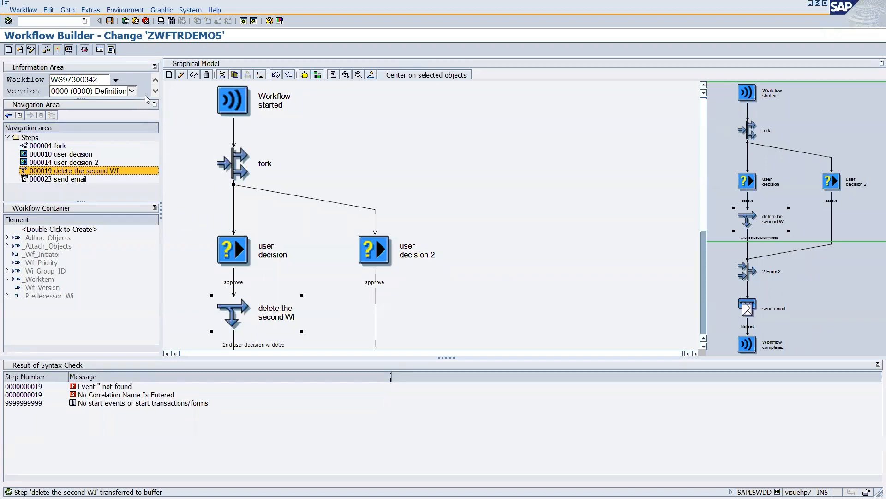
Accept the fork step's settings in workflow ZWFTRDEMO5.
{"action": "left_click", "coordinate": [238, 170]}
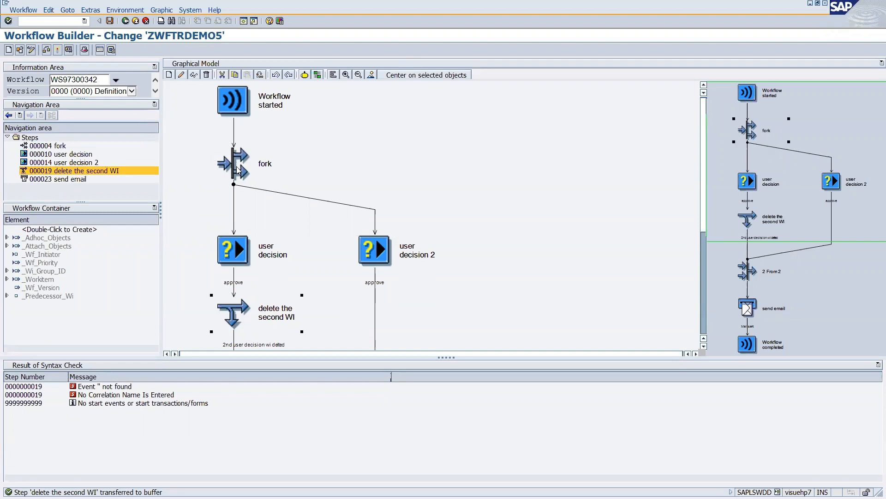
{"action": "double_click", "coordinate": [237, 169]}
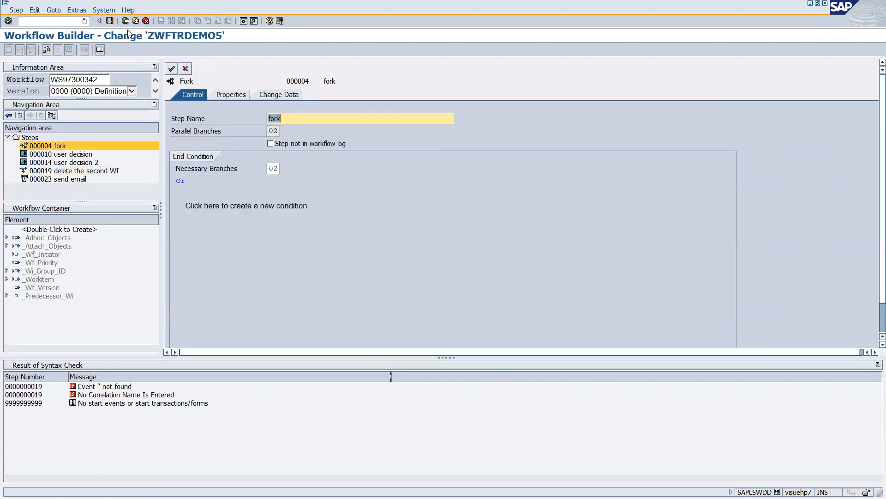
{"action": "left_click", "coordinate": [173, 69]}
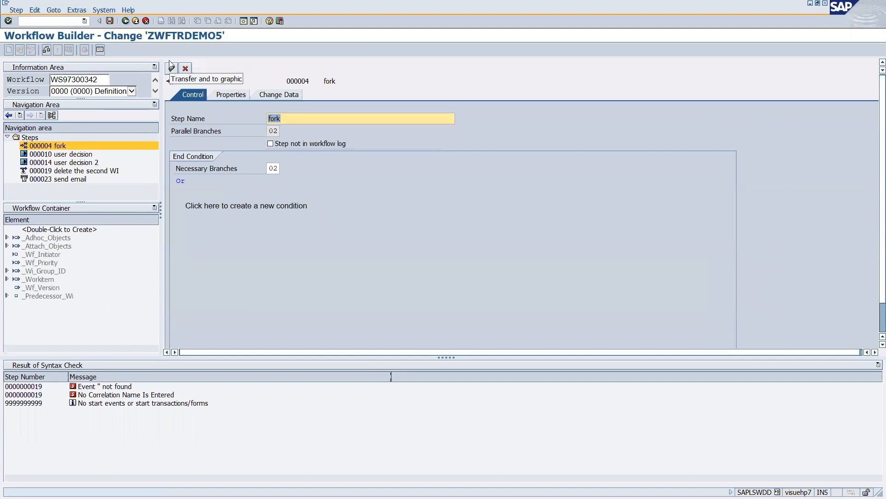
Save ZWFTRDEMO5's changes and start a new, unnamed workflow.
{"action": "left_click", "coordinate": [126, 21]}
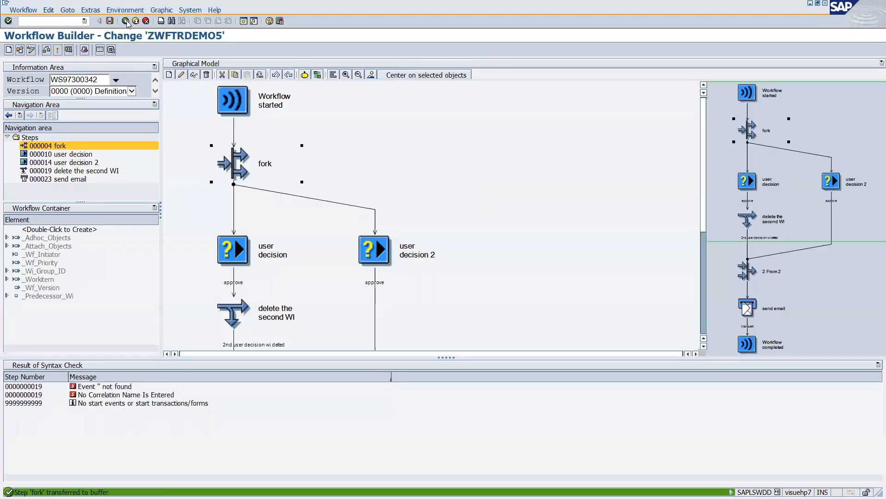
{"action": "left_click", "coordinate": [9, 50]}
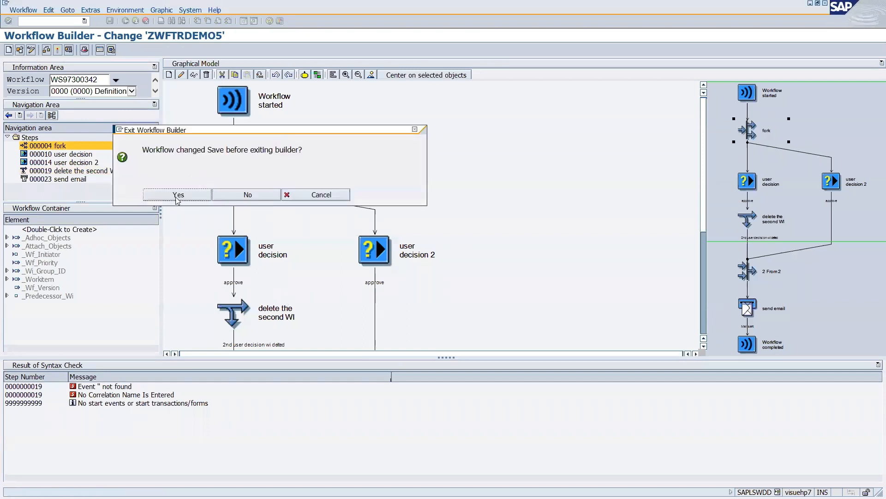
{"action": "left_click", "coordinate": [248, 195]}
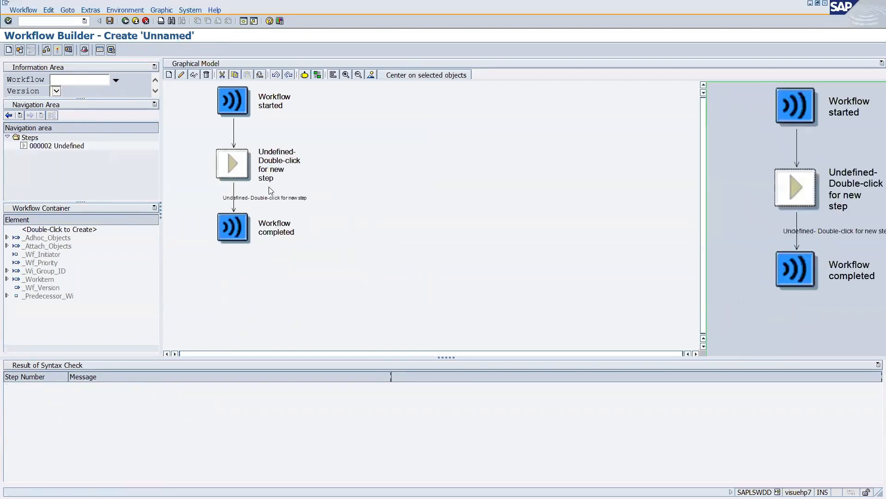
Make the undefined step a Process Control step 'Process control to wait for approval request' with outcome 'approved'.
{"action": "double_click", "coordinate": [236, 172]}
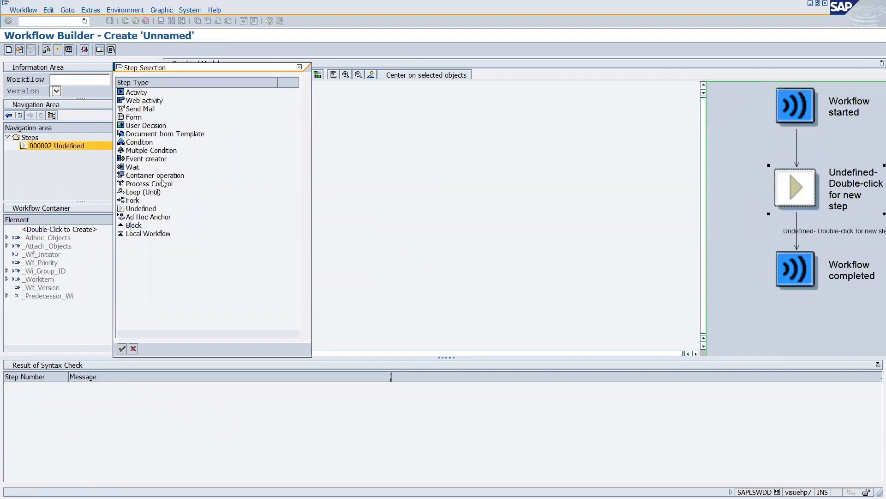
{"action": "double_click", "coordinate": [136, 186]}
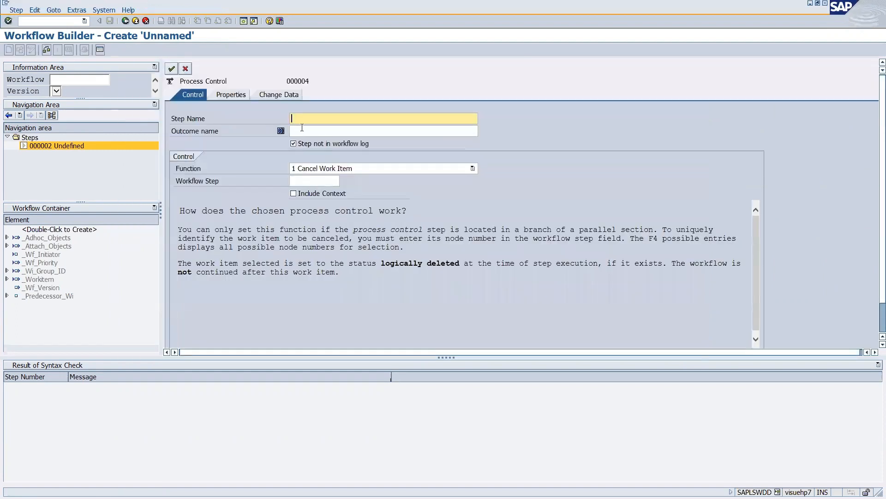
{"action": "type", "text": "Process control to wait for approval request"}
{"action": "left_click", "coordinate": [302, 131]}
{"action": "type", "text": "approv"}
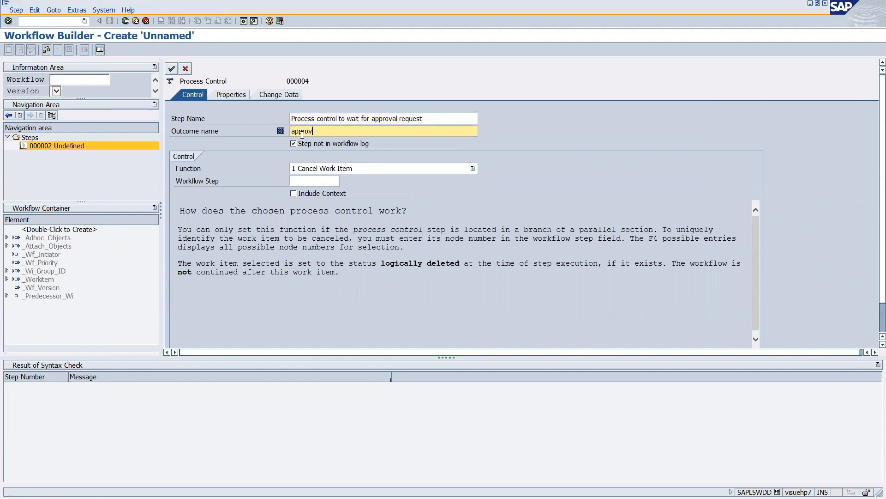
{"action": "type", "text": "ed"}
Try the Activate Correlation and Cancel Work Item functions, checking their event and step lists.
{"action": "left_click", "coordinate": [352, 169]}
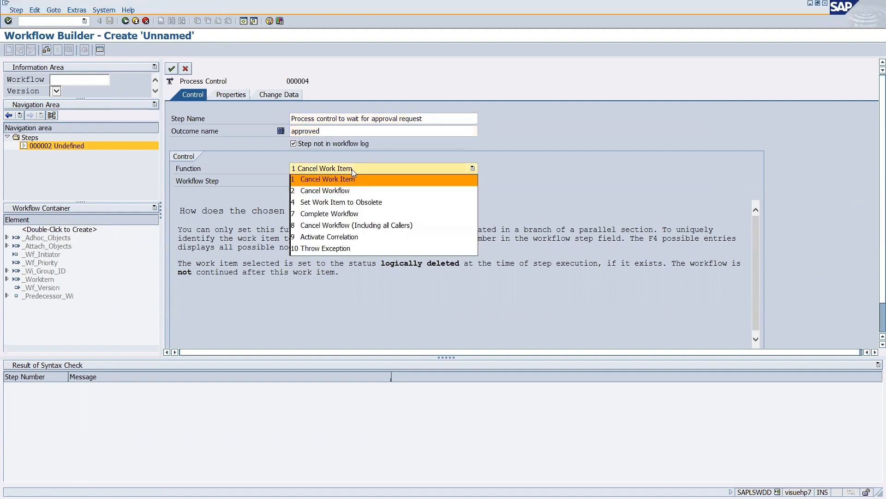
{"action": "left_click", "coordinate": [336, 237]}
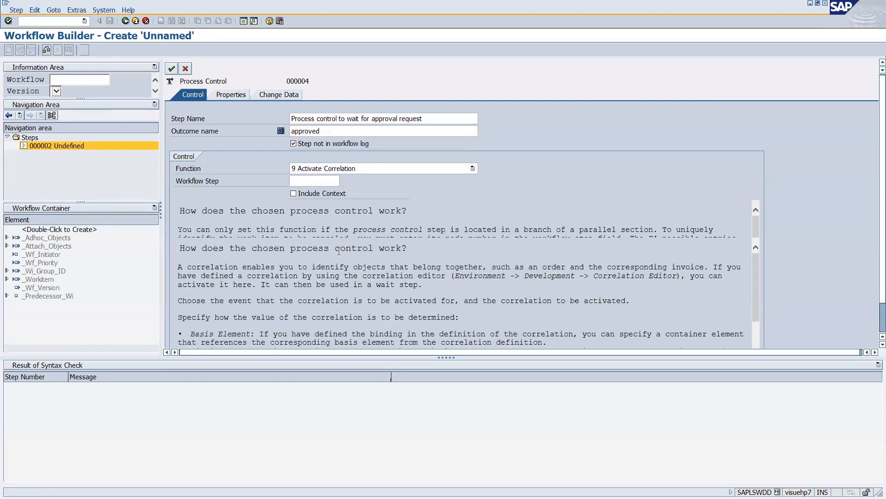
{"action": "left_click", "coordinate": [307, 185]}
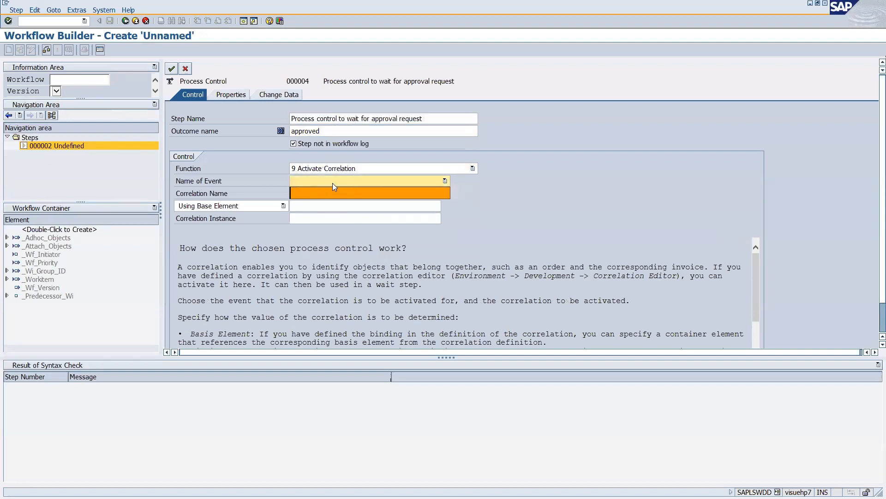
{"action": "left_click", "coordinate": [464, 212]}
{"action": "left_click", "coordinate": [304, 198]}
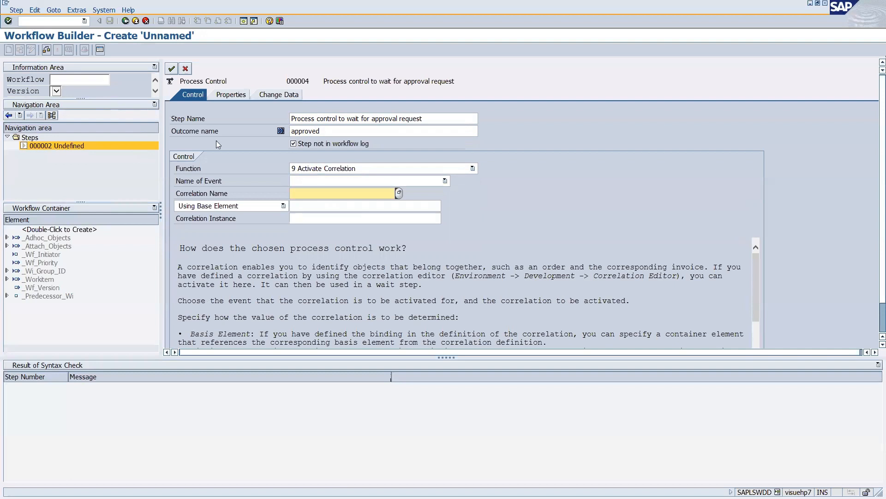
{"action": "left_click", "coordinate": [352, 169]}
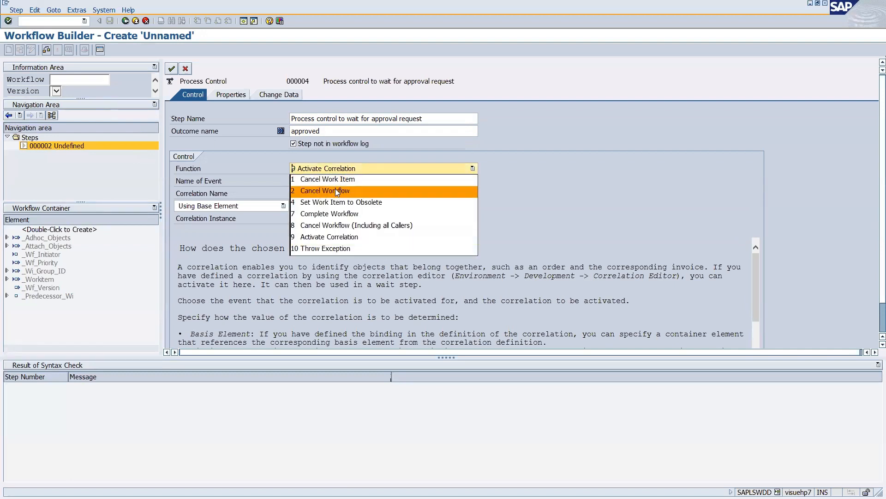
{"action": "left_click", "coordinate": [325, 179]}
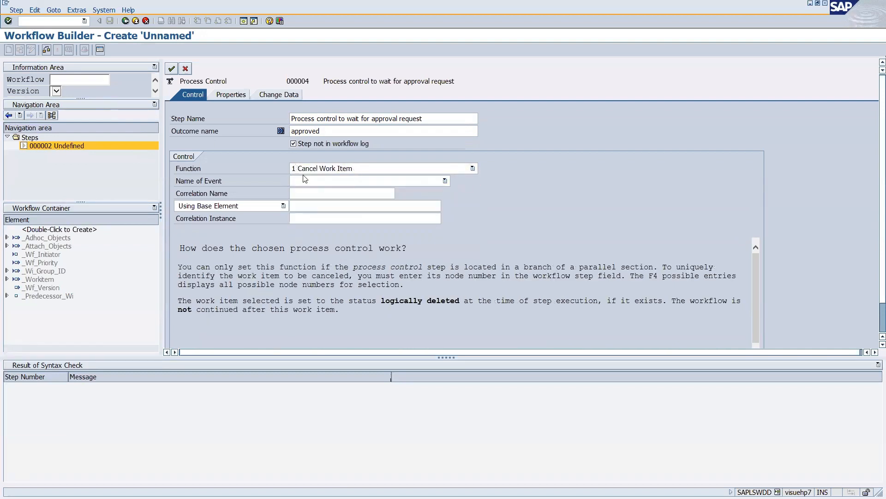
{"action": "left_click", "coordinate": [325, 181]}
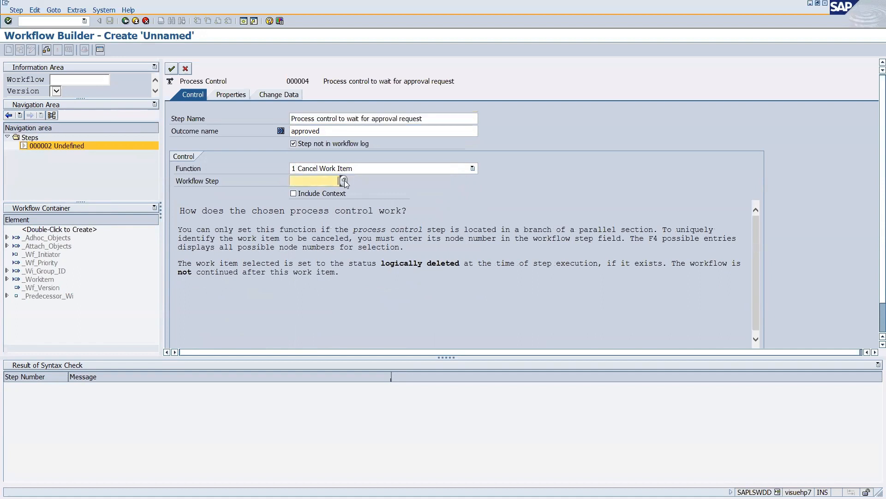
{"action": "left_click", "coordinate": [344, 181]}
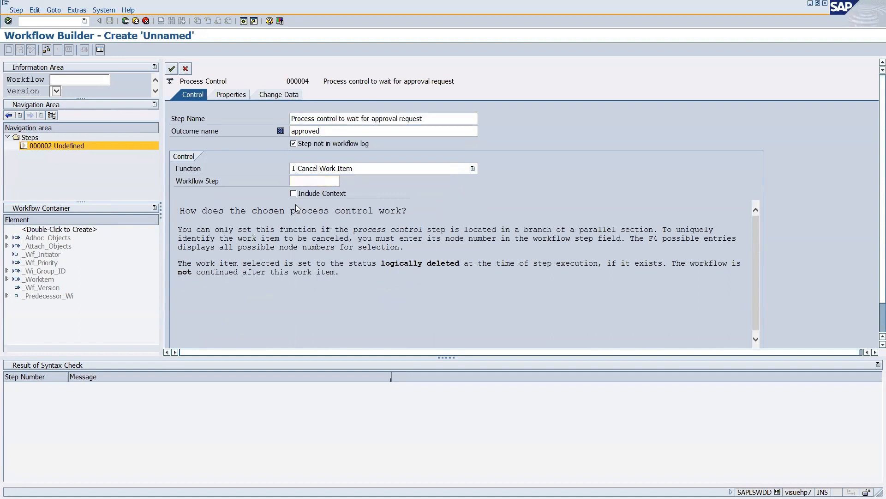
{"action": "left_click", "coordinate": [172, 69]}
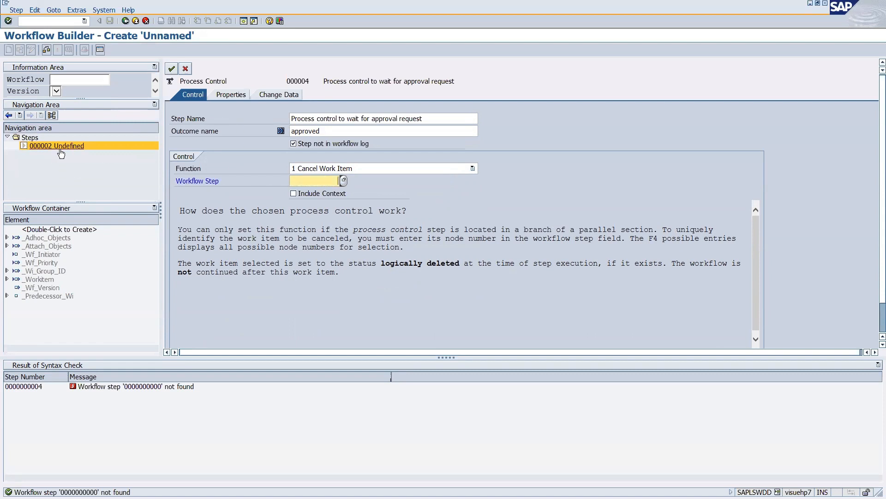
Set the step's function to Cancel Workflow, accept it and save the workflow.
{"action": "left_click", "coordinate": [383, 169]}
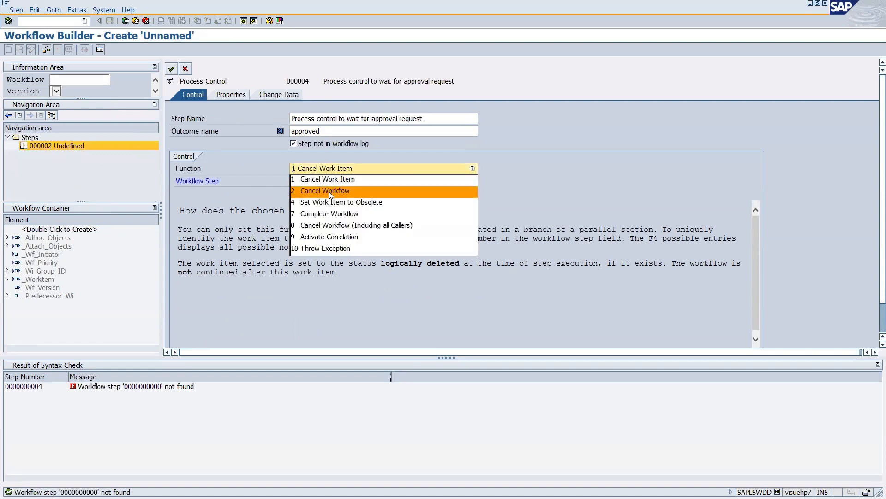
{"action": "left_click", "coordinate": [323, 190]}
{"action": "left_click", "coordinate": [171, 68]}
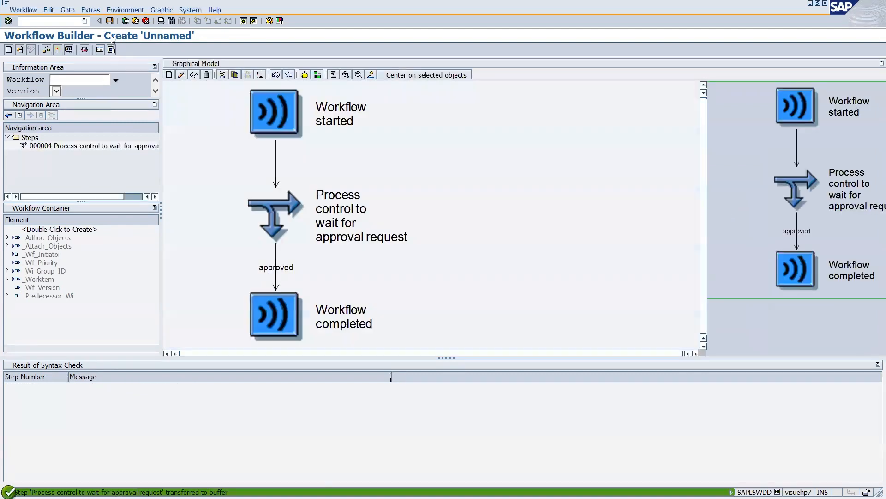
{"action": "left_click", "coordinate": [109, 21]}
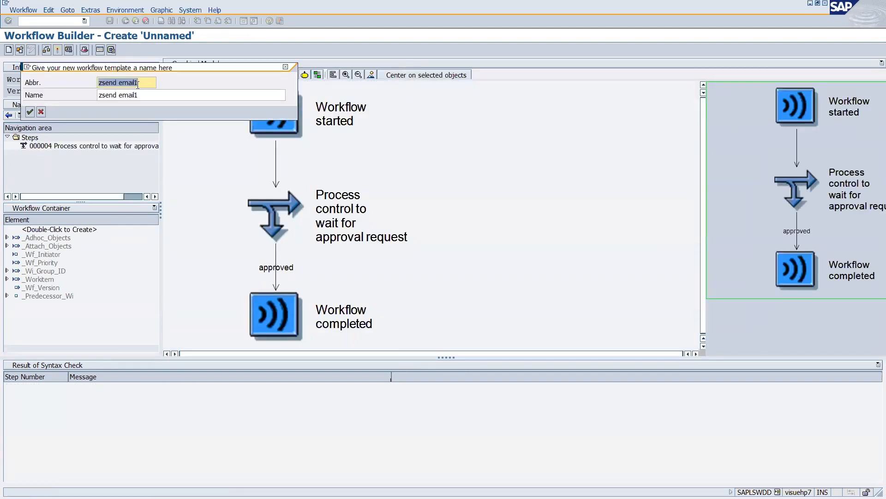
Save the workflow as ZWFTRDEMO6 'Correlation Demo' in package ZWORKFLOW, then activate it.
{"action": "type", "text": "z"}
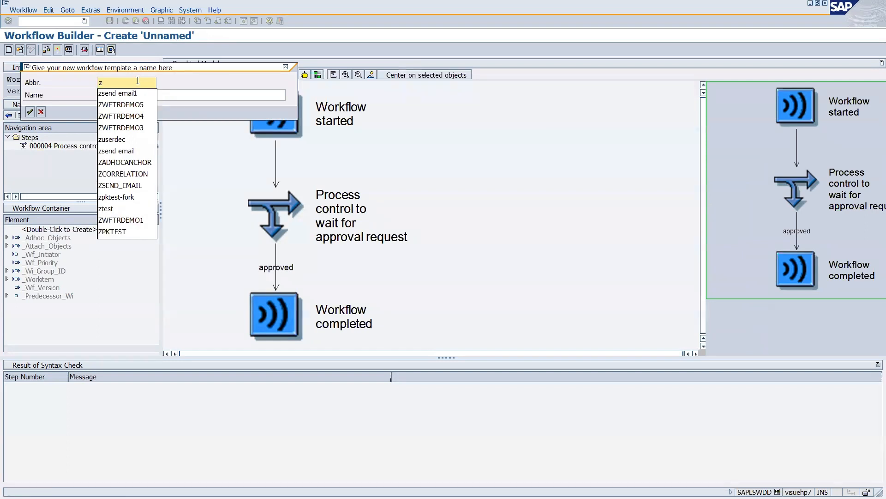
{"action": "key", "text": "Down"}
{"action": "key", "text": "Down"}
{"action": "key", "text": "Return"}
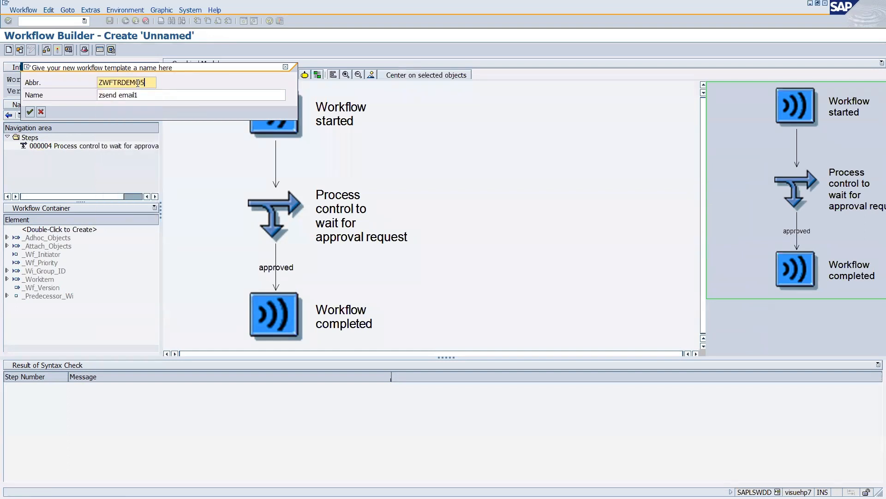
{"action": "key", "text": "BackSpace"}
{"action": "type", "text": "6"}
{"action": "key", "text": "Tab"}
{"action": "type", "text": "Co"}
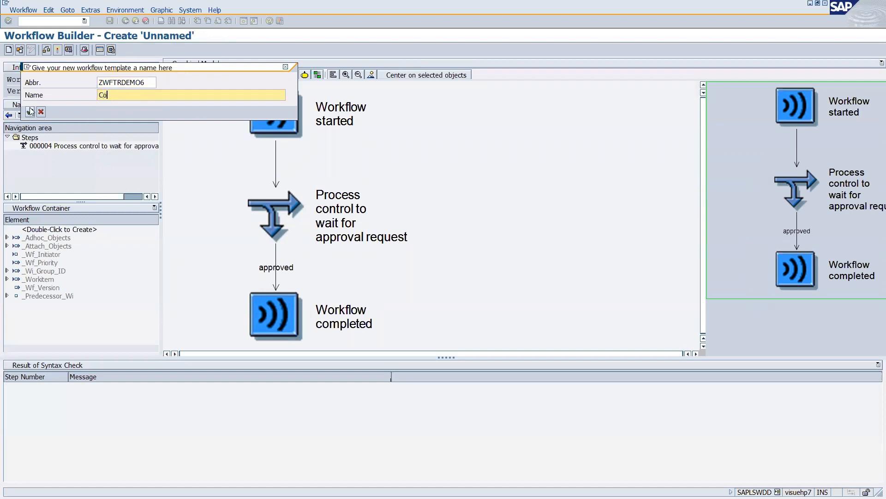
{"action": "type", "text": "rrelation Demo"}
{"action": "left_click", "coordinate": [30, 111]}
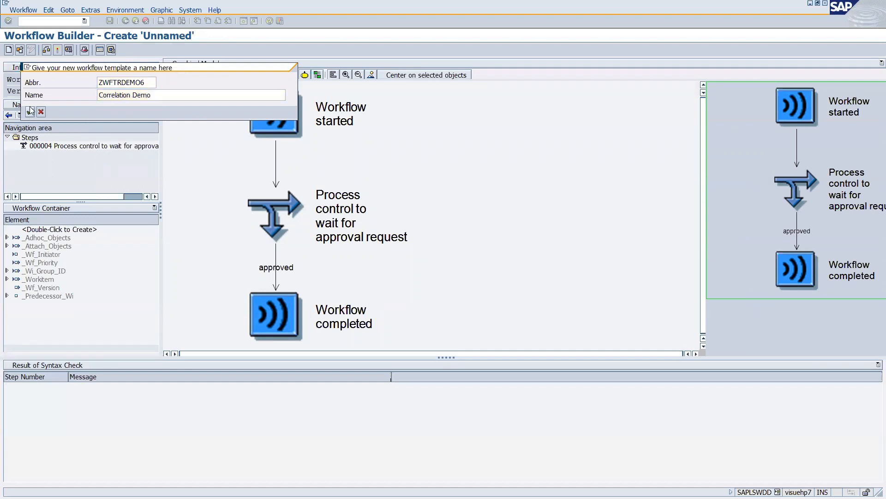
{"action": "left_click", "coordinate": [81, 236]}
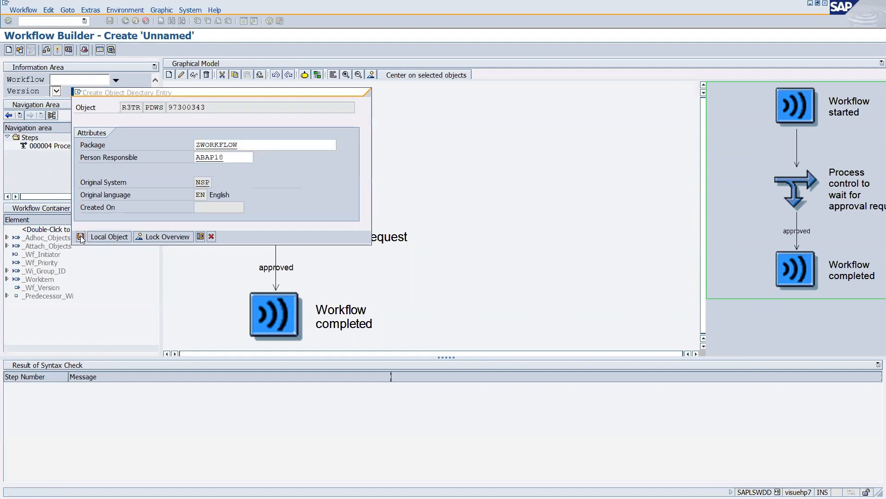
{"action": "left_click", "coordinate": [29, 161]}
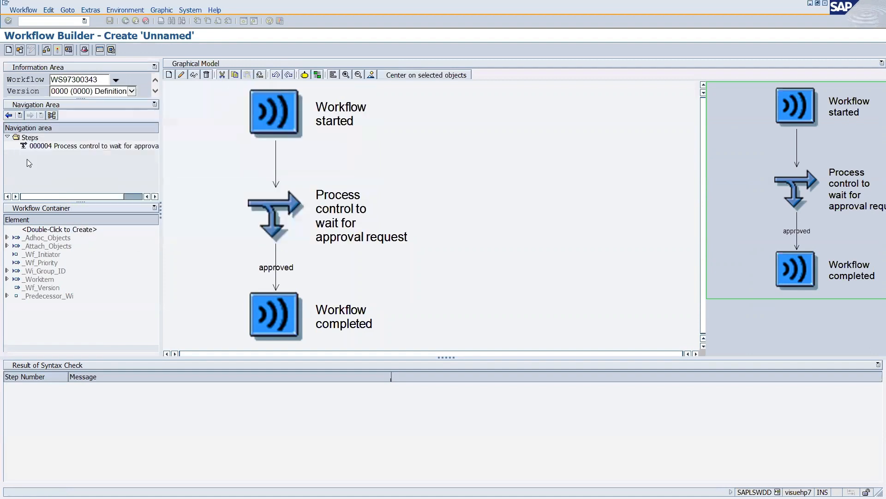
{"action": "left_click", "coordinate": [57, 50]}
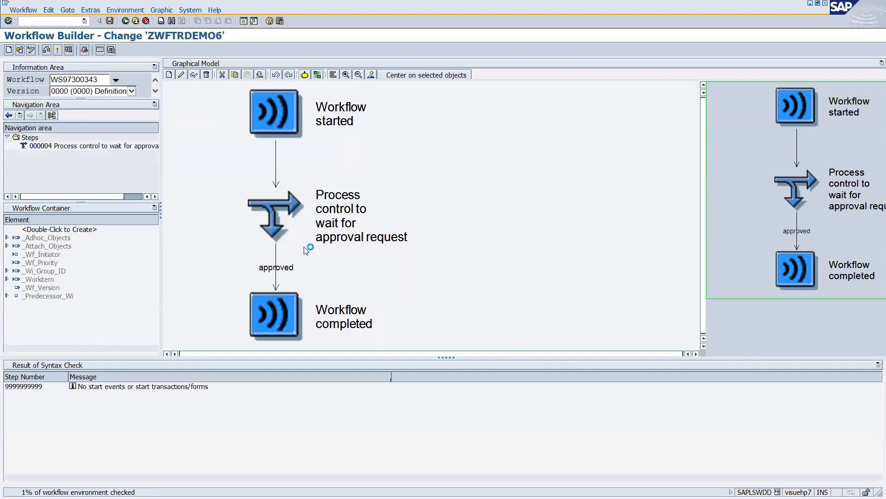
Change the 'Process control to wait for approval request' step's function to 9 Activate Correlation.
{"action": "double_click", "coordinate": [296, 221]}
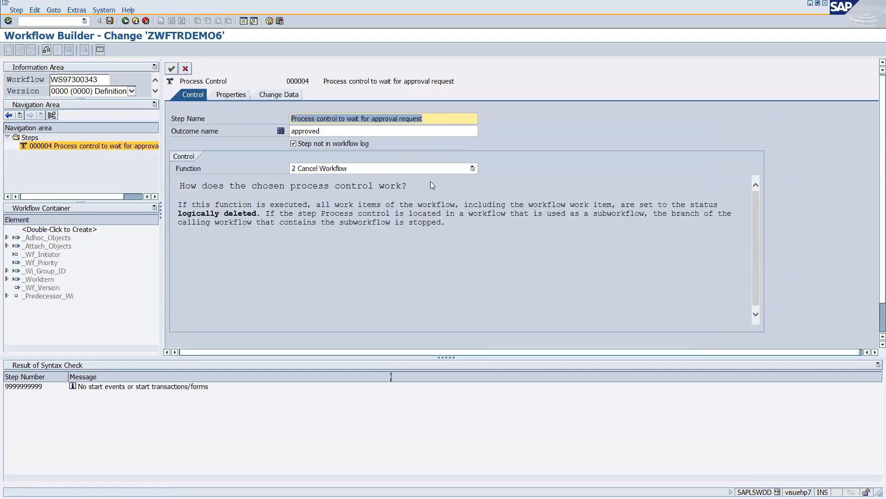
{"action": "left_click", "coordinate": [444, 169]}
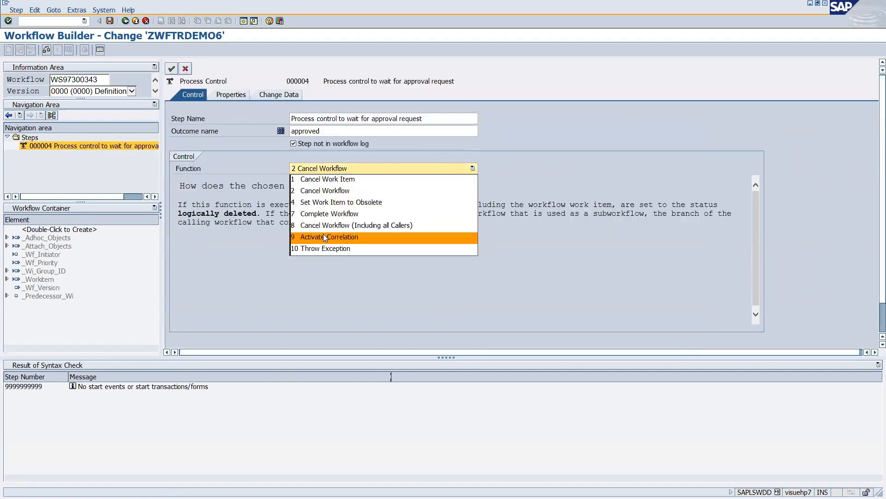
{"action": "left_click", "coordinate": [335, 236]}
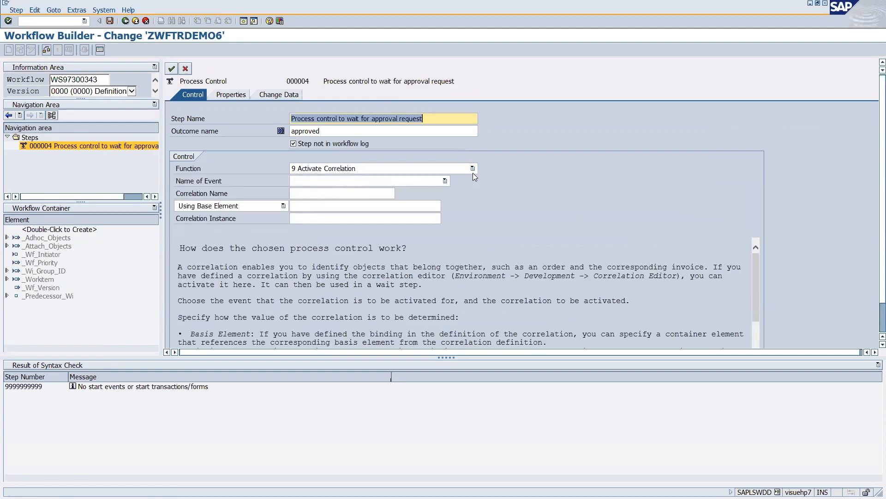
{"action": "left_click", "coordinate": [363, 198]}
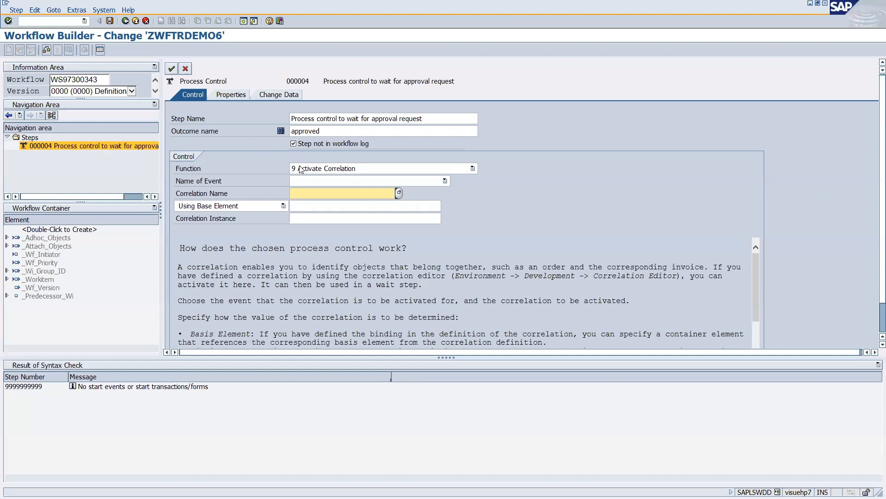
{"action": "left_click", "coordinate": [316, 172]}
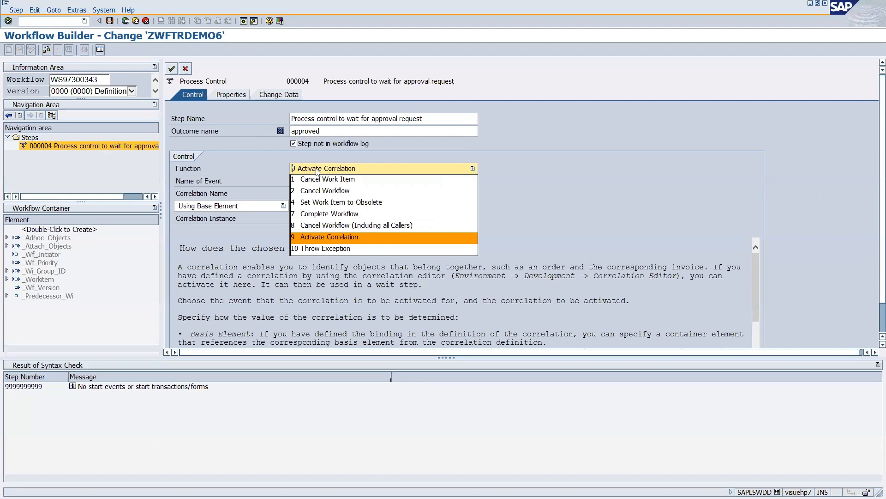
{"action": "left_click", "coordinate": [581, 192]}
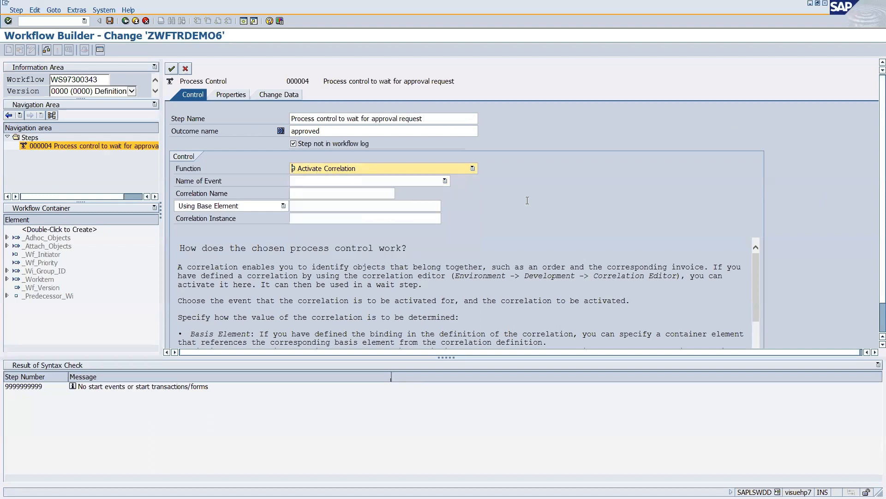
{"action": "left_click", "coordinate": [323, 207]}
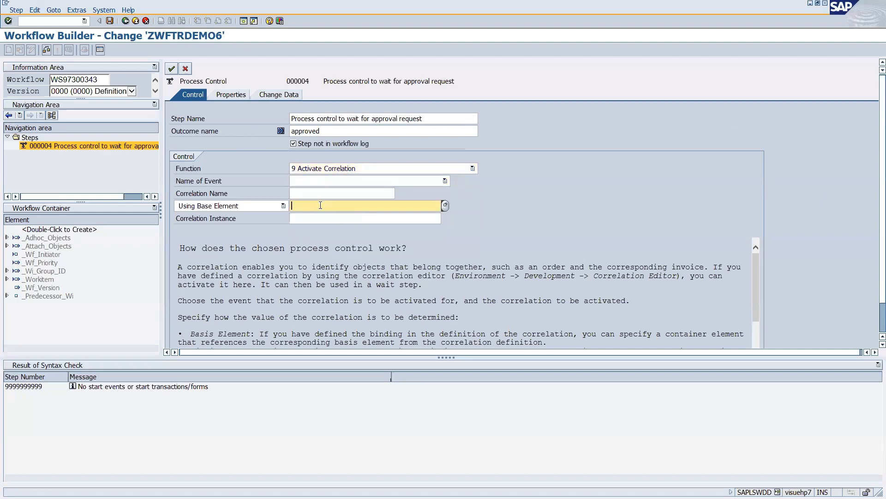
{"action": "left_click", "coordinate": [315, 194]}
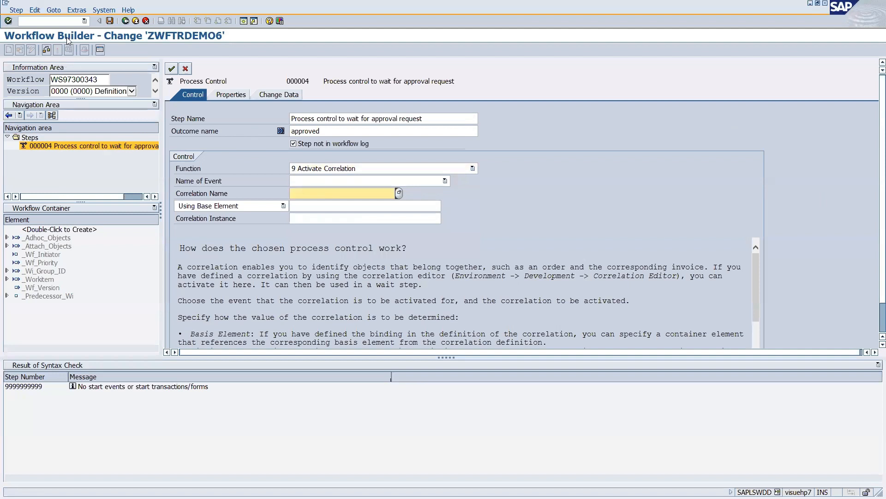
{"action": "left_click", "coordinate": [56, 22]}
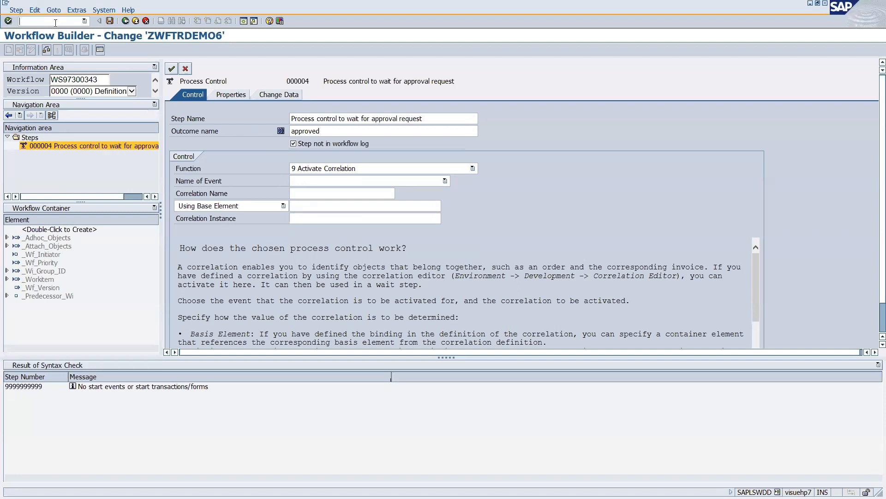
Open the Correlation Editor with /oswf_crl1 and create correlation ZWFTRAININGCORRELATION.
{"action": "type", "text": "/oswf_crl1"}
{"action": "key", "text": "Return"}
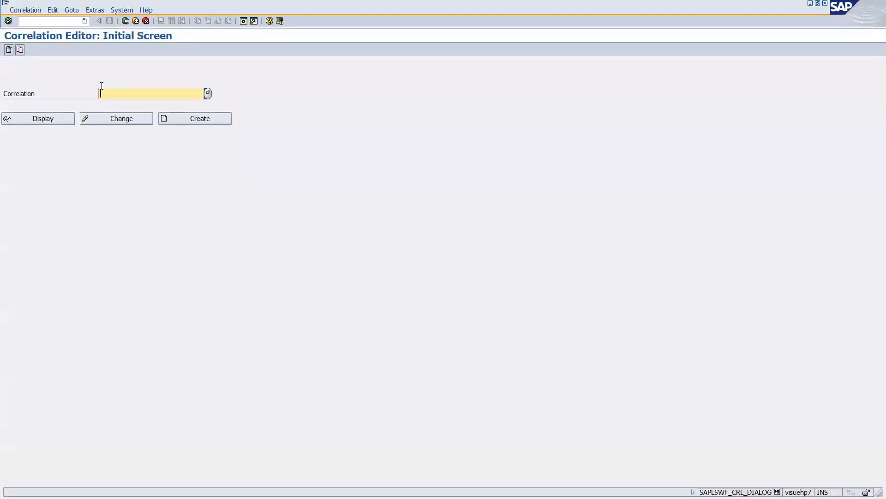
{"action": "type", "text": "z"}
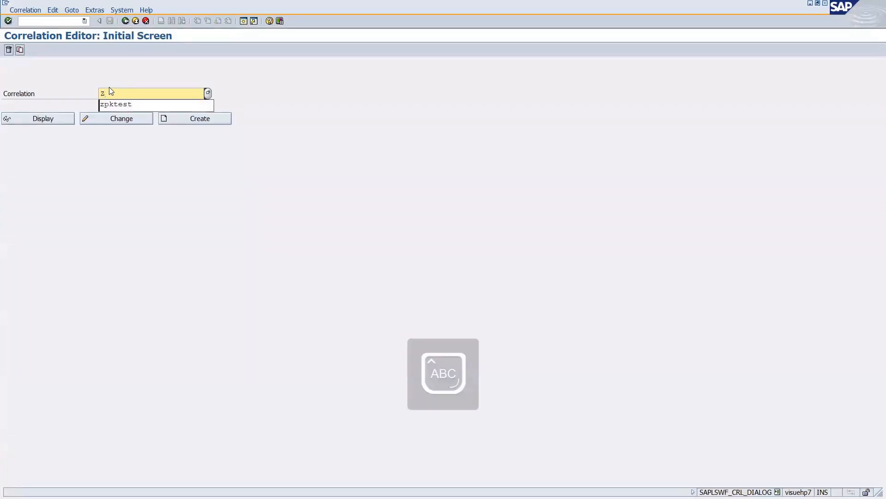
{"action": "type", "text": "wfTRA"}
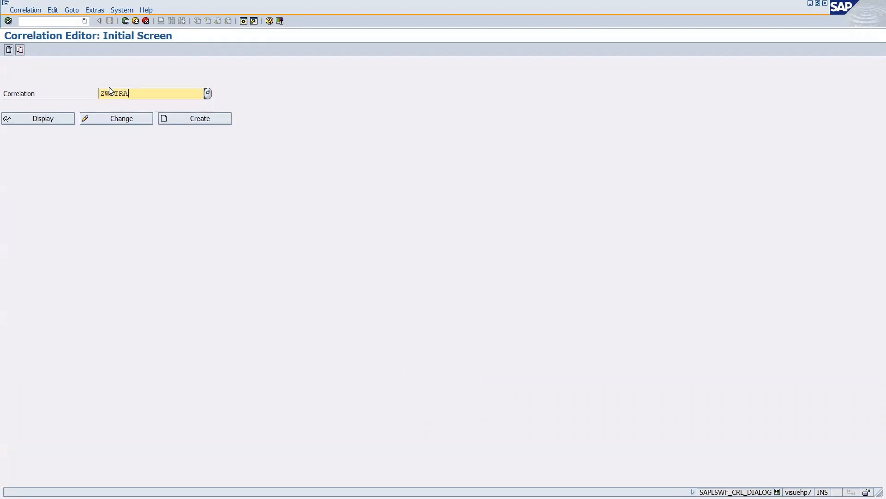
{"action": "type", "text": "ININGCORRELATION"}
{"action": "left_click", "coordinate": [210, 122]}
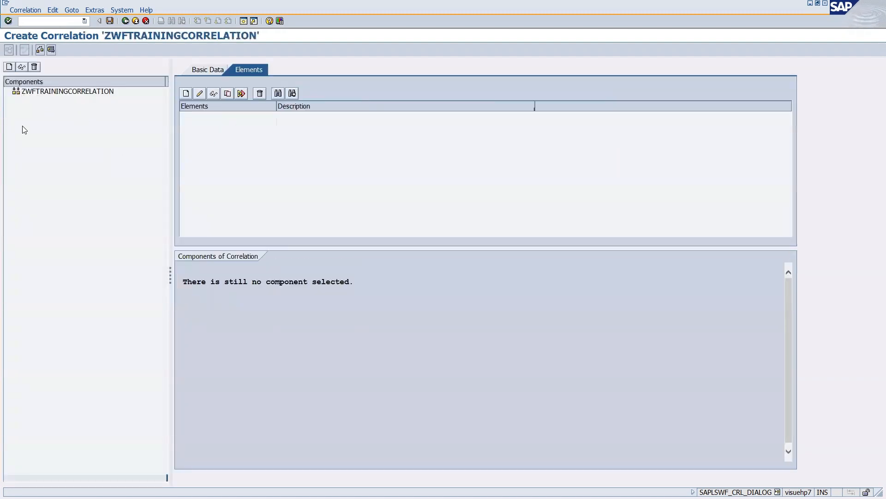
Add BOR object type FORMABSENC as a component of the correlation.
{"action": "left_click", "coordinate": [42, 94]}
{"action": "left_click", "coordinate": [9, 67]}
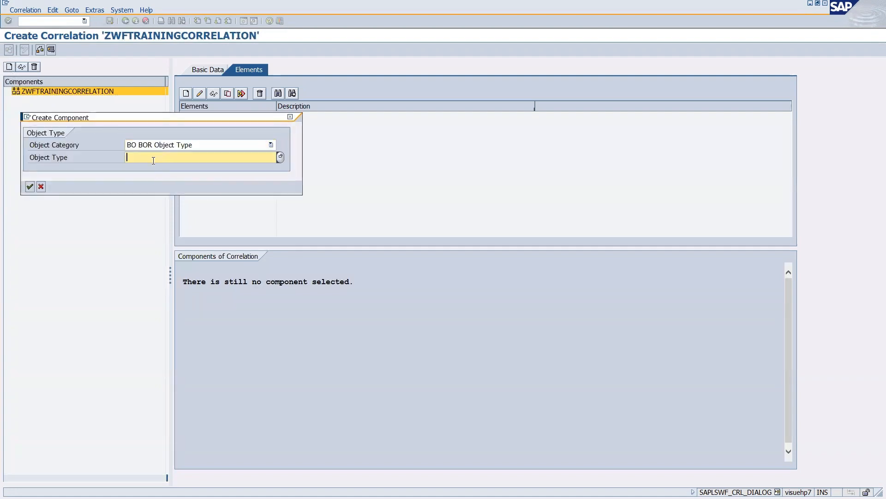
{"action": "type", "text": "ABSENCE"}
{"action": "key", "text": "BackSpace"}
{"action": "key", "text": "BackSpace"}
{"action": "key", "text": "BackSpace"}
{"action": "key", "text": "BackSpace"}
{"action": "key", "text": "BackSpace"}
{"action": "key", "text": "BackSpace"}
{"action": "key", "text": "BackSpace"}
{"action": "type", "text": "FRO"}
{"action": "key", "text": "BackSpace"}
{"action": "key", "text": "BackSpace"}
{"action": "key", "text": "Down"}
{"action": "key", "text": "Return"}
{"action": "double_click", "coordinate": [180, 158]}
{"action": "left_click", "coordinate": [29, 186]}
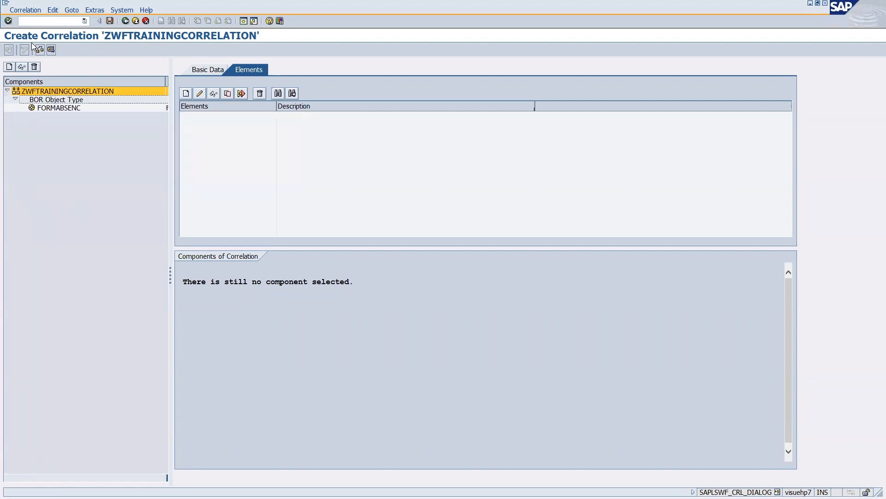
Run /OSWXF and open the absence notification form in test mode.
{"action": "left_click", "coordinate": [30, 21]}
{"action": "type", "text": "/OSWXF"}
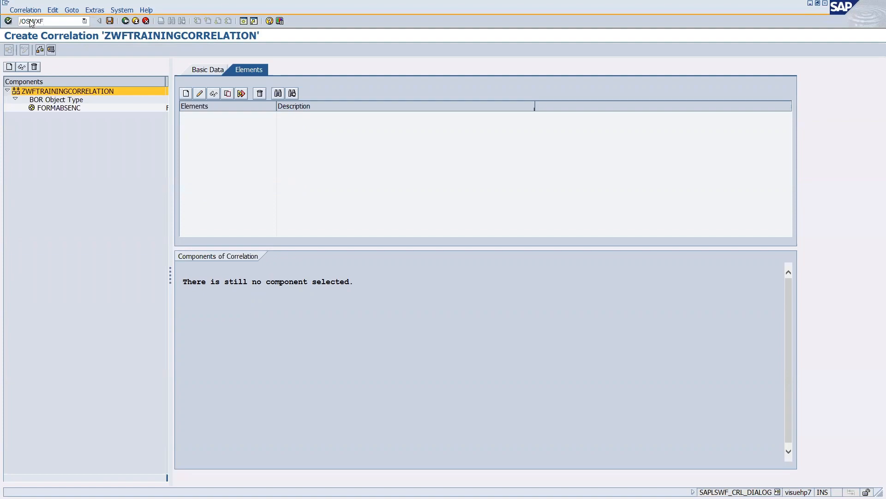
{"action": "left_click", "coordinate": [40, 50]}
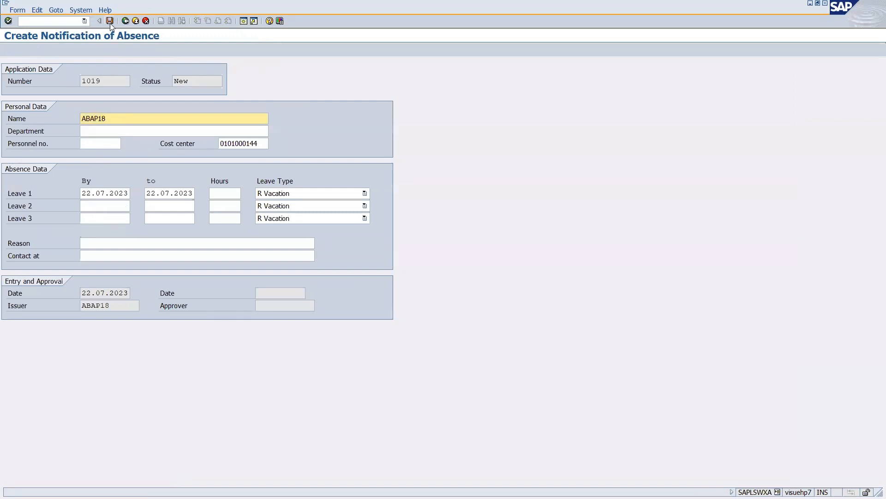
Try running OSWELS in a new session and dismiss the session limit message.
{"action": "left_click", "coordinate": [32, 22]}
{"action": "type", "text": "/NSWO"}
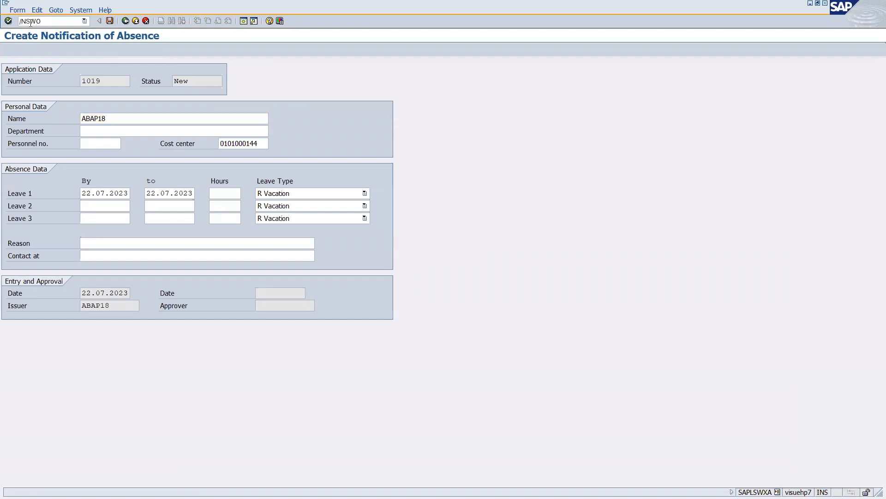
{"action": "key", "text": "BackSpace"}
{"action": "key", "text": "BackSpace"}
{"action": "key", "text": "BackSpace"}
{"action": "type", "text": "SW"}
{"action": "key", "text": "BackSpace"}
{"action": "key", "text": "BackSpace"}
{"action": "key", "text": "BackSpace"}
{"action": "type", "text": "OSWELS"}
{"action": "key", "text": "Return"}
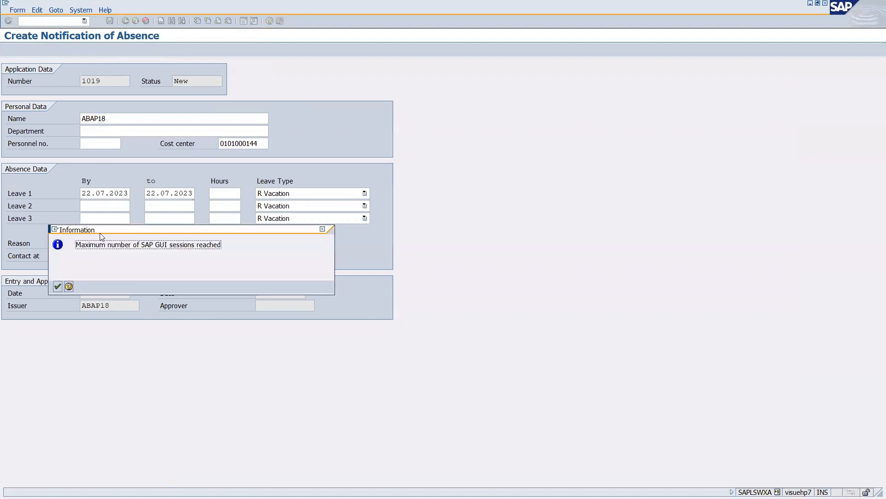
{"action": "left_click", "coordinate": [57, 286]}
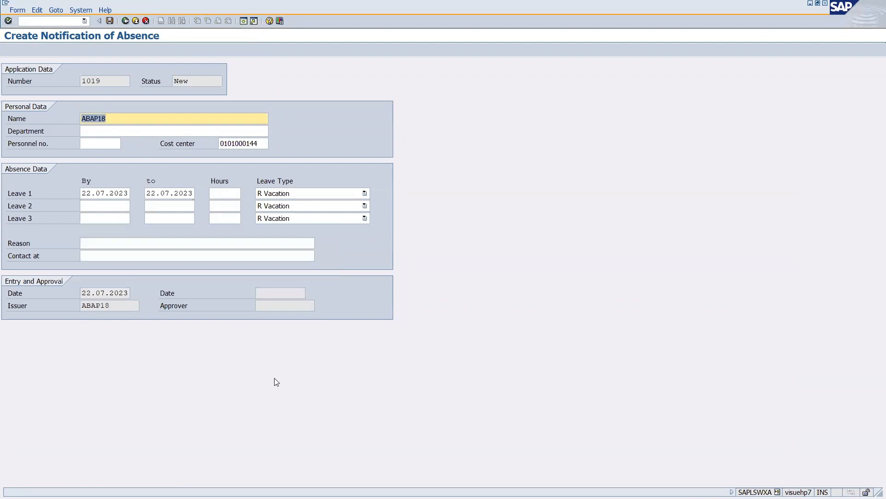
In another session, enter /NSWLS and start correcting the transaction to SWELS.
{"action": "key", "text": "alt+Tab"}
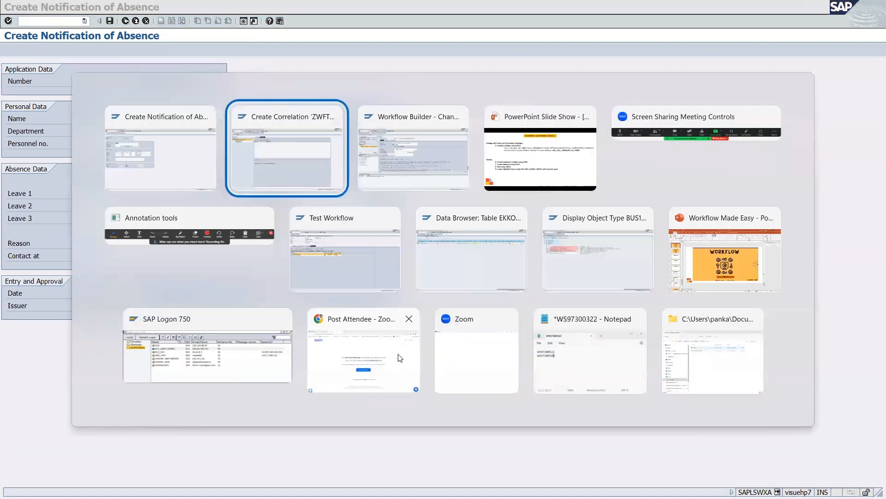
{"action": "key", "text": "Tab"}
{"action": "key", "text": "Tab"}
{"action": "key", "text": "Tab"}
{"action": "key", "text": "Tab"}
{"action": "key", "text": "Tab"}
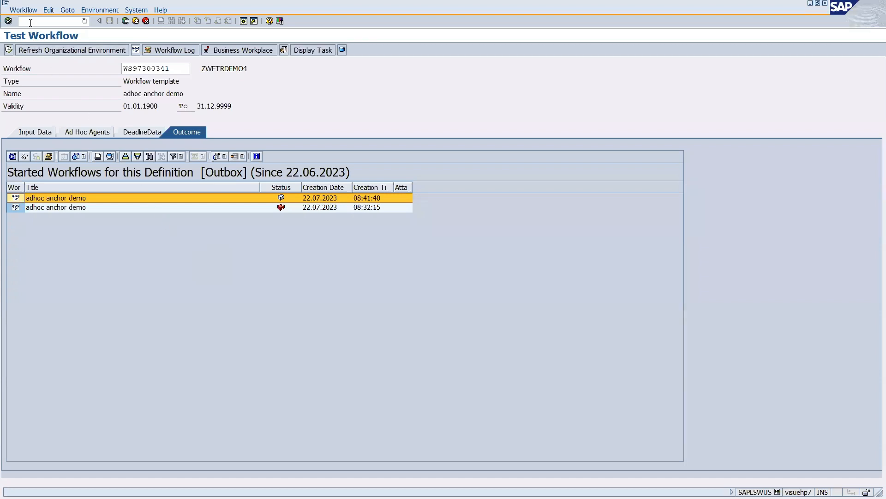
{"action": "left_click", "coordinate": [28, 21]}
{"action": "type", "text": "/NSWLS"}
{"action": "key", "text": "Return"}
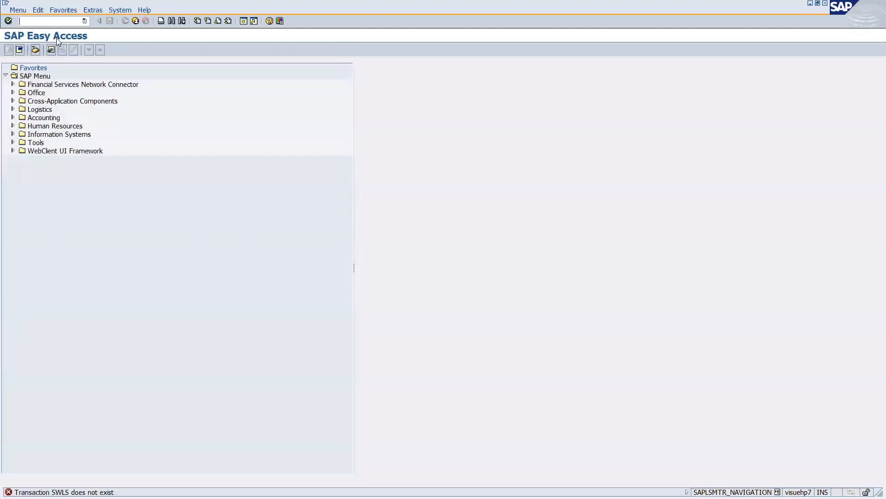
{"action": "type", "text": "SWLS"}
{"action": "key", "text": "BackSpace"}
{"action": "key", "text": "BackSpace"}
Run SWELS and switch the event trace off and back on.
{"action": "type", "text": "ELS"}
{"action": "key", "text": "Return"}
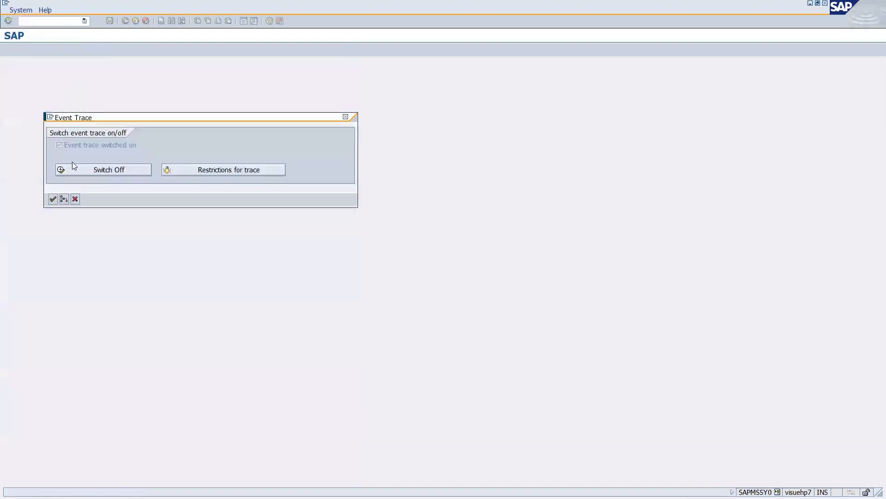
{"action": "left_click", "coordinate": [83, 171]}
{"action": "left_click", "coordinate": [83, 170]}
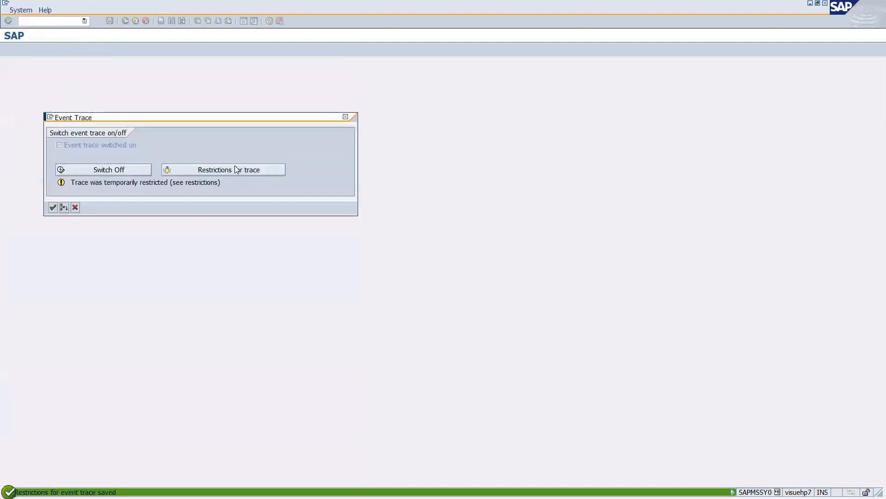
{"action": "left_click", "coordinate": [53, 207]}
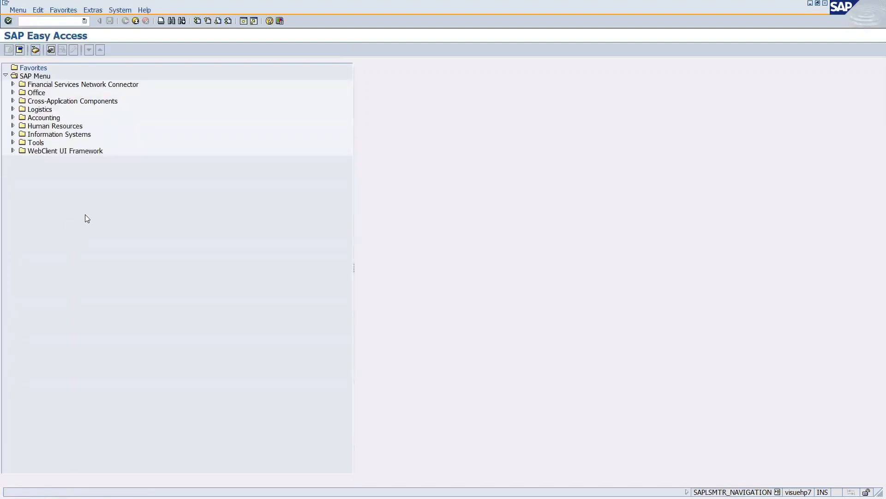
Save the absence notification form in its window.
{"action": "key", "text": "alt+Tab"}
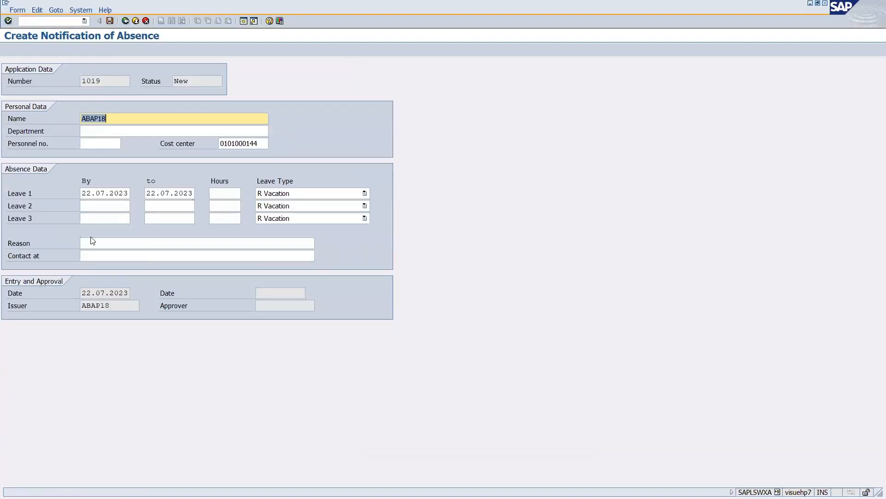
{"action": "left_click", "coordinate": [95, 145]}
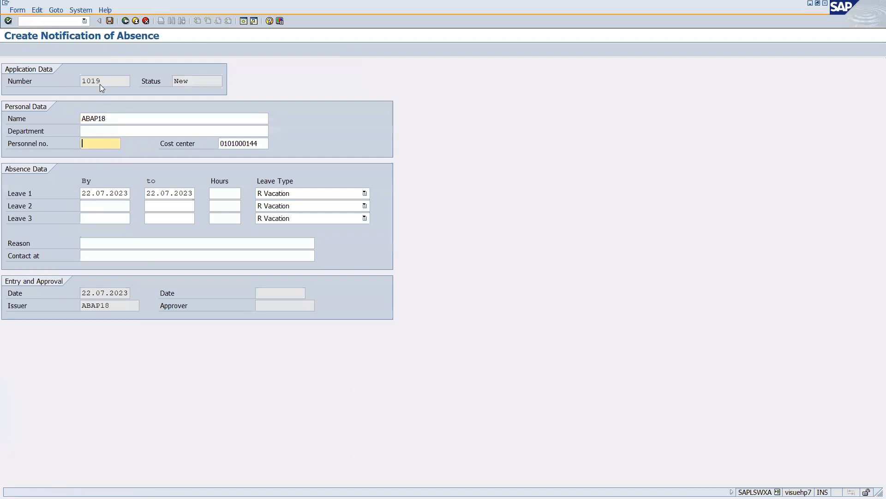
{"action": "left_click", "coordinate": [110, 20]}
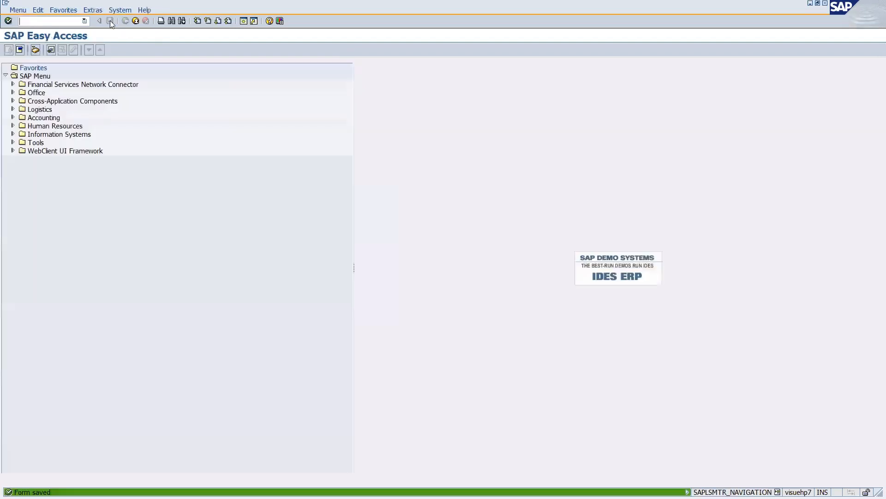
{"action": "key", "text": "alt+Tab"}
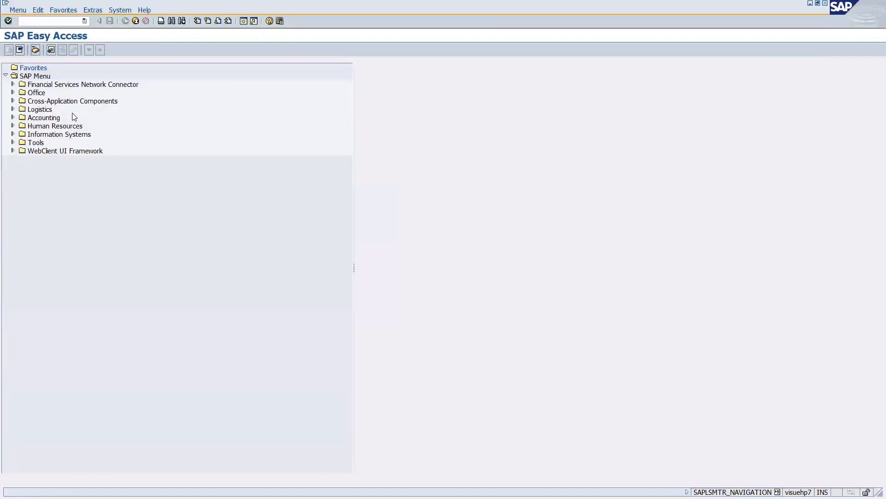
Display the event trace with SWEL and inspect the FORMABSENC CREATED entry received by WS30000015.
{"action": "type", "text": "/NSWEL"}
{"action": "key", "text": "Return"}
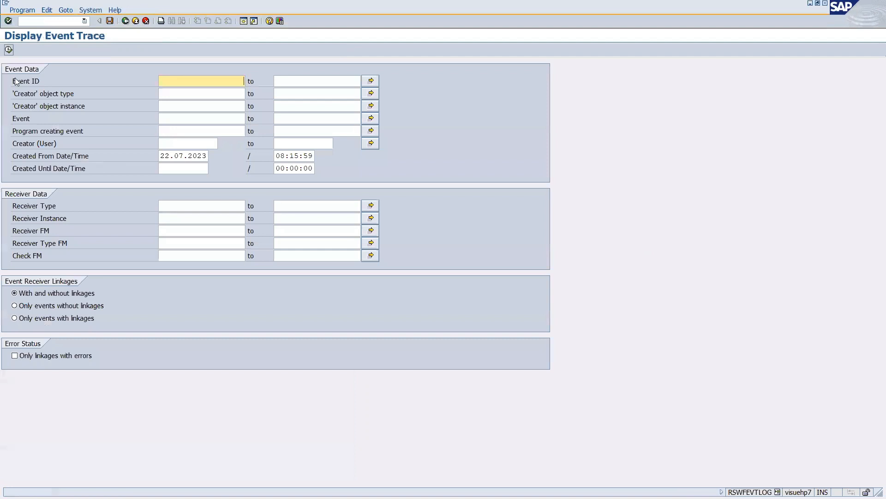
{"action": "key", "text": "F8"}
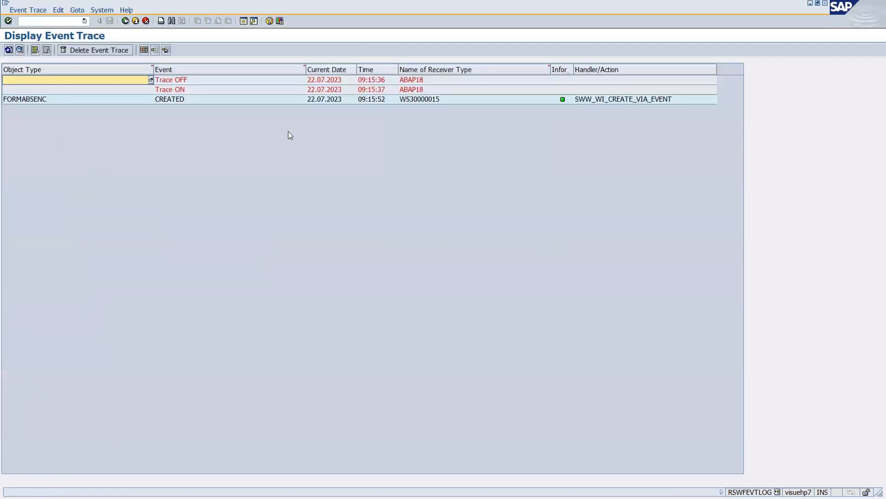
{"action": "left_click", "coordinate": [32, 100]}
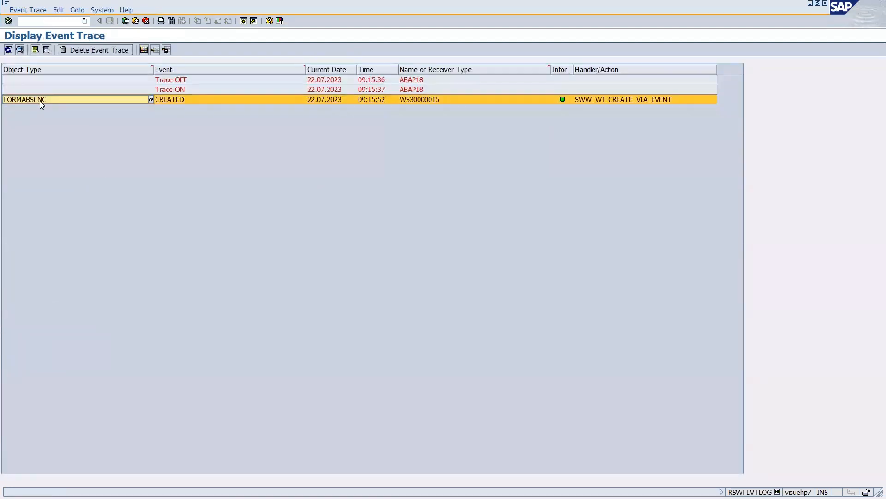
{"action": "left_click", "coordinate": [175, 100]}
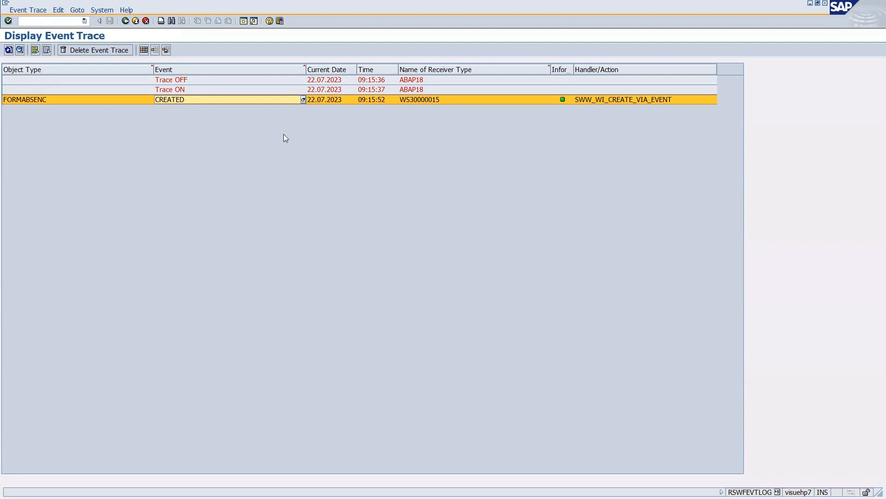
{"action": "left_click", "coordinate": [419, 101]}
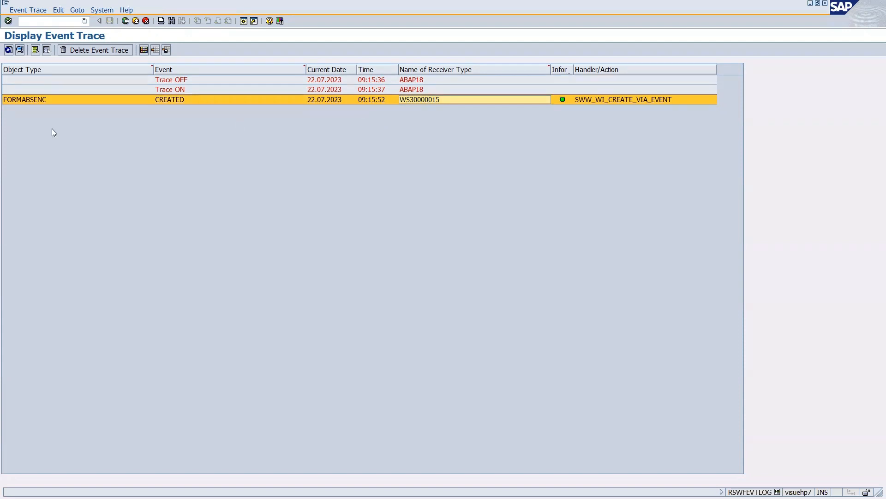
{"action": "left_click", "coordinate": [163, 101]}
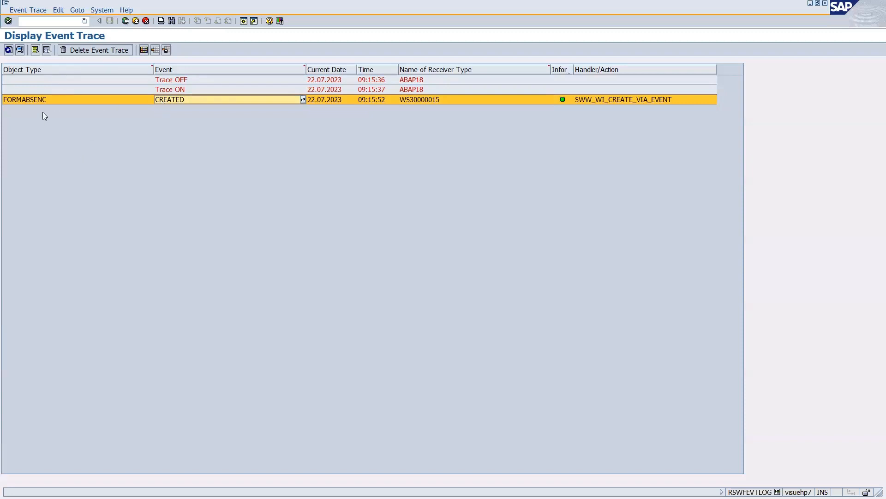
{"action": "left_click", "coordinate": [34, 101]}
{"action": "key", "text": "alt+Tab"}
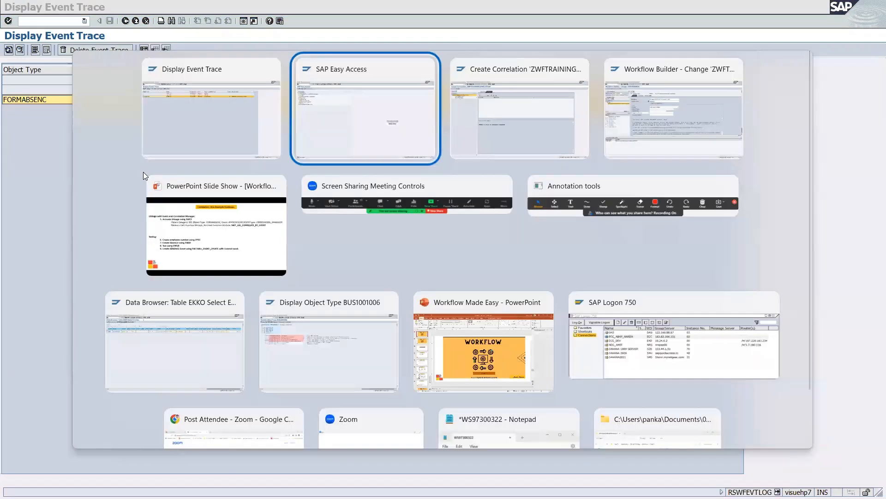
Create a new element personnel_no under the FORMABSENC component.
{"action": "key", "text": "alt+Tab"}
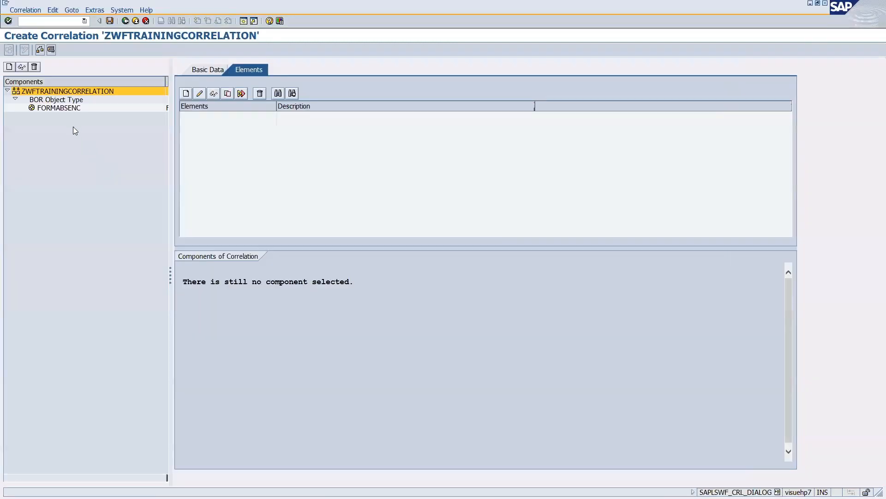
{"action": "left_click", "coordinate": [52, 109]}
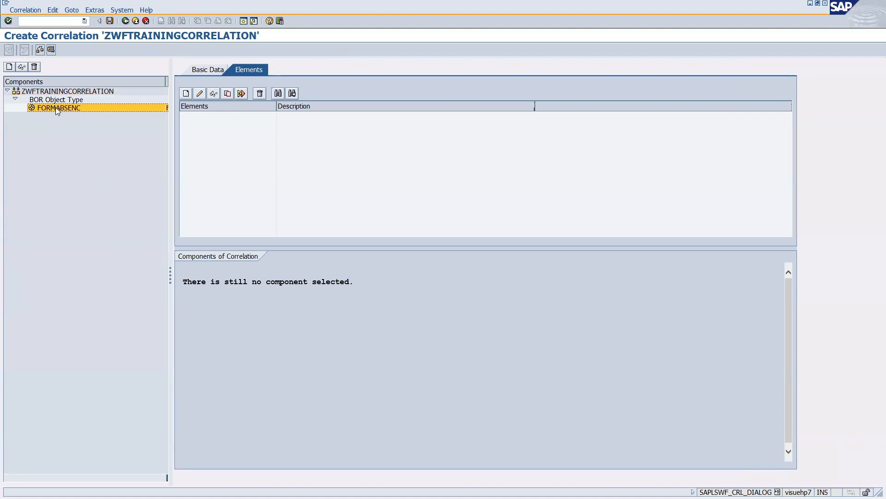
{"action": "left_click", "coordinate": [186, 93]}
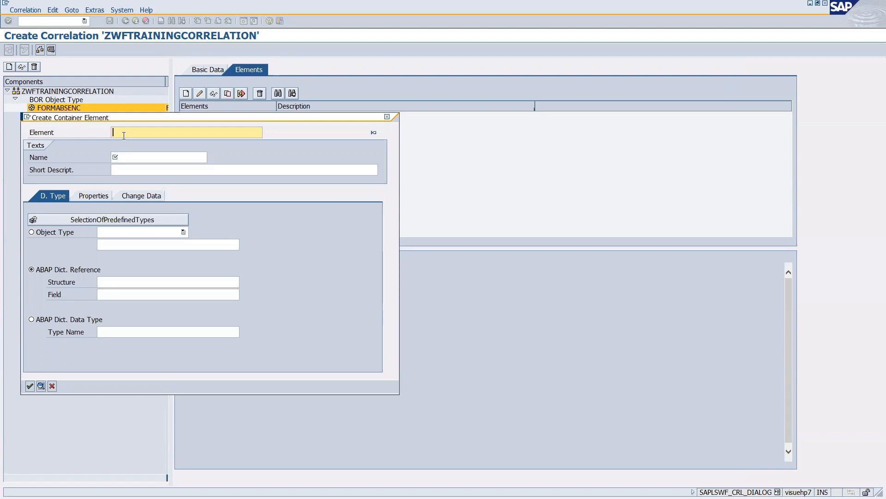
{"action": "type", "text": "PERSO"}
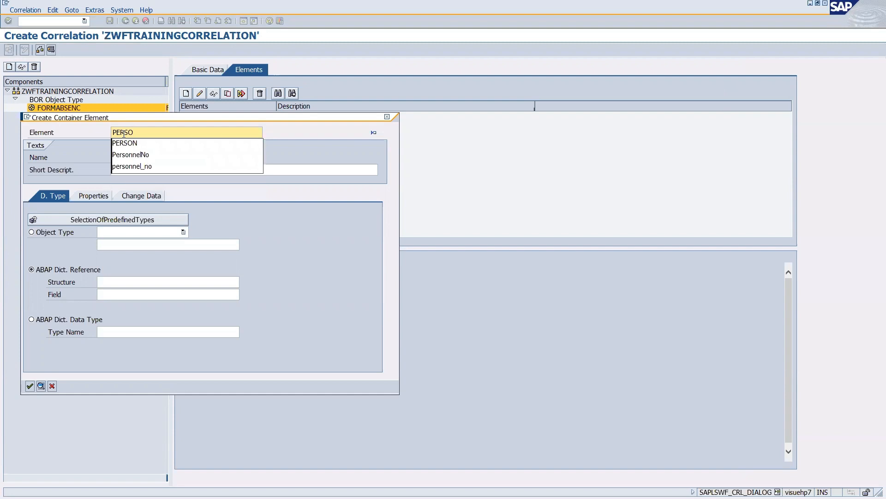
{"action": "key", "text": "Down"}
{"action": "key", "text": "Down"}
{"action": "key", "text": "Down"}
{"action": "key", "text": "Return"}
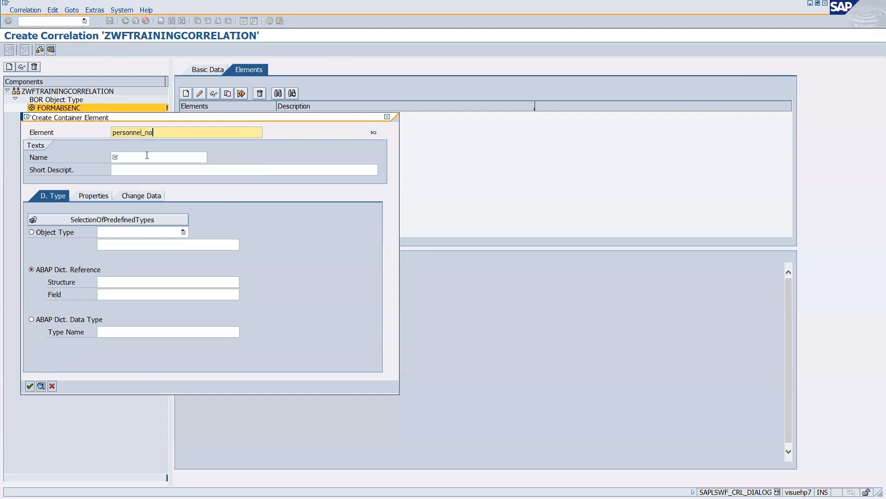
{"action": "key", "text": "Return"}
{"action": "key", "text": "Return"}
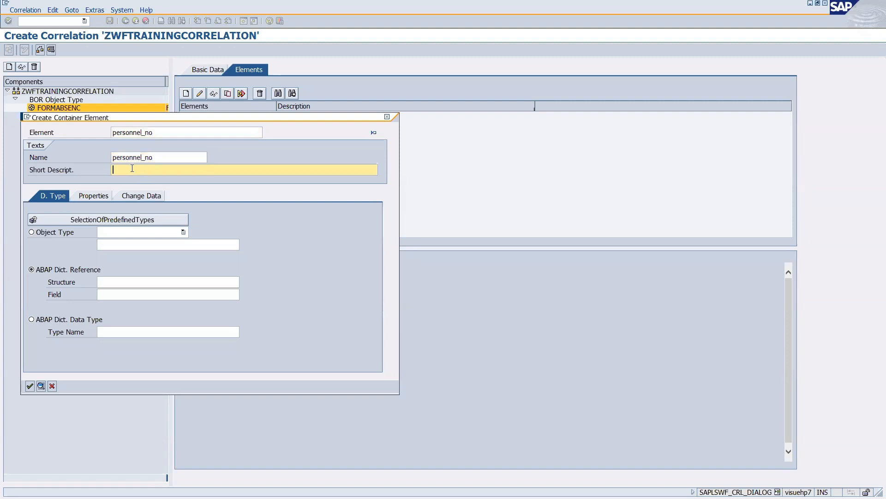
Type personnel_no by structure SWXFORMABS field PERNR and confirm the element.
{"action": "left_click", "coordinate": [111, 284]}
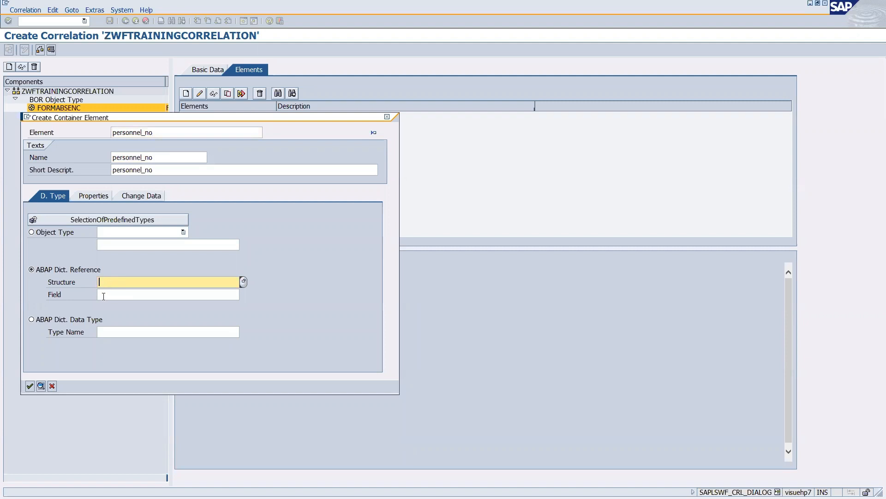
{"action": "left_click", "coordinate": [105, 296]}
{"action": "left_click", "coordinate": [104, 284]}
{"action": "type", "text": "SW"}
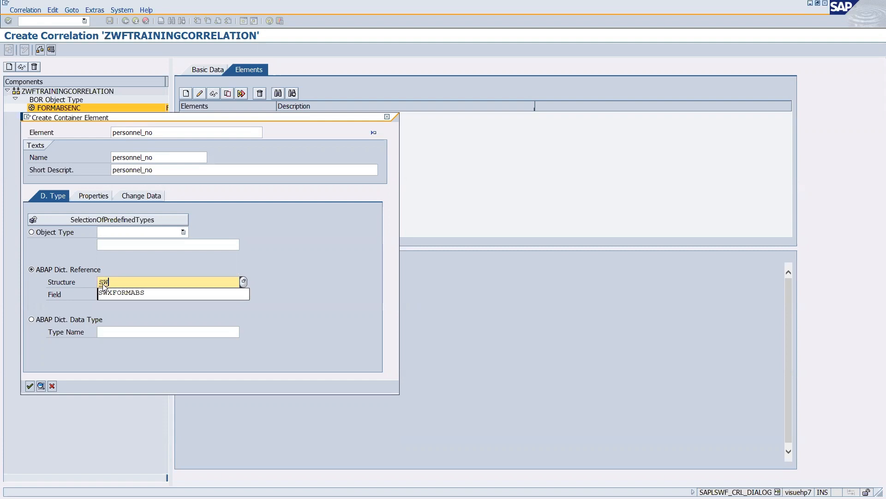
{"action": "key", "text": "Return"}
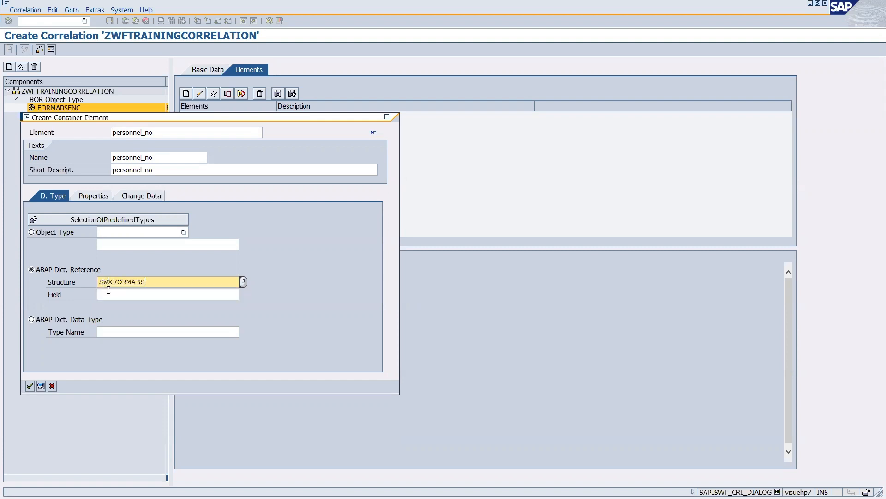
{"action": "left_click", "coordinate": [111, 294]}
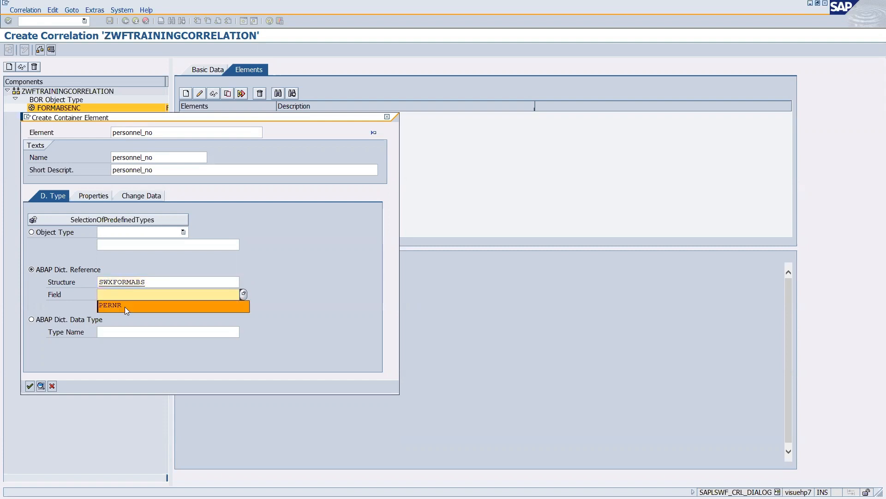
{"action": "left_click", "coordinate": [124, 307]}
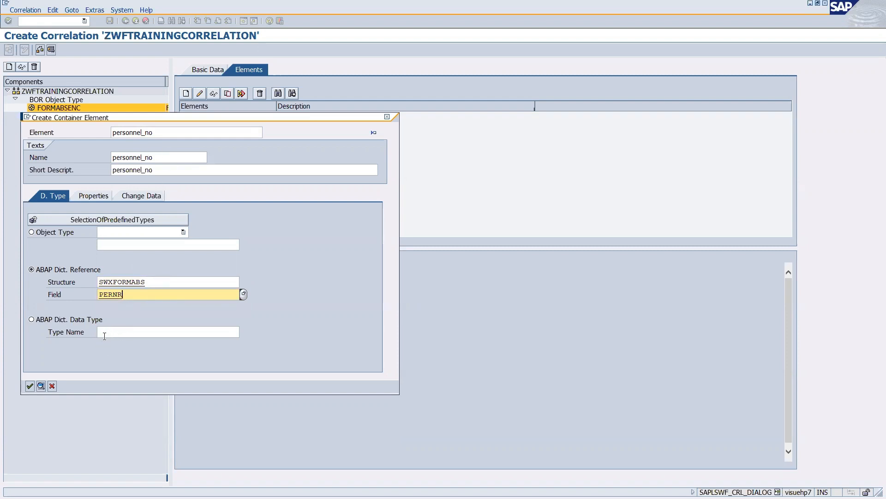
{"action": "left_click", "coordinate": [114, 331]}
{"action": "left_click", "coordinate": [30, 386]}
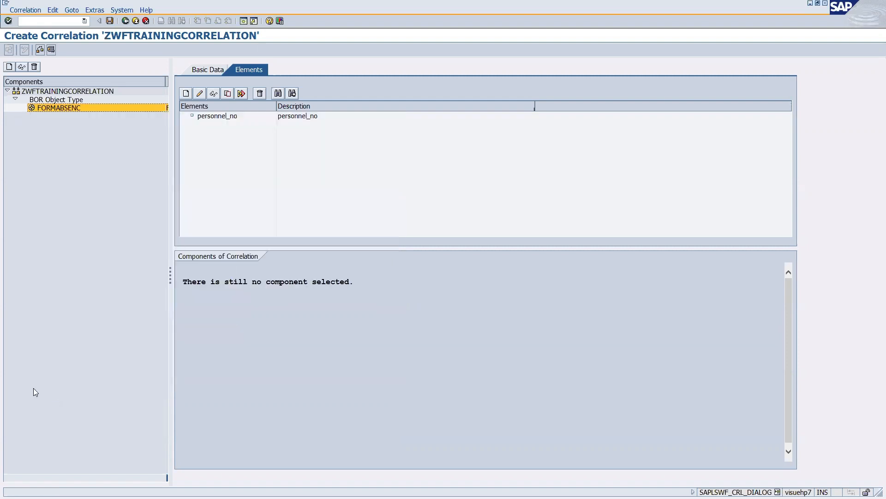
Save ZWFTRAININGCORRELATION in package ZWORKFLOW, then open and exit the correlation test.
{"action": "left_click", "coordinate": [109, 20]}
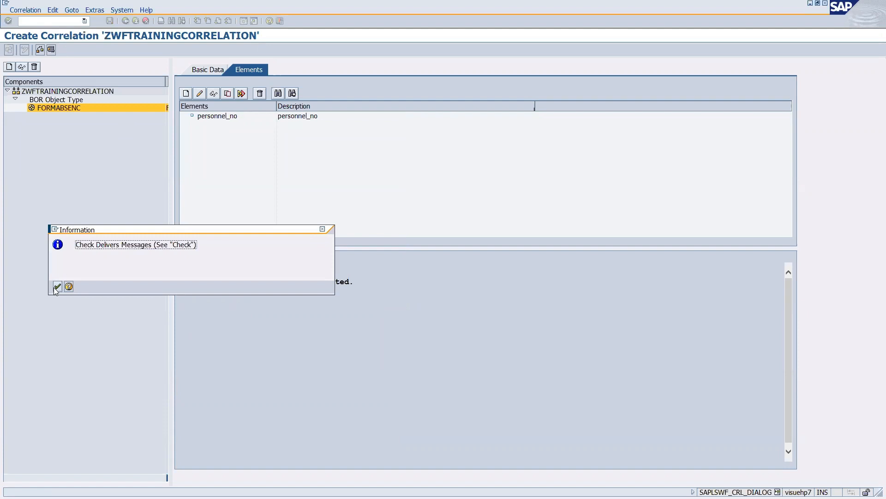
{"action": "left_click", "coordinate": [55, 290]}
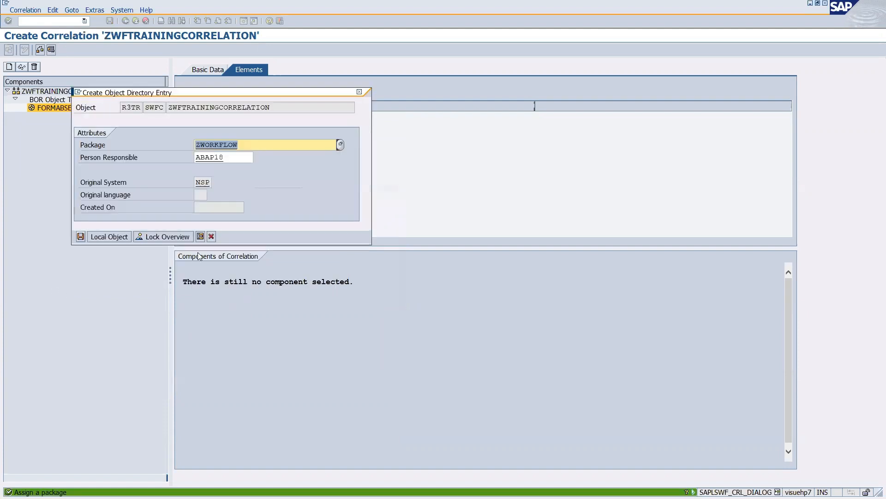
{"action": "left_click", "coordinate": [80, 238]}
{"action": "left_click", "coordinate": [29, 161]}
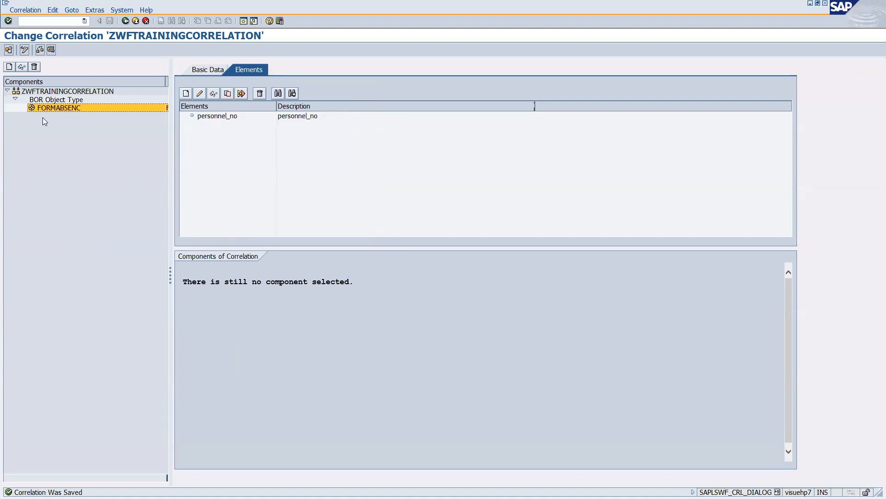
{"action": "left_click", "coordinate": [50, 50]}
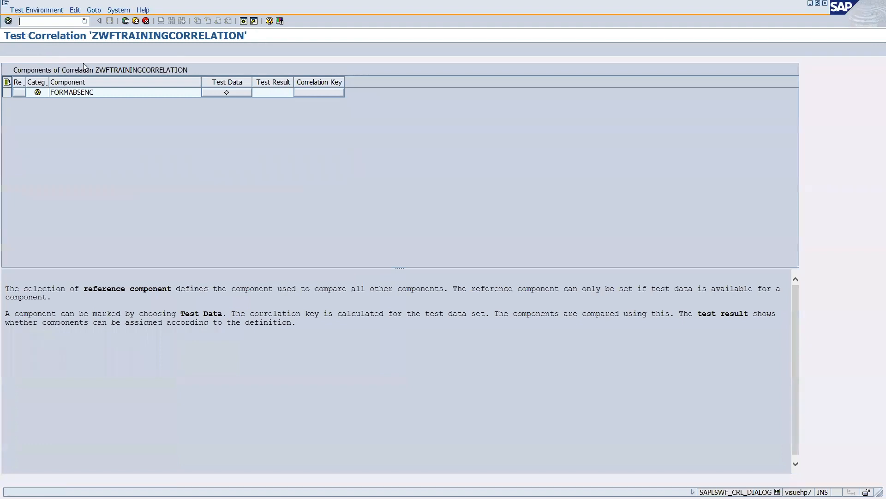
{"action": "left_click", "coordinate": [125, 21]}
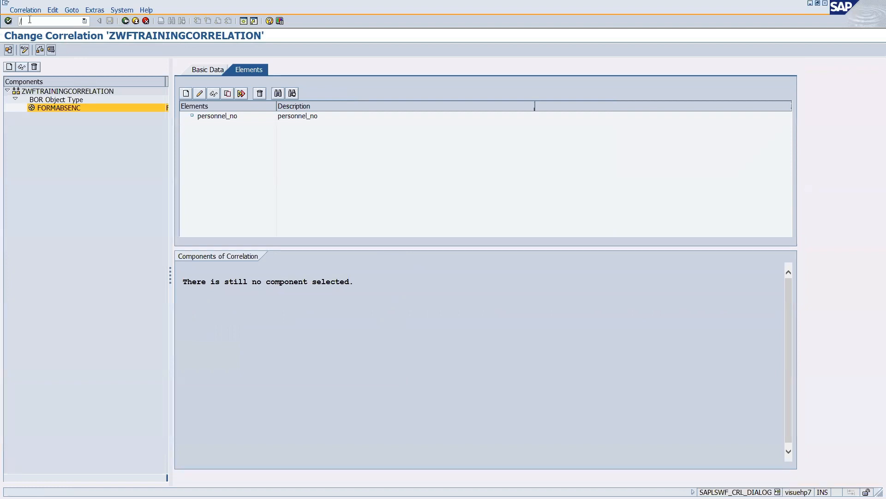
Leave the correlation editor and open transaction PP01 (Maintain object) in the current session.
{"action": "left_click", "coordinate": [29, 20]}
{"action": "type", "text": "/OPP01"}
{"action": "key", "text": "Return"}
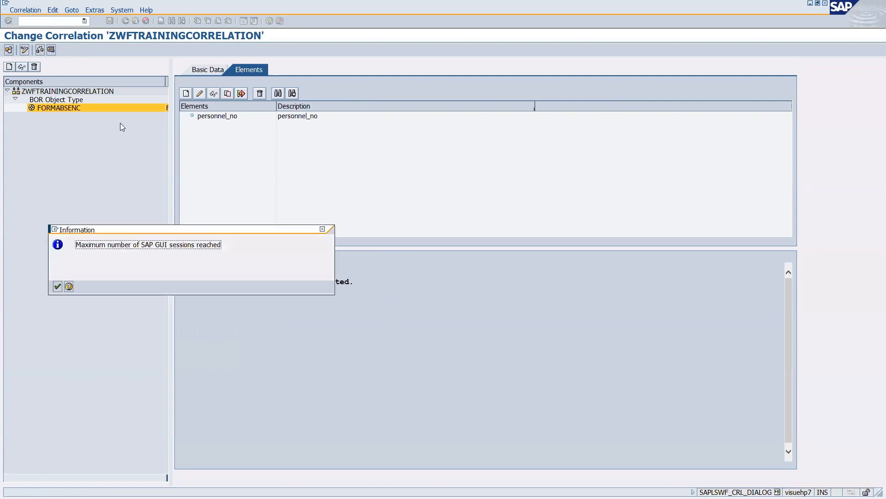
{"action": "left_click", "coordinate": [58, 287]}
{"action": "type", "text": "/NP"}
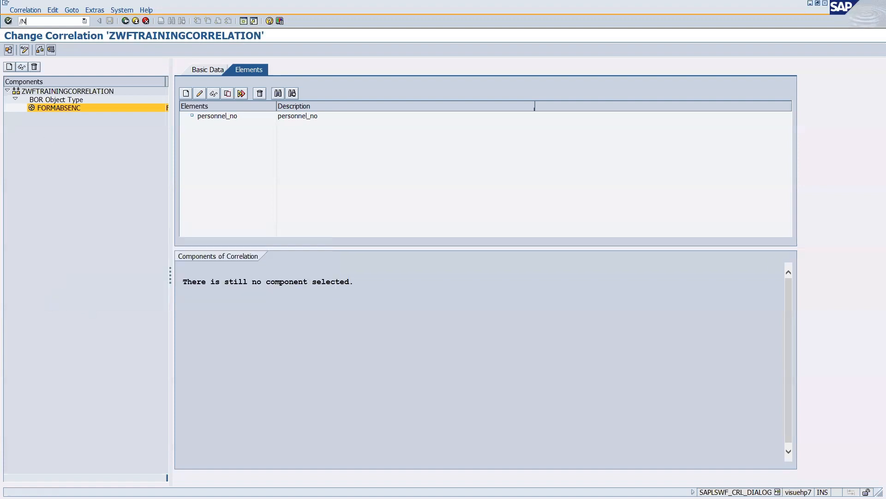
{"action": "type", "text": "P01"}
{"action": "key", "text": "Return"}
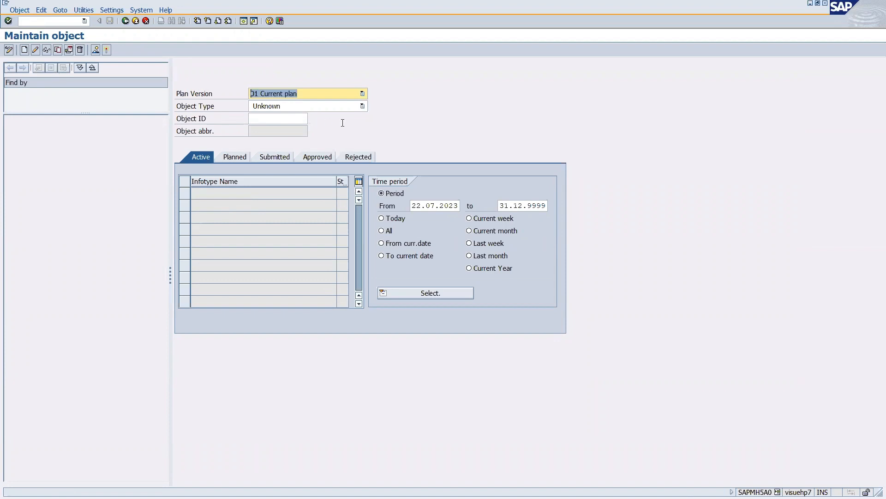
Keep plan version 01 Current plan, set object type H External person, and select the Object infotype.
{"action": "left_click", "coordinate": [361, 94]}
{"action": "left_click", "coordinate": [388, 95]}
{"action": "left_click", "coordinate": [363, 106]}
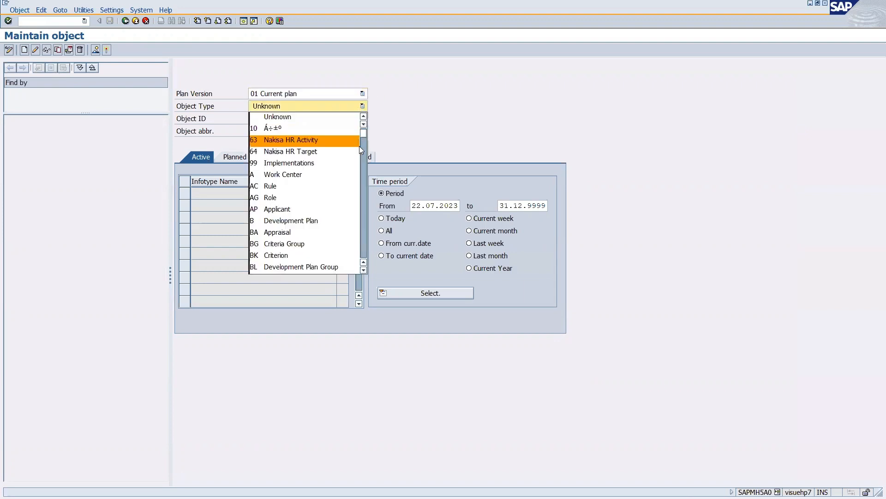
{"action": "scroll", "coordinate": [353, 148], "scroll_direction": "down", "scroll_amount": 6}
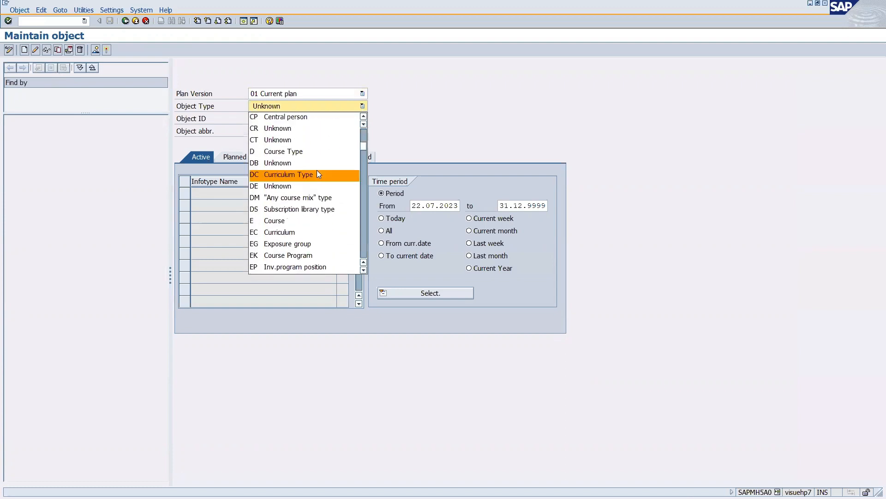
{"action": "scroll", "coordinate": [317, 171], "scroll_direction": "down", "scroll_amount": 2}
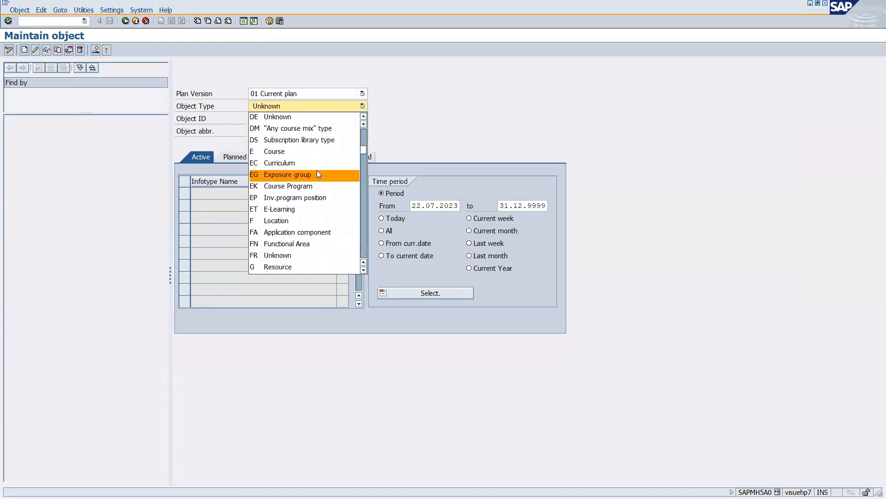
{"action": "scroll", "coordinate": [317, 171], "scroll_direction": "up", "scroll_amount": 3}
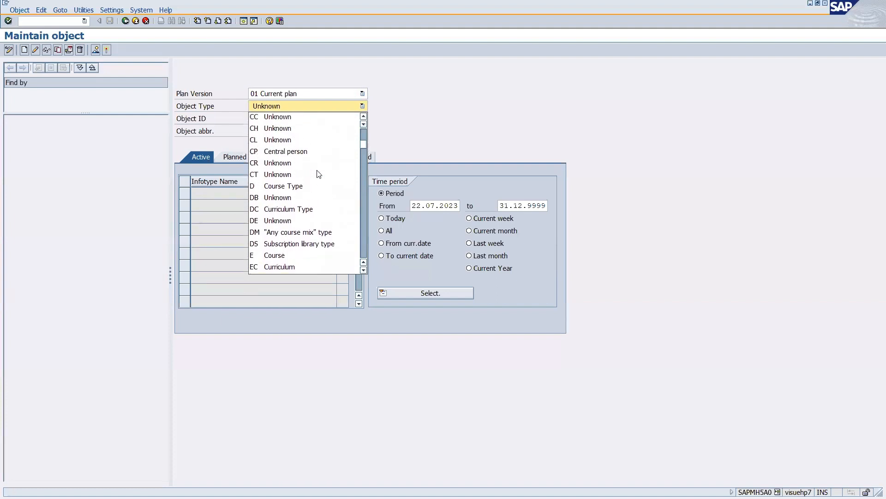
{"action": "scroll", "coordinate": [312, 166], "scroll_direction": "up", "scroll_amount": 5}
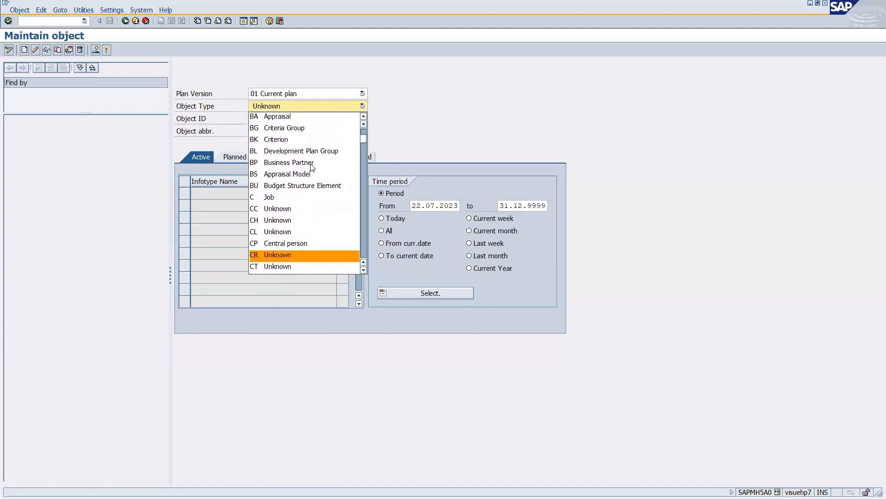
{"action": "scroll", "coordinate": [312, 167], "scroll_direction": "down", "scroll_amount": 8}
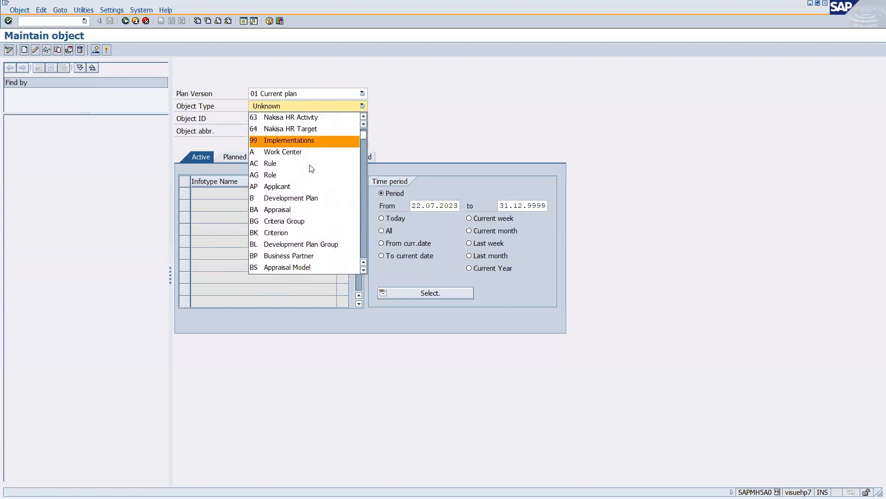
{"action": "scroll", "coordinate": [311, 167], "scroll_direction": "down", "scroll_amount": 3}
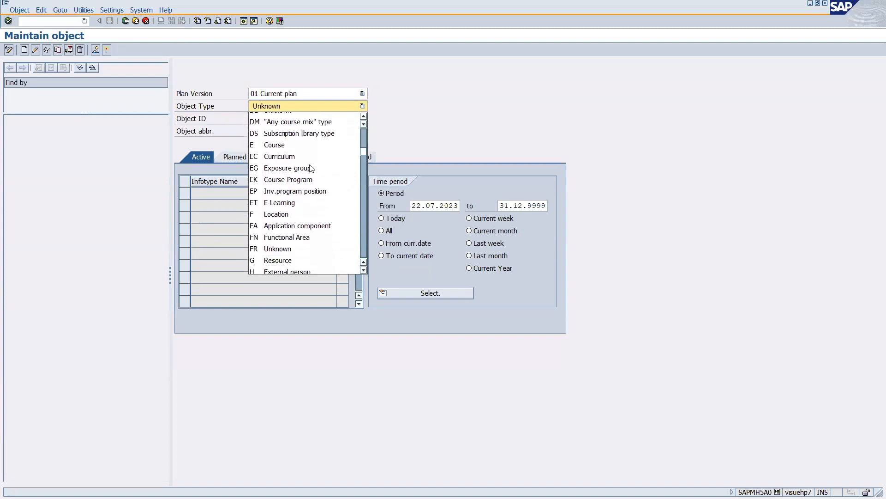
{"action": "left_click", "coordinate": [291, 243]}
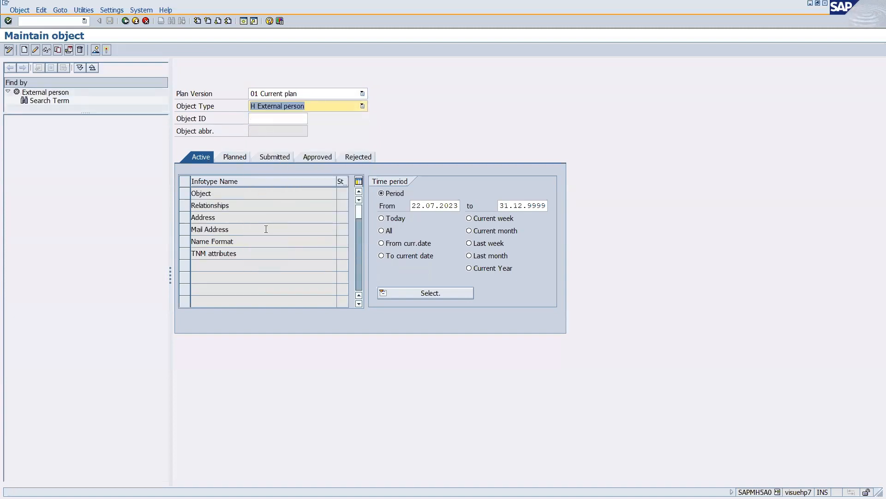
{"action": "left_click", "coordinate": [187, 195]}
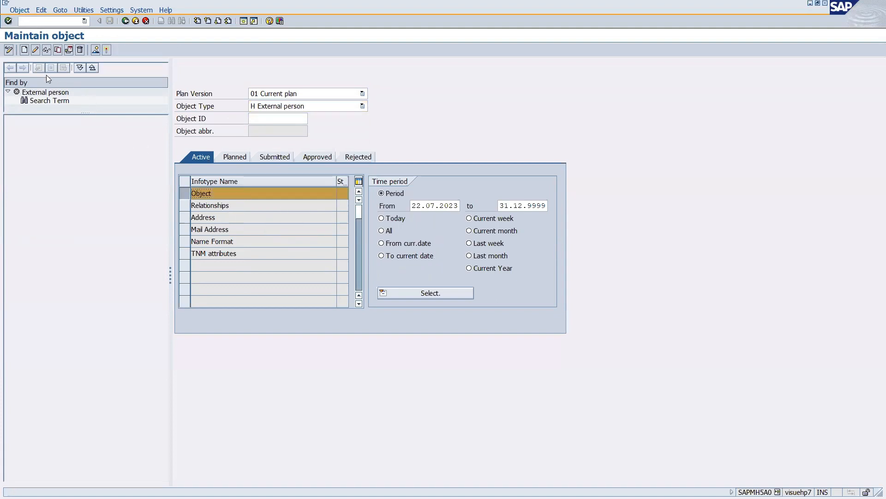
Create and save an External person with the person's first and last name, then copy its object ID.
{"action": "left_click", "coordinate": [24, 51]}
{"action": "left_click", "coordinate": [290, 131]}
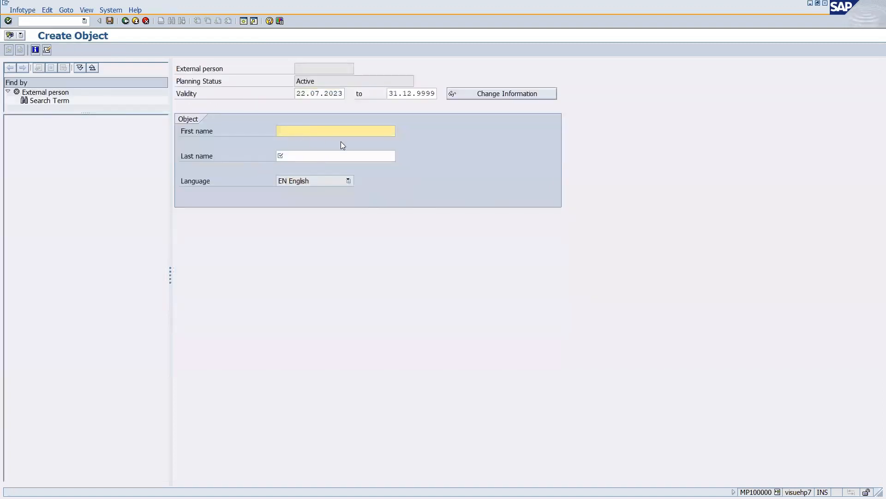
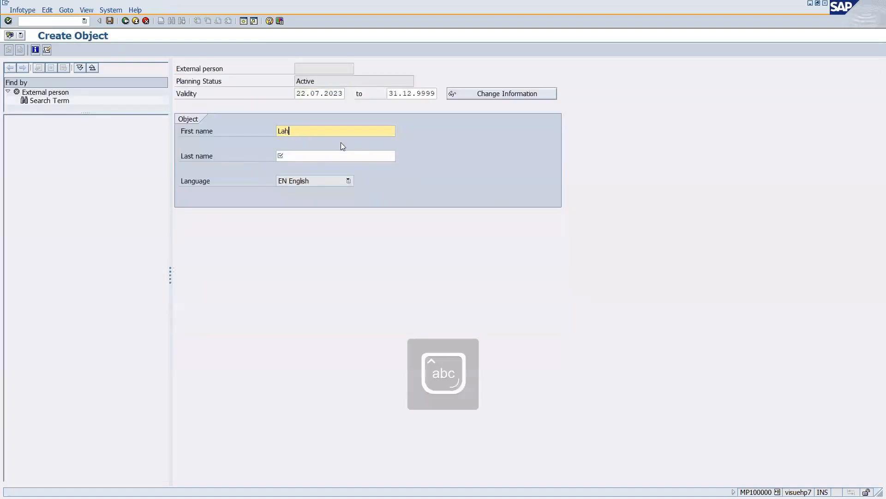
{"action": "key", "text": "Tab"}
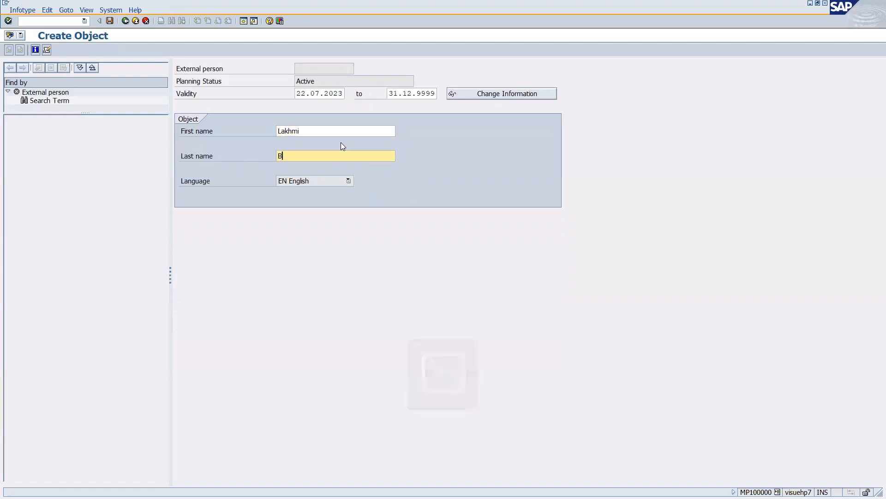
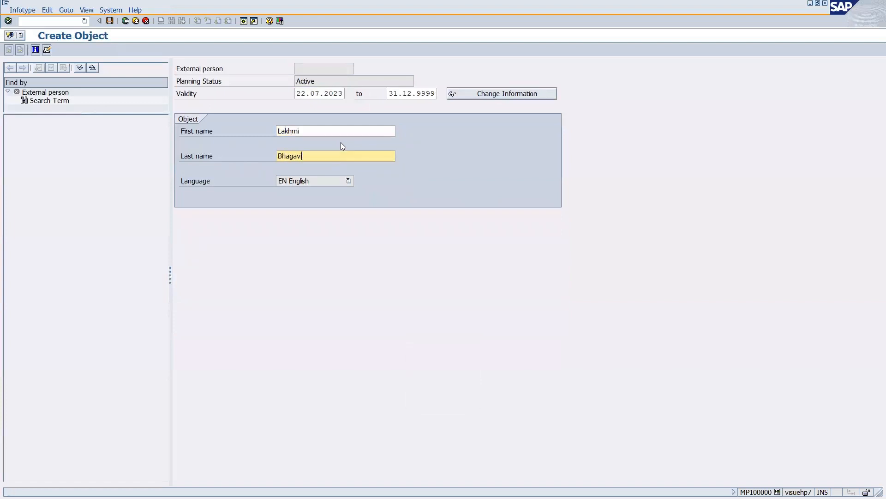
{"action": "left_click", "coordinate": [110, 21]}
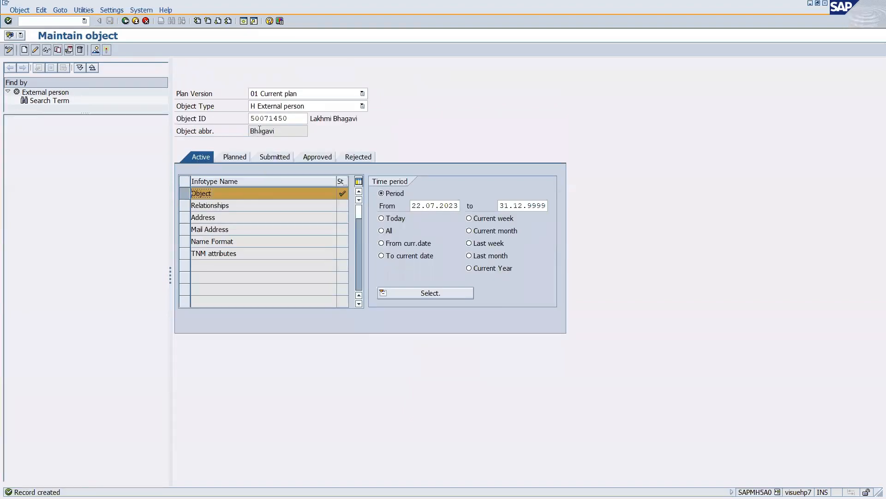
{"action": "left_click_drag", "start_coordinate": [288, 118], "coordinate": [242, 116]}
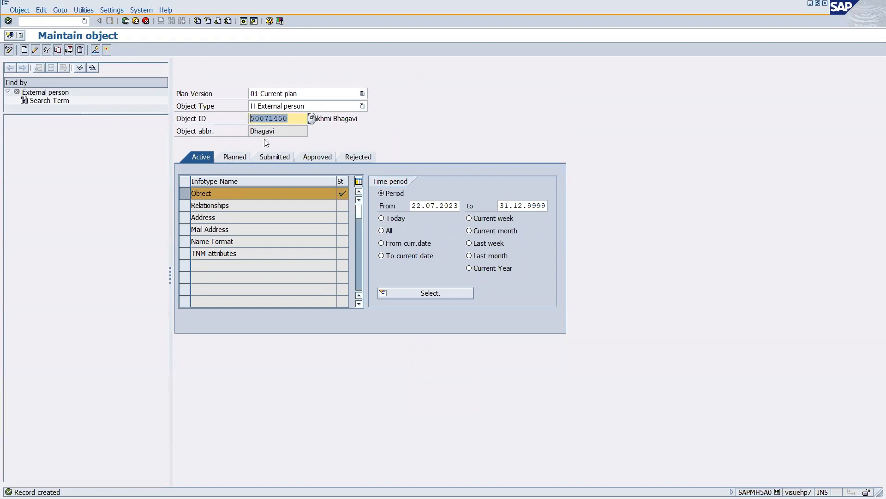
{"action": "key", "text": "ctrl+c"}
Open the absence notification form by running /nSWXF from the command history.
{"action": "left_click", "coordinate": [85, 21]}
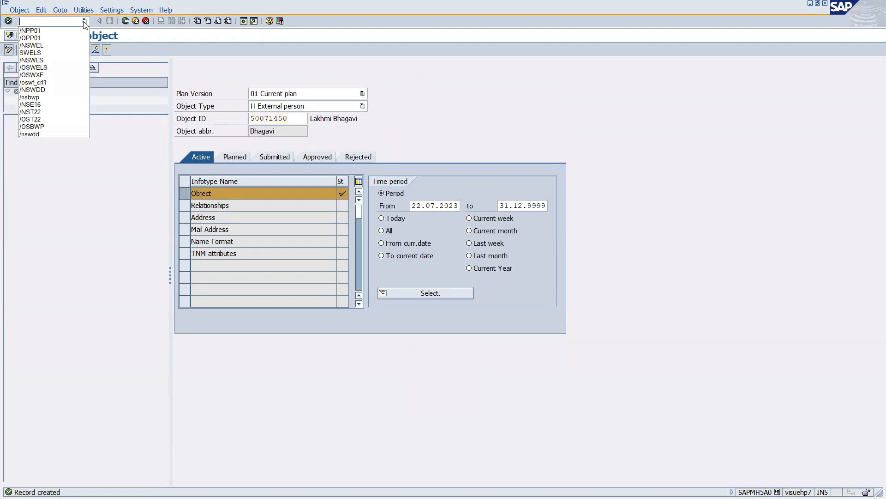
{"action": "left_click", "coordinate": [41, 75]}
{"action": "left_click", "coordinate": [25, 22]}
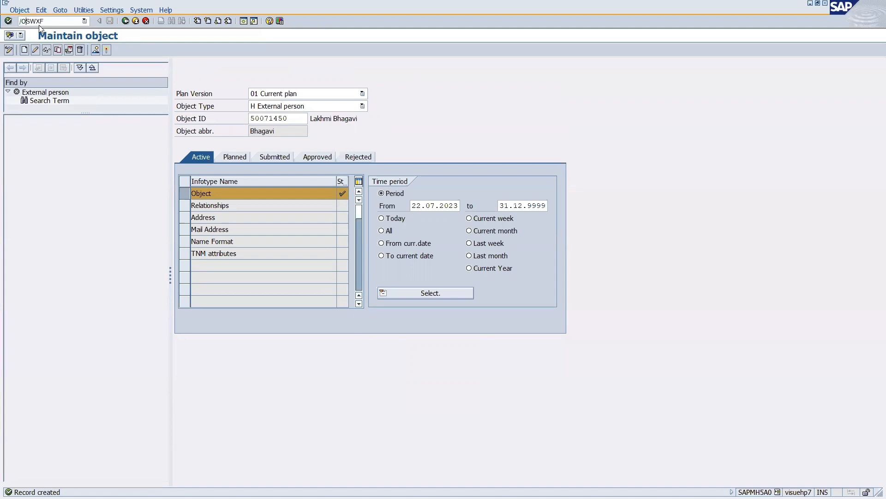
{"action": "key", "text": "BackSpace"}
{"action": "type", "text": "n"}
{"action": "key", "text": "Return"}
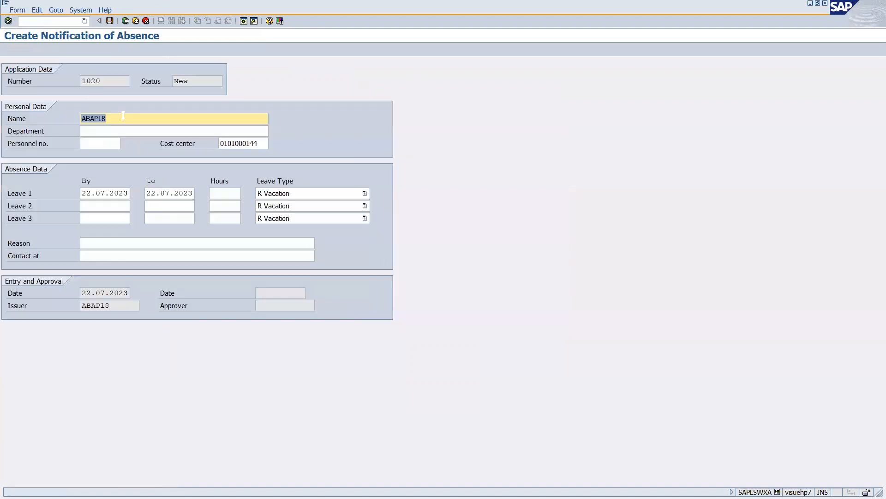
Paste the copied object ID as personnel number and save absence form 1020.
{"action": "left_click_drag", "start_coordinate": [102, 85], "coordinate": [60, 82]}
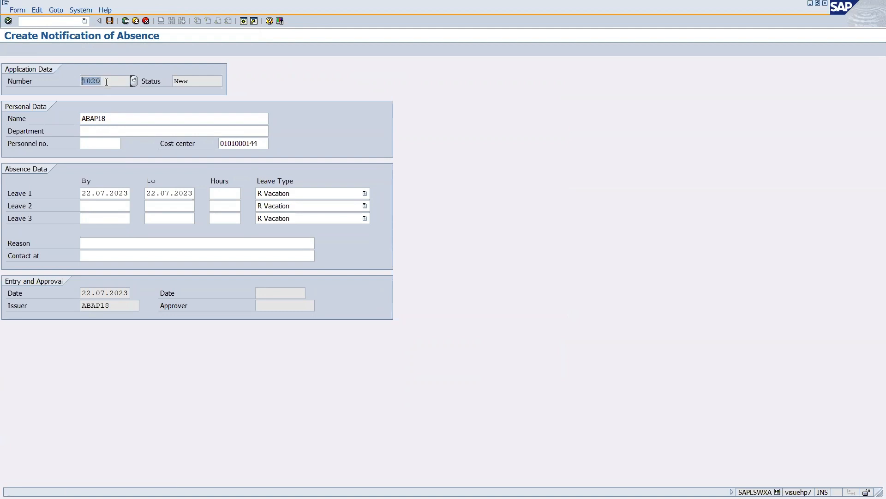
{"action": "left_click_drag", "start_coordinate": [105, 81], "coordinate": [64, 81]}
{"action": "left_click", "coordinate": [97, 144]}
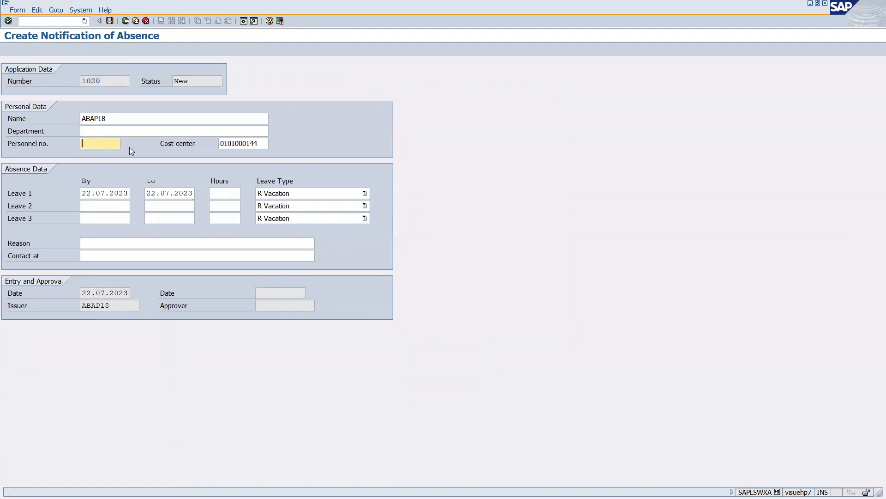
{"action": "key", "text": "ctrl+v"}
{"action": "left_click", "coordinate": [111, 21]}
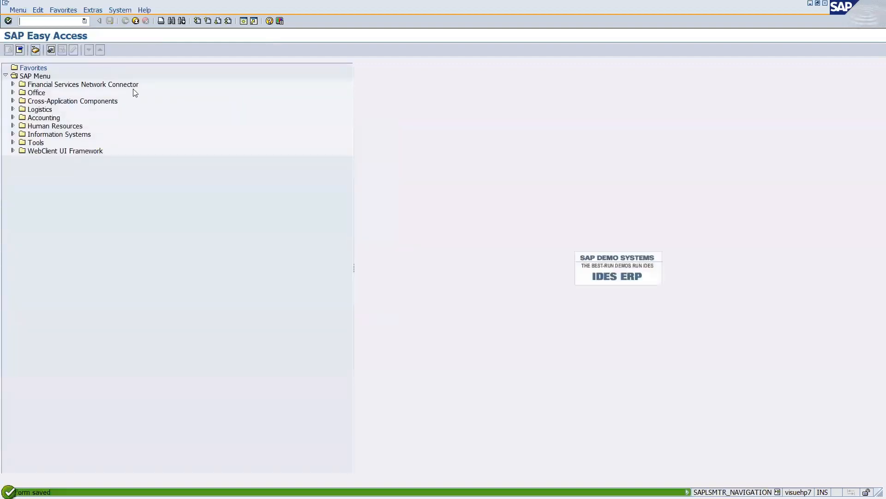
Note form number 1020 and the copied object ID on separate lines in a new Notepad note.
{"action": "key", "text": "super+r"}
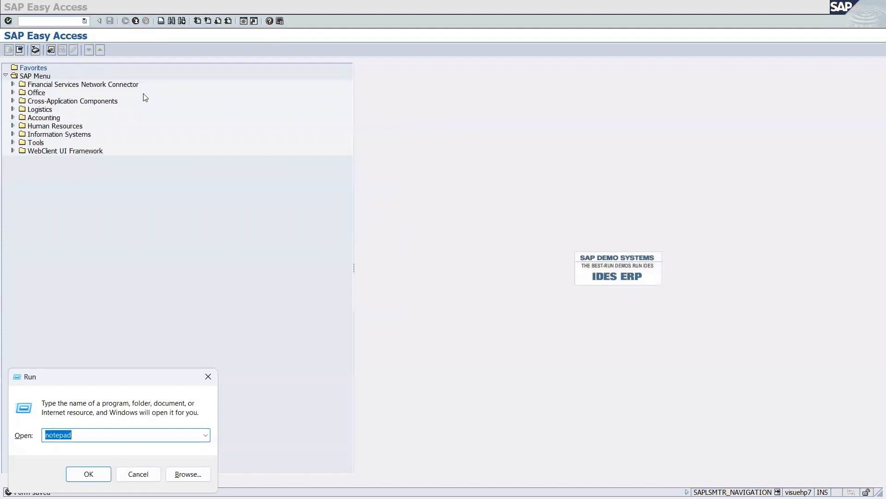
{"action": "key", "text": "Return"}
{"action": "type", "text": "102"}
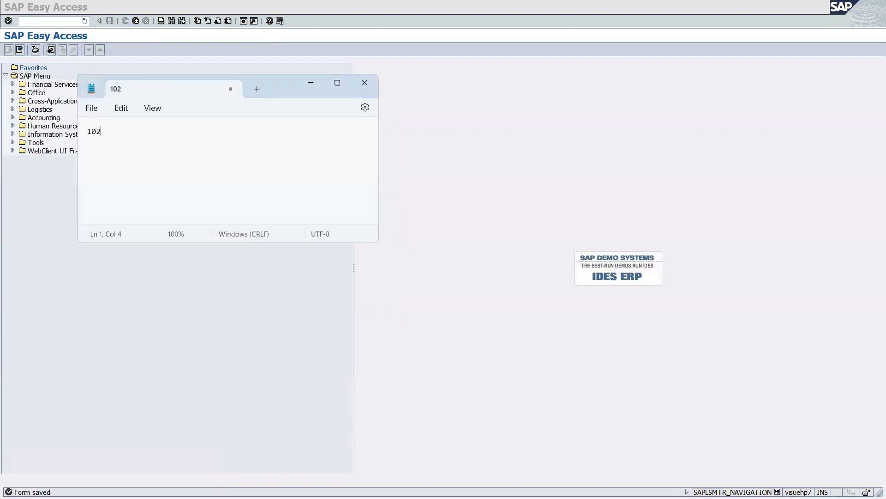
{"action": "type", "text": "0"}
{"action": "key", "text": "Return"}
{"action": "key", "text": "ctrl+v"}
{"action": "double_click", "coordinate": [127, 142]}
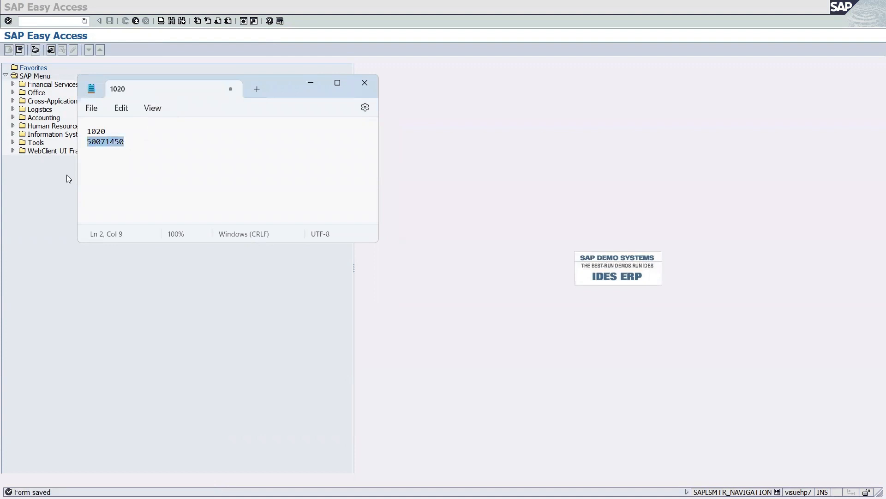
{"action": "left_click", "coordinate": [57, 201]}
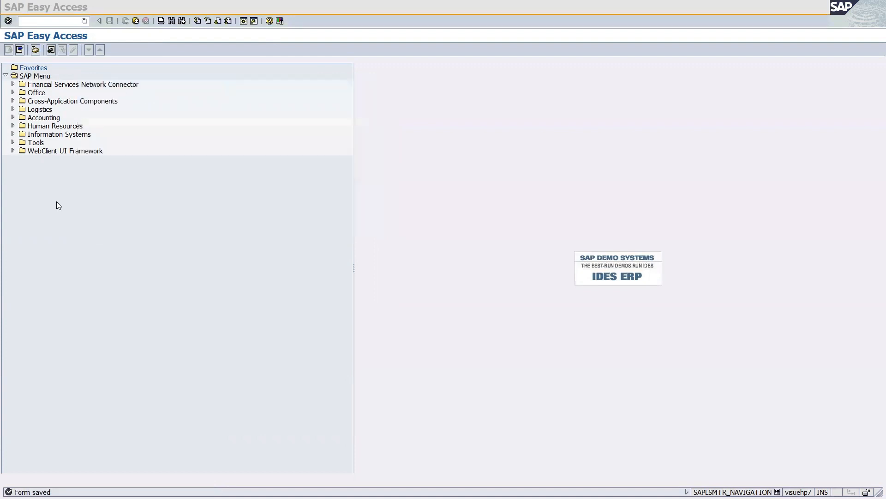
Display object type FORMABSENC in SWO1 and expand its key field AbsenceForm.Number.
{"action": "left_click", "coordinate": [25, 21]}
{"action": "type", "text": "/"}
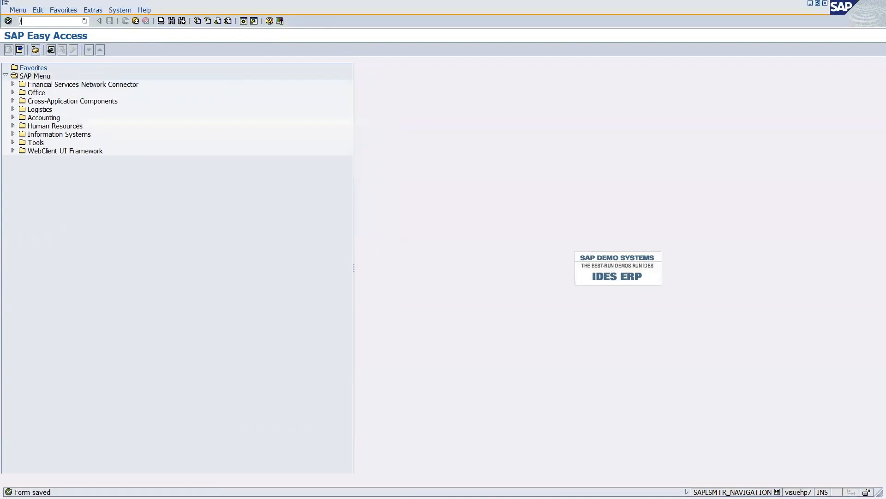
{"action": "type", "text": "nswo1"}
{"action": "key", "text": "Return"}
{"action": "key", "text": "Delete"}
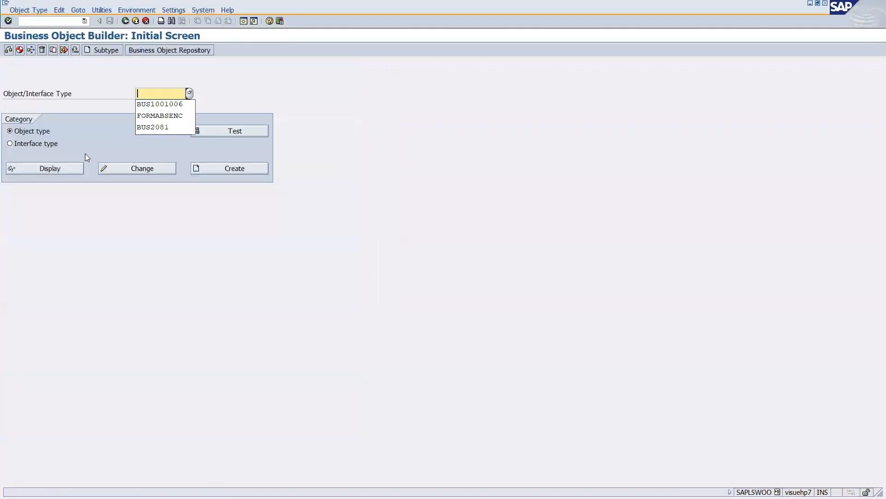
{"action": "left_click", "coordinate": [155, 117]}
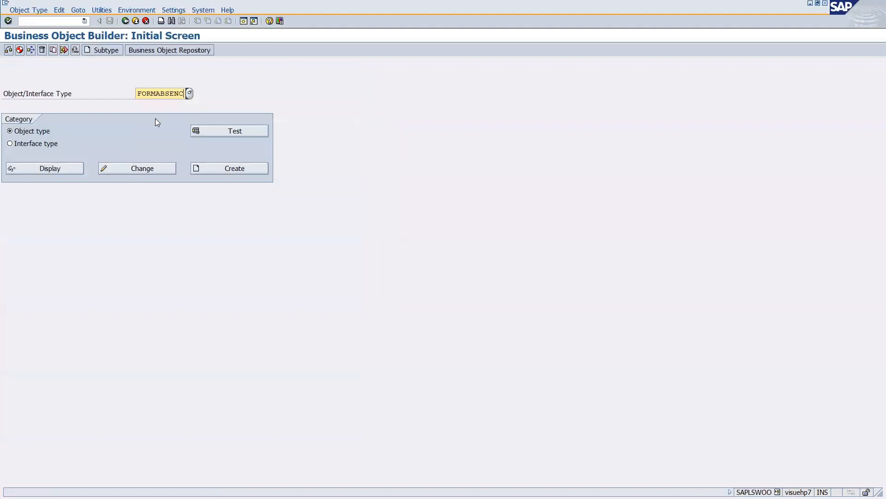
{"action": "left_click", "coordinate": [46, 172]}
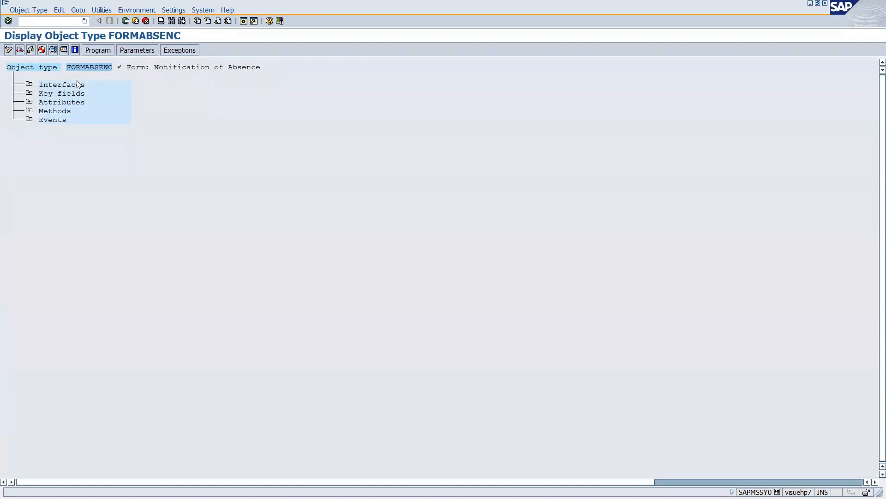
{"action": "left_click", "coordinate": [29, 93]}
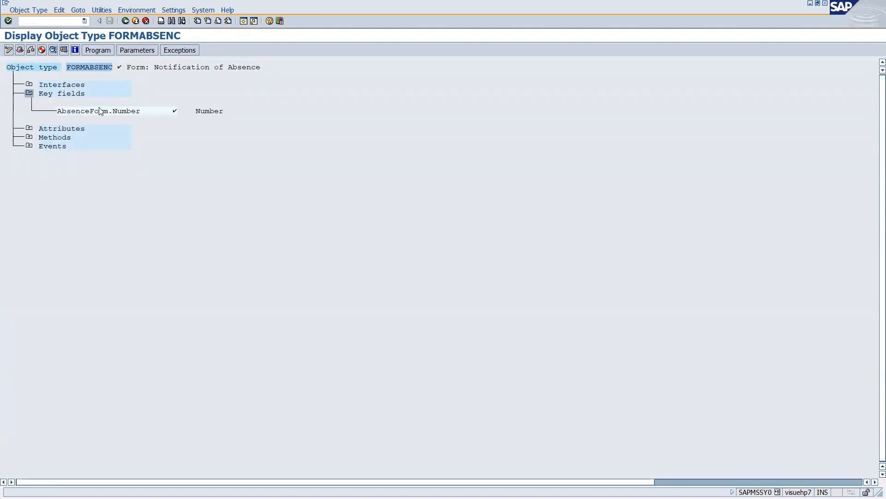
{"action": "left_click", "coordinate": [115, 111]}
{"action": "left_click", "coordinate": [201, 111]}
{"action": "key", "text": "alt+Tab"}
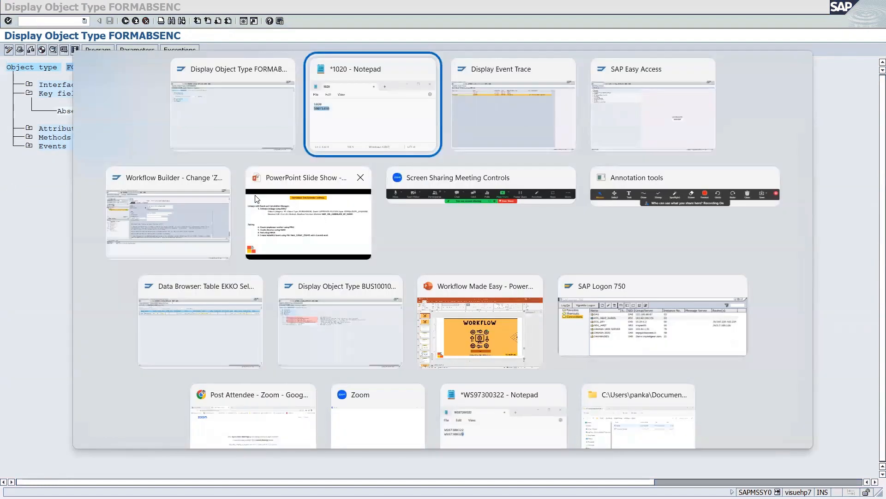
From the event trace, run /nswf_crl1 recalled from the command history.
{"action": "key", "text": "alt+Tab"}
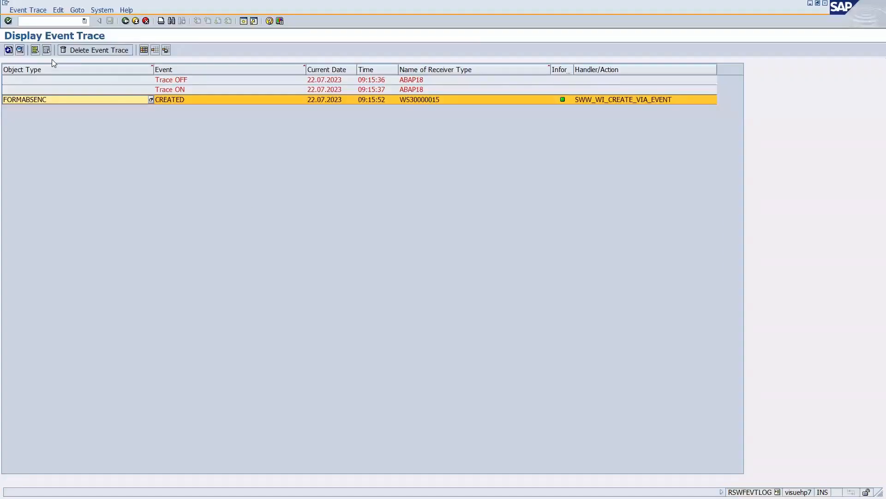
{"action": "left_click", "coordinate": [85, 20]}
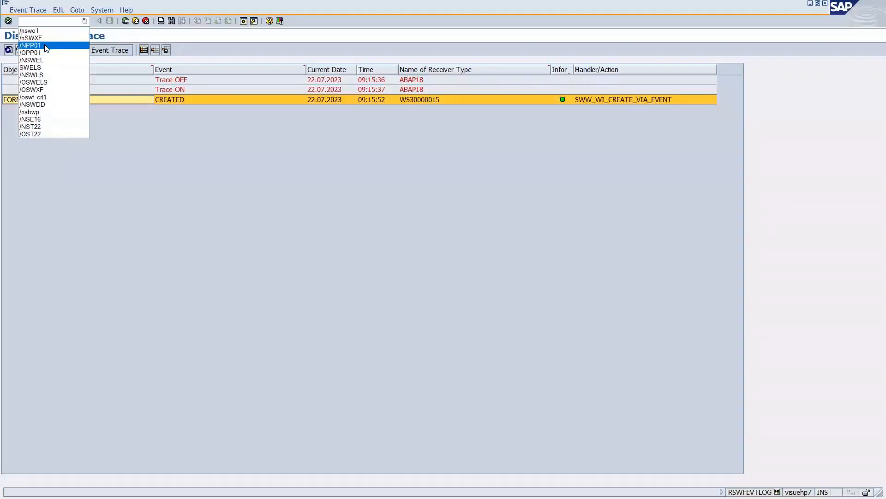
{"action": "left_click", "coordinate": [33, 97]}
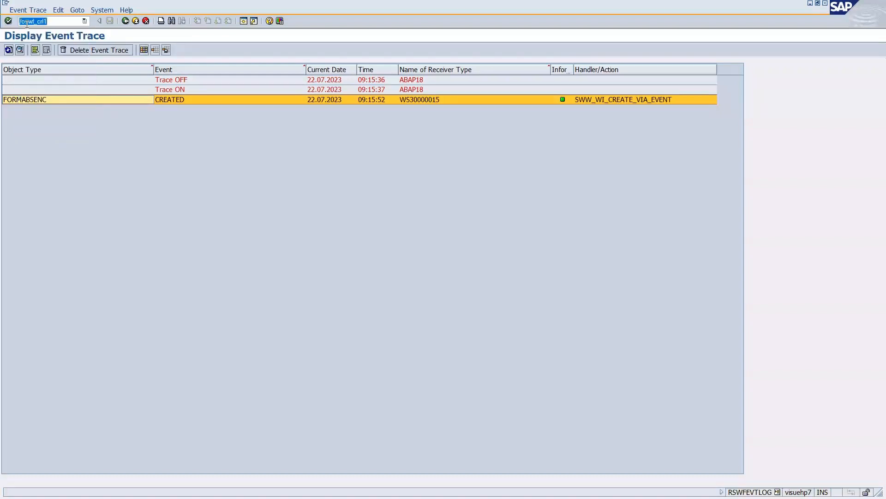
{"action": "key", "text": "BackSpace"}
{"action": "type", "text": "n"}
{"action": "key", "text": "Return"}
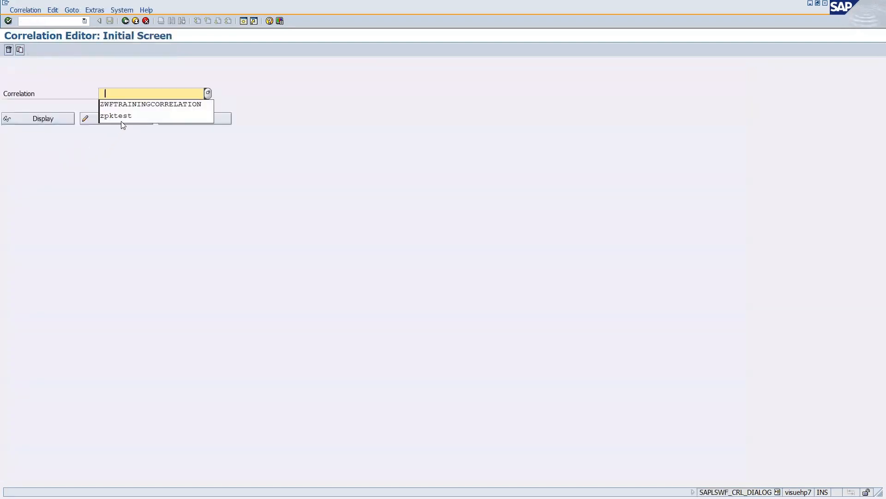
Open ZWFTRAININGCORRELATION's test screen and select the FORMABSENC element in its test data.
{"action": "left_click", "coordinate": [127, 109]}
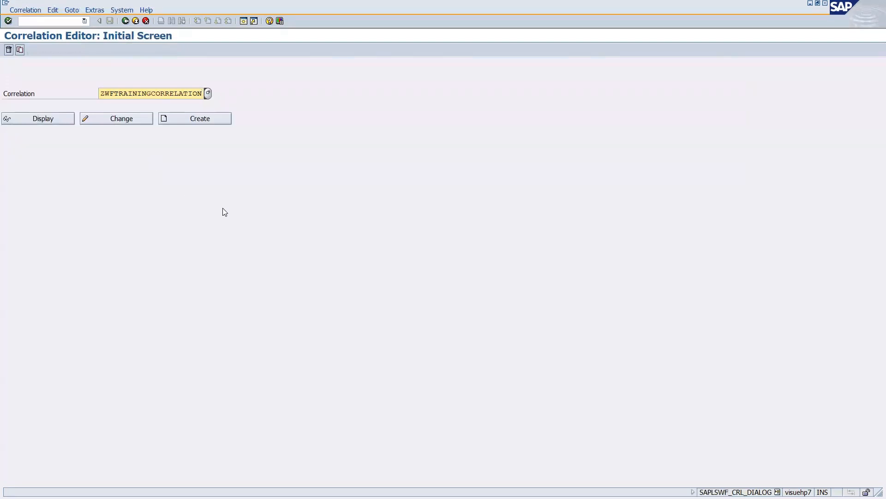
{"action": "left_click", "coordinate": [123, 119]}
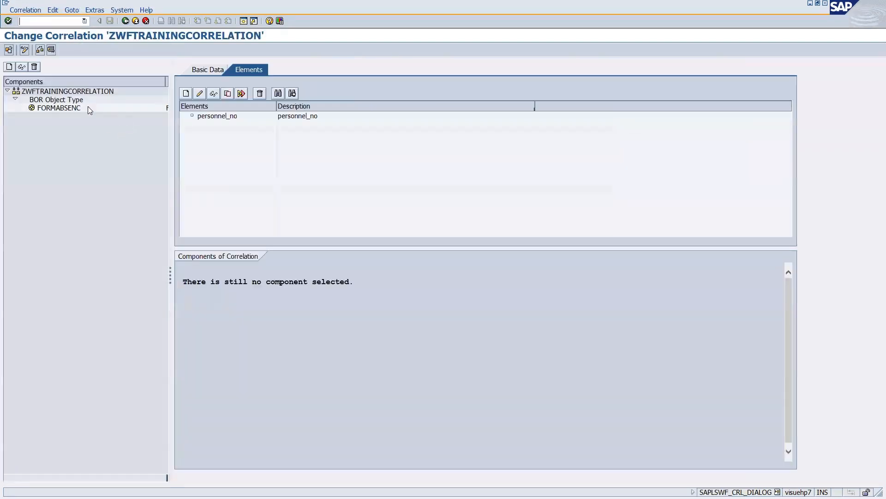
{"action": "left_click", "coordinate": [51, 50]}
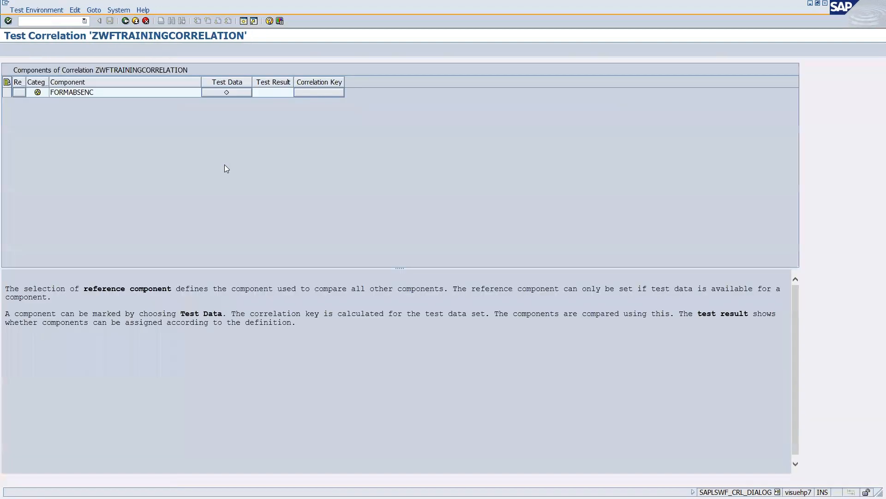
{"action": "left_click", "coordinate": [226, 93]}
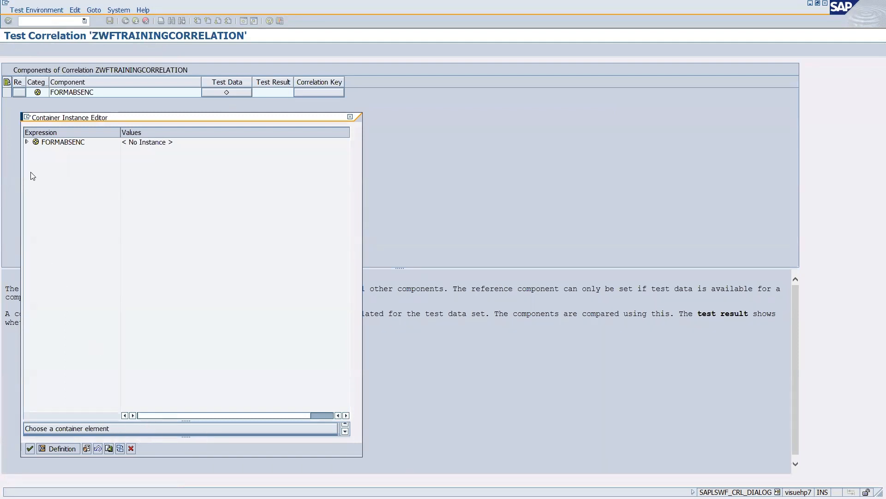
{"action": "double_click", "coordinate": [53, 142]}
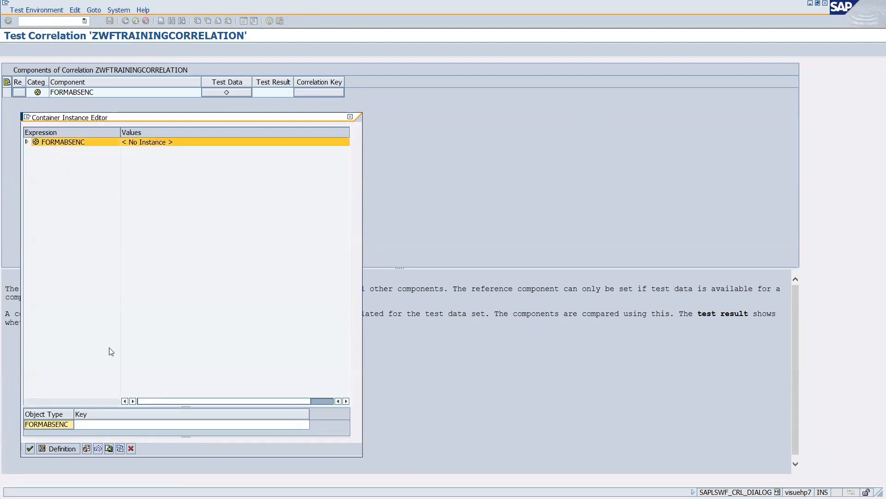
Enter form number 1020 from Notepad as the FORMABSENC instance key and apply it.
{"action": "left_click", "coordinate": [139, 428]}
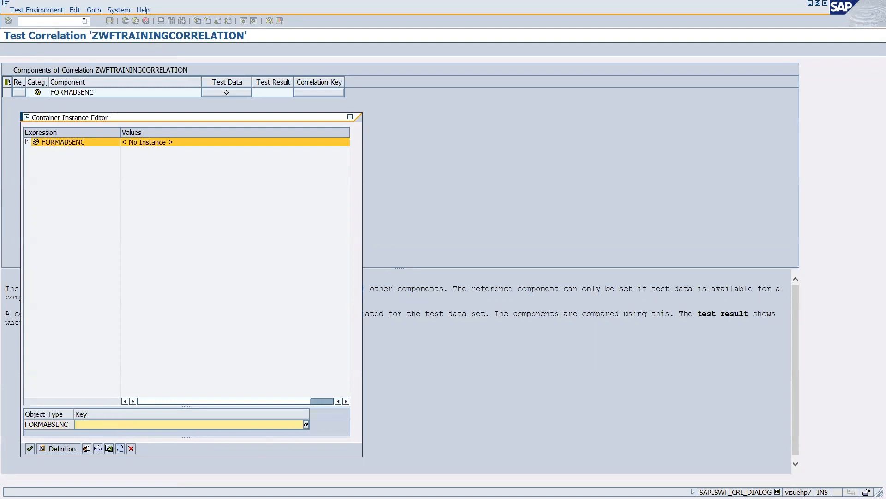
{"action": "key", "text": "alt+Tab"}
{"action": "key", "text": "Tab"}
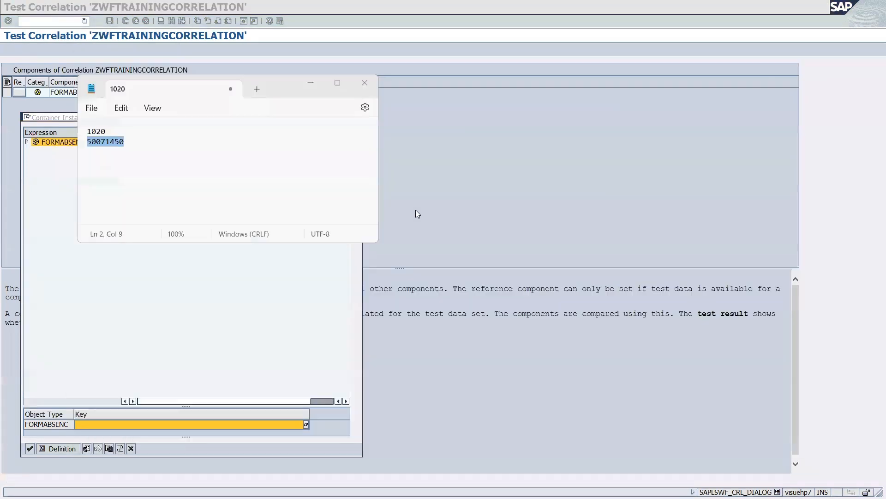
{"action": "double_click", "coordinate": [112, 131]}
{"action": "key", "text": "ctrl+c"}
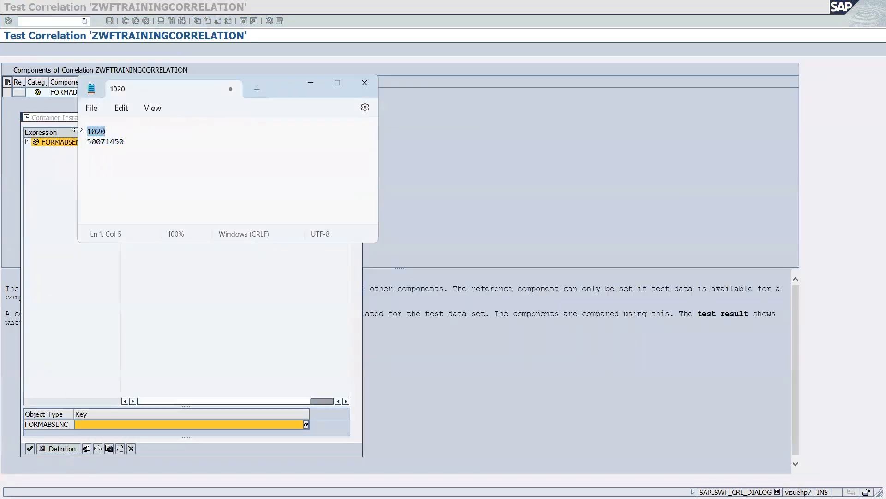
{"action": "left_click", "coordinate": [305, 425]}
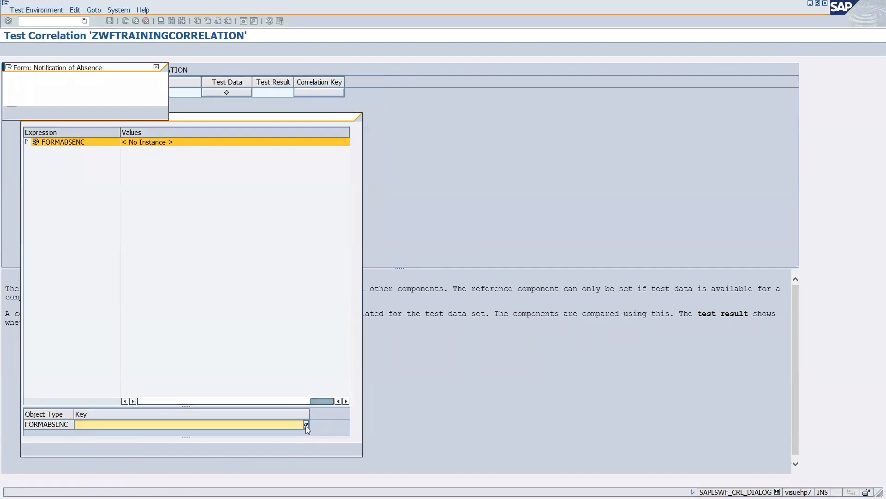
{"action": "key", "text": "ctrl+v"}
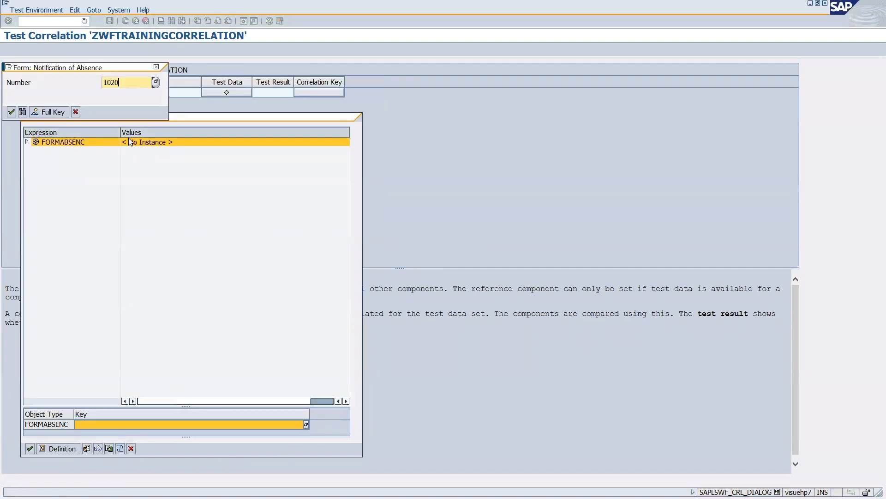
{"action": "left_click", "coordinate": [12, 112]}
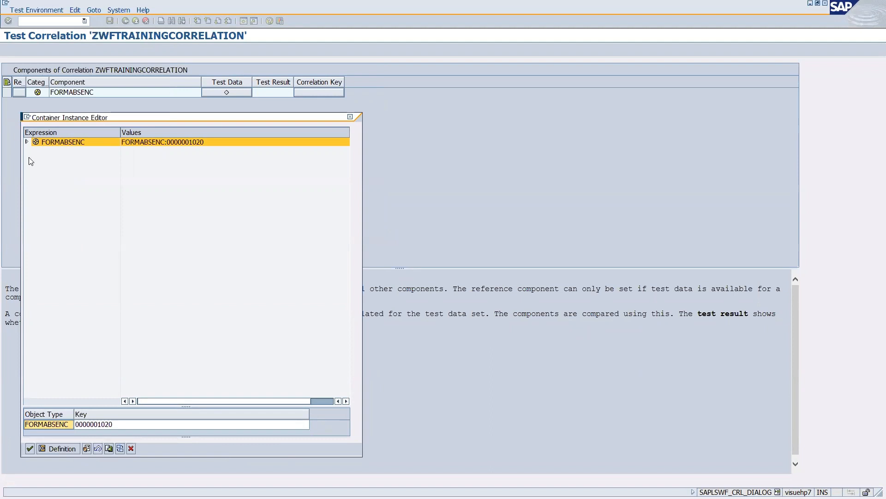
{"action": "left_click", "coordinate": [30, 449]}
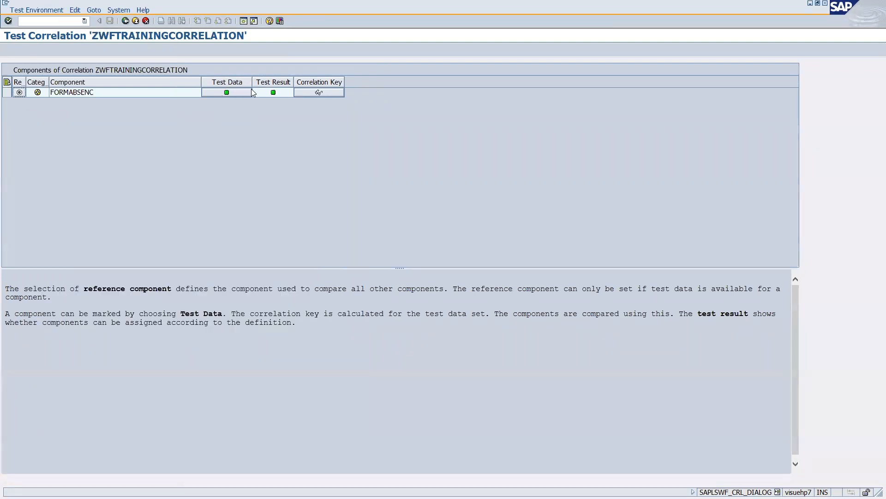
{"action": "mouse_move", "coordinate": [273, 95]}
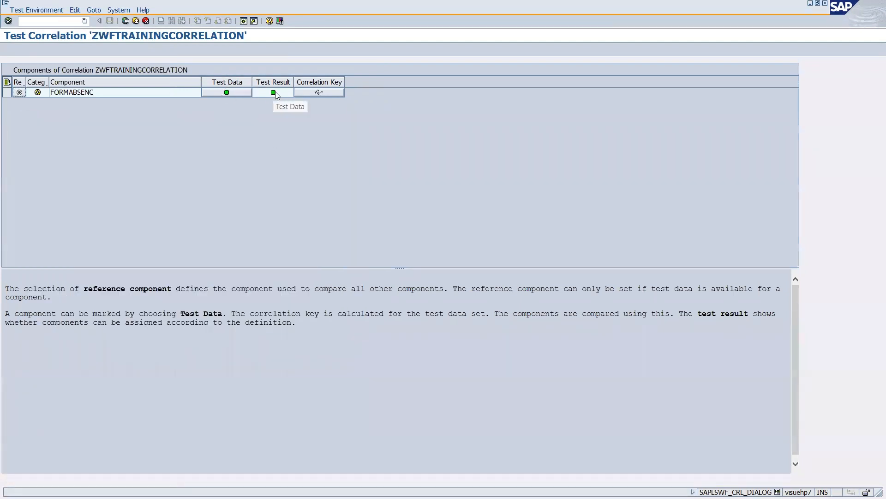
{"action": "left_click", "coordinate": [329, 91]}
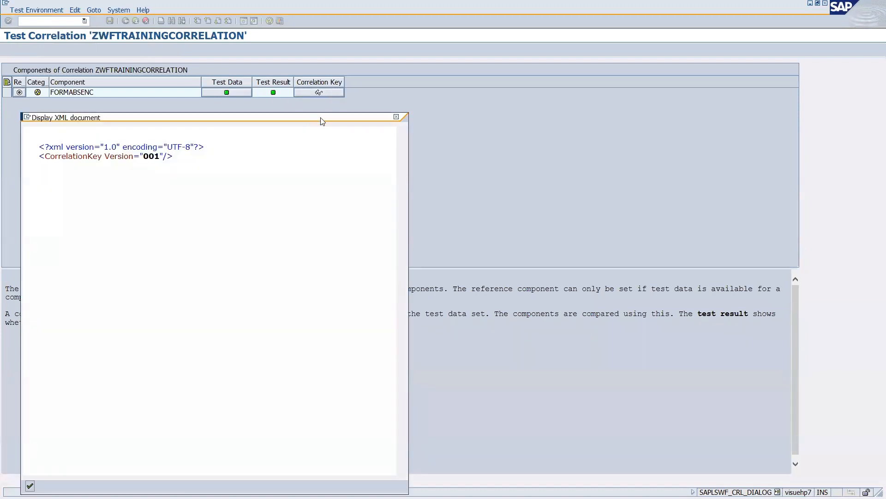
{"action": "left_click_drag", "start_coordinate": [322, 121], "coordinate": [511, 90]}
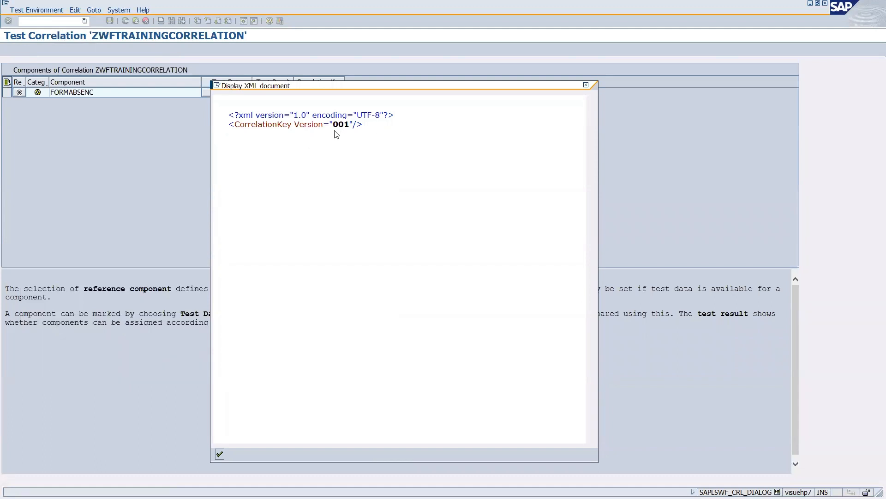
{"action": "left_click", "coordinate": [587, 87]}
{"action": "left_click", "coordinate": [274, 95]}
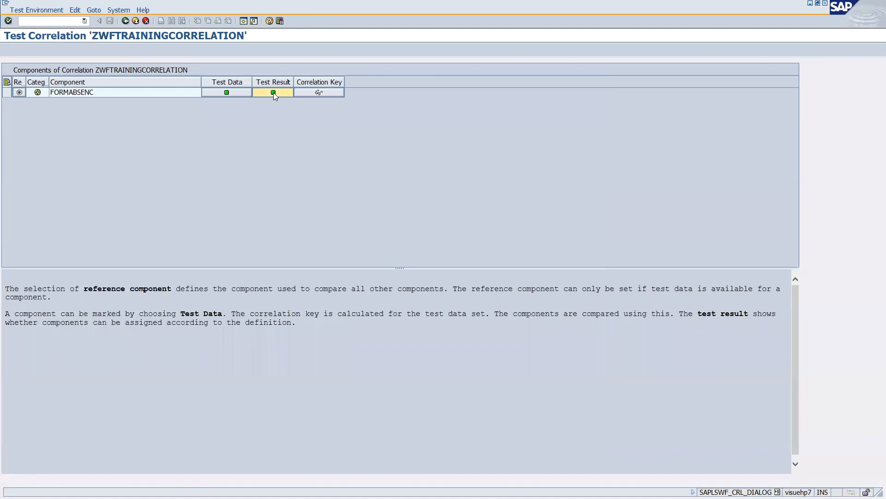
{"action": "left_click", "coordinate": [221, 95]}
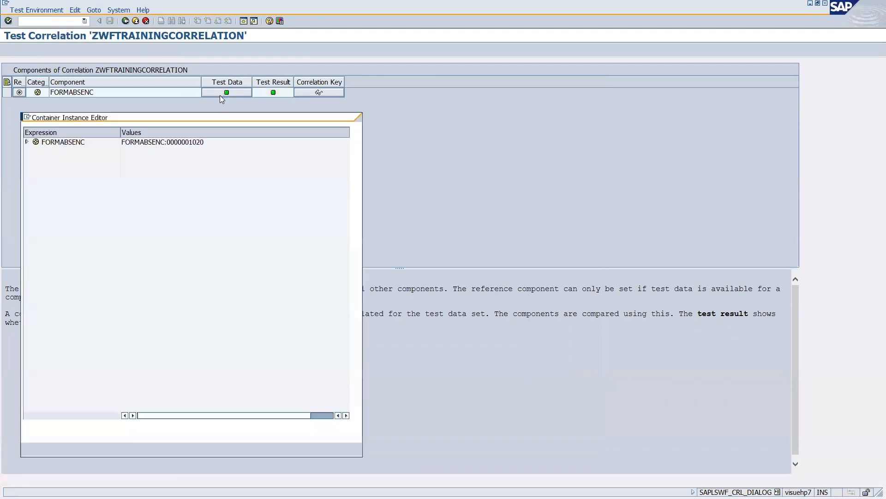
{"action": "left_click", "coordinate": [188, 146]}
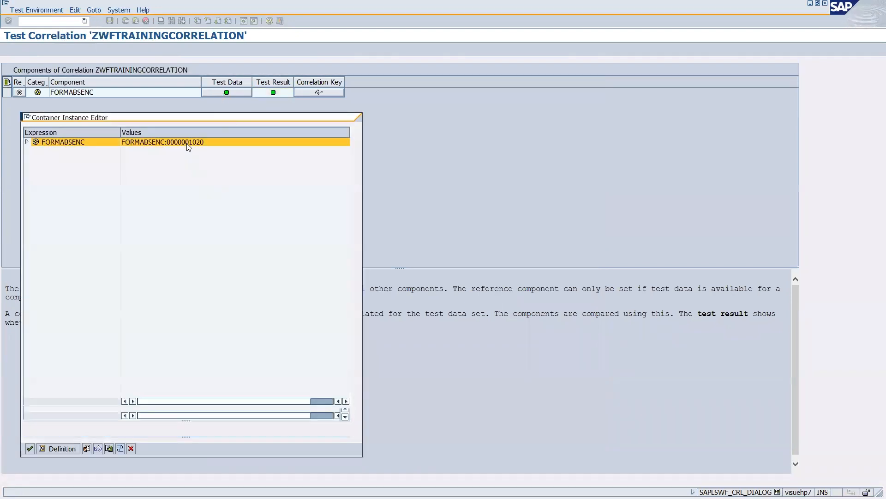
{"action": "left_click", "coordinate": [111, 424]}
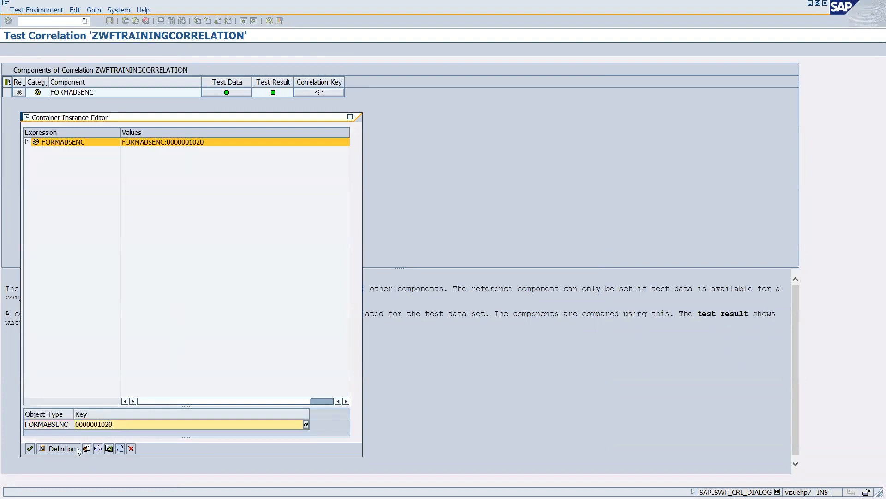
{"action": "left_click", "coordinate": [30, 448]}
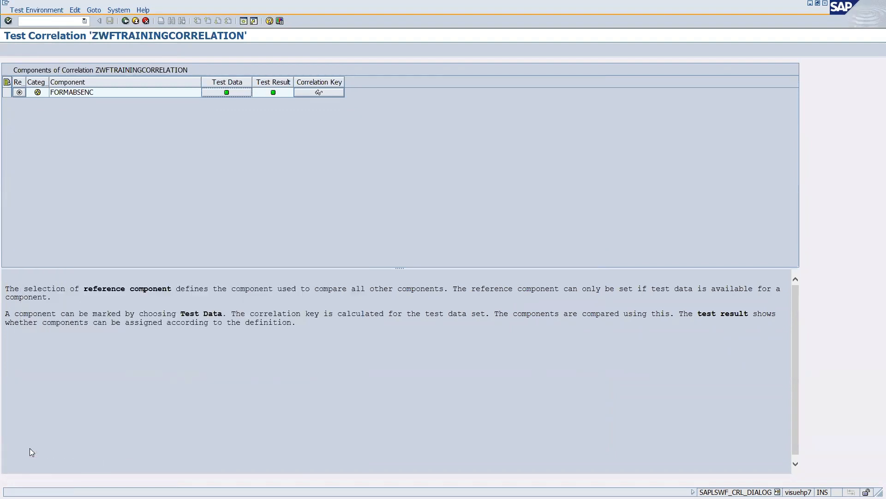
Review the CorrelationKey line in the XML again and return to Change Correlation.
{"action": "left_click", "coordinate": [330, 92]}
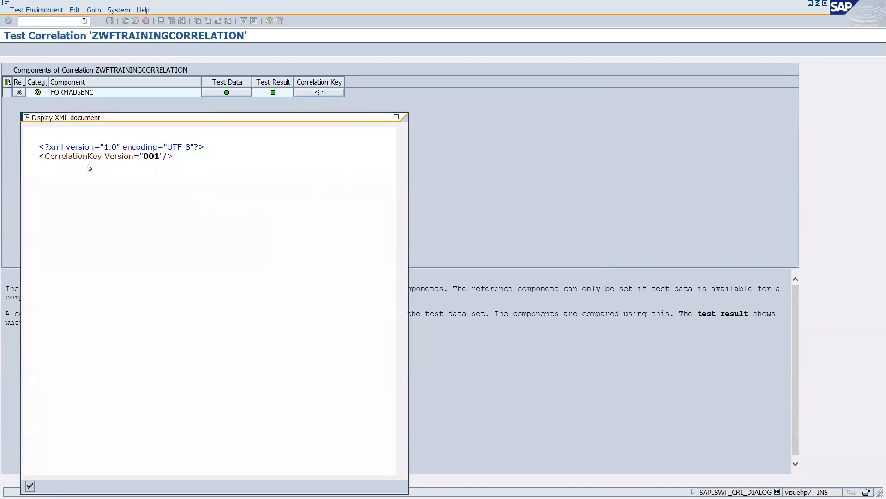
{"action": "left_click_drag", "start_coordinate": [45, 156], "coordinate": [167, 156]}
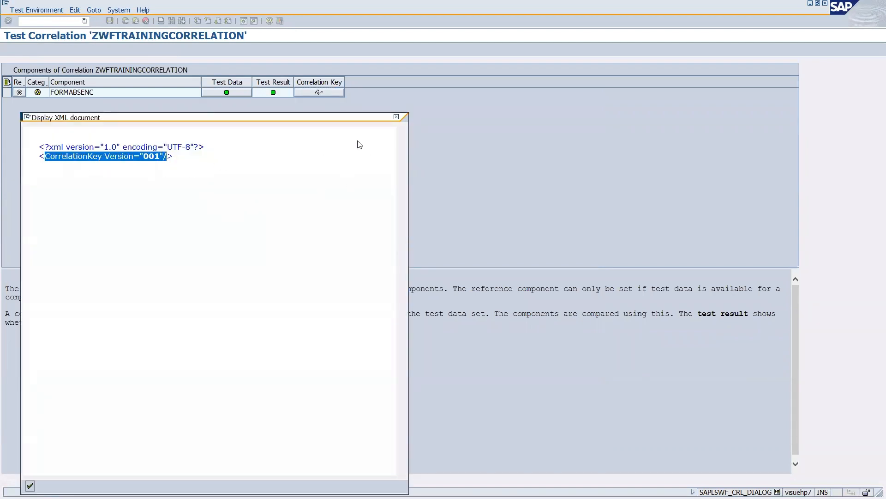
{"action": "left_click", "coordinate": [396, 117]}
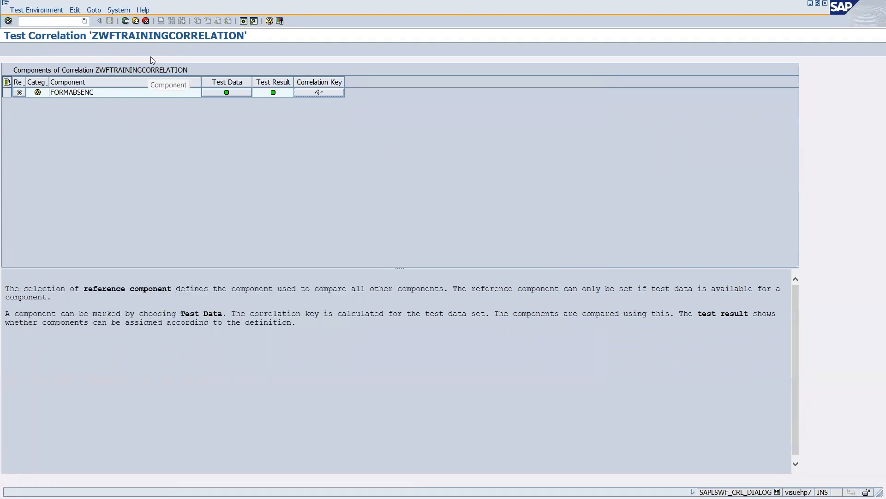
{"action": "left_click", "coordinate": [125, 22]}
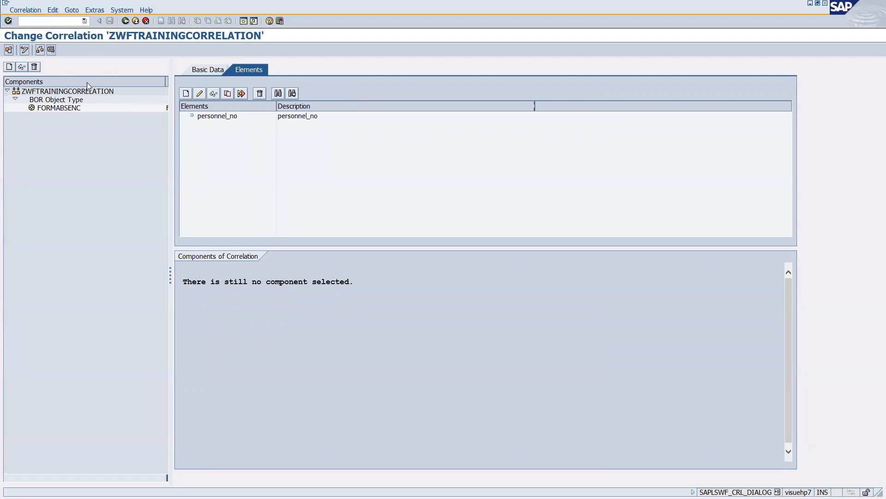
Review the correlation's Basic Data and the FORMABSENC component details in display mode.
{"action": "left_click", "coordinate": [25, 50]}
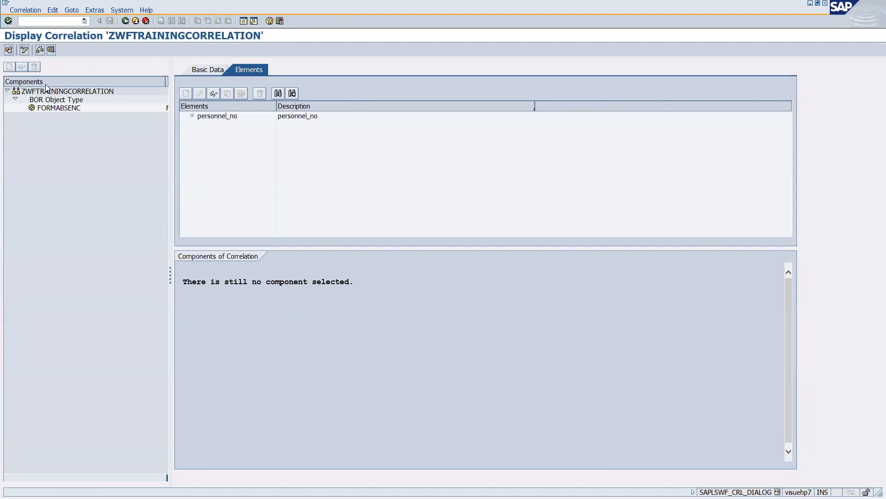
{"action": "left_click", "coordinate": [213, 70]}
{"action": "left_click", "coordinate": [251, 71]}
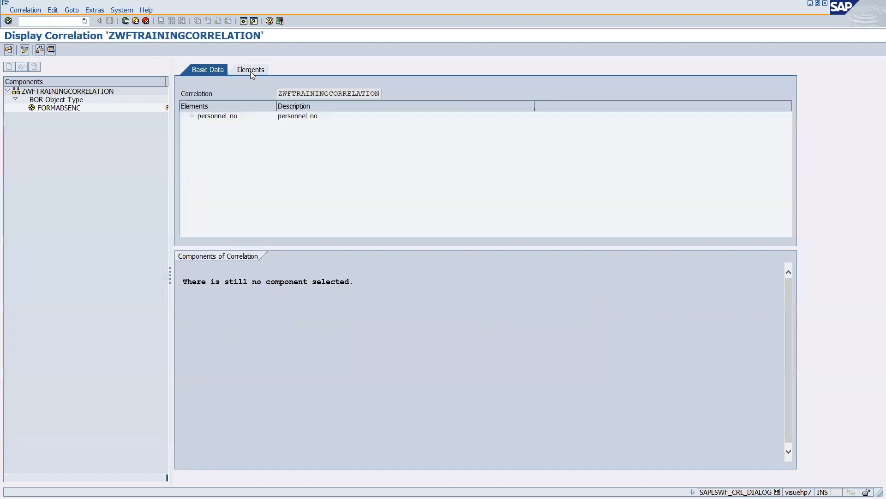
{"action": "left_click", "coordinate": [208, 70]}
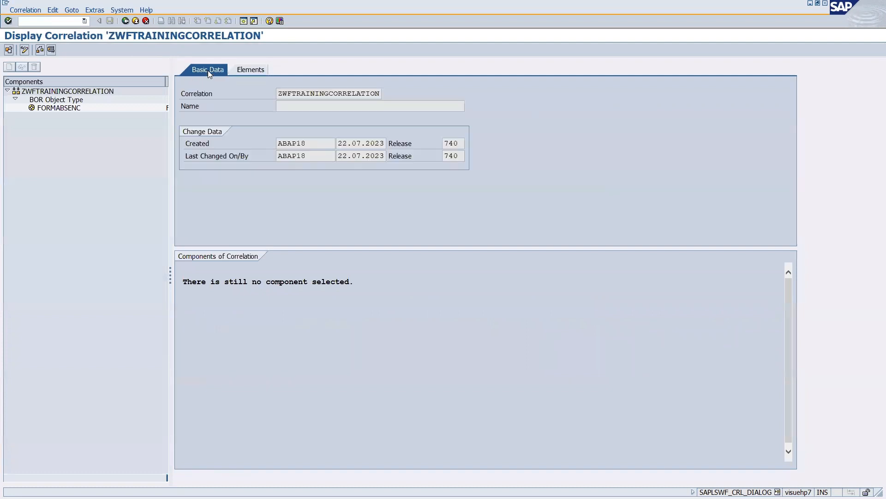
{"action": "double_click", "coordinate": [54, 108]}
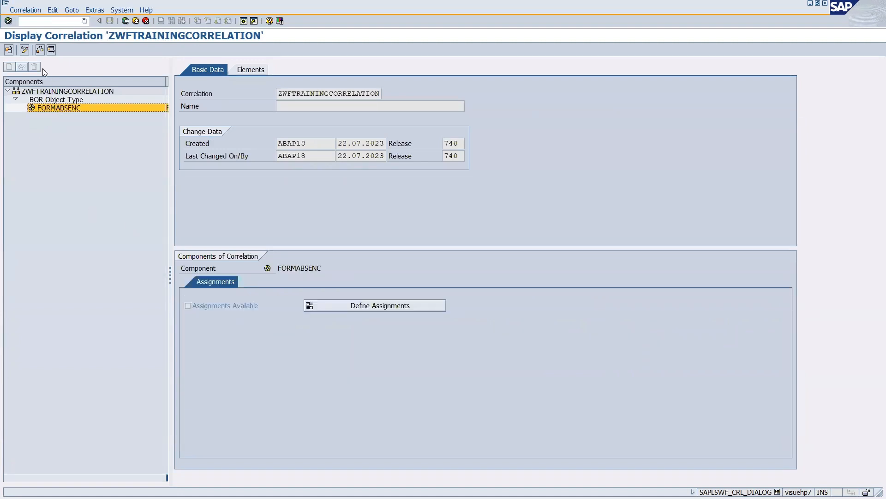
Name the correlation ZWFTRAININGCORRELATION in change mode and open FORMABSENC's assignments.
{"action": "left_click", "coordinate": [22, 51]}
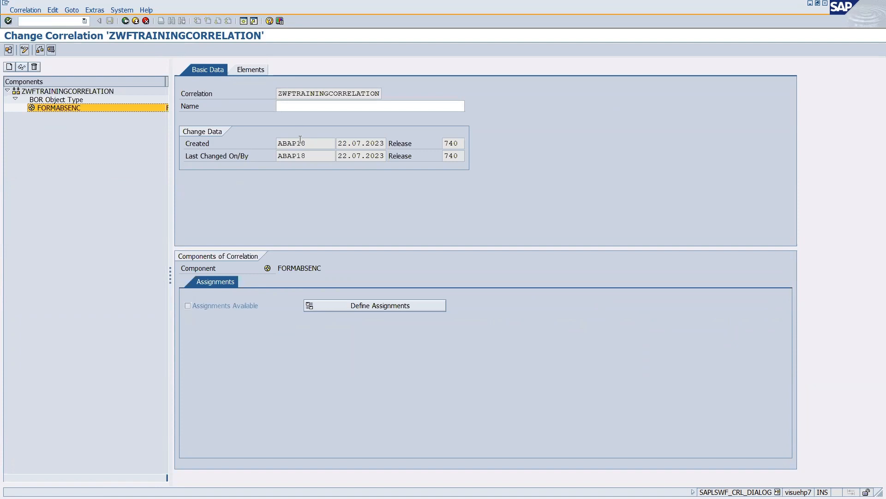
{"action": "left_click", "coordinate": [377, 92]}
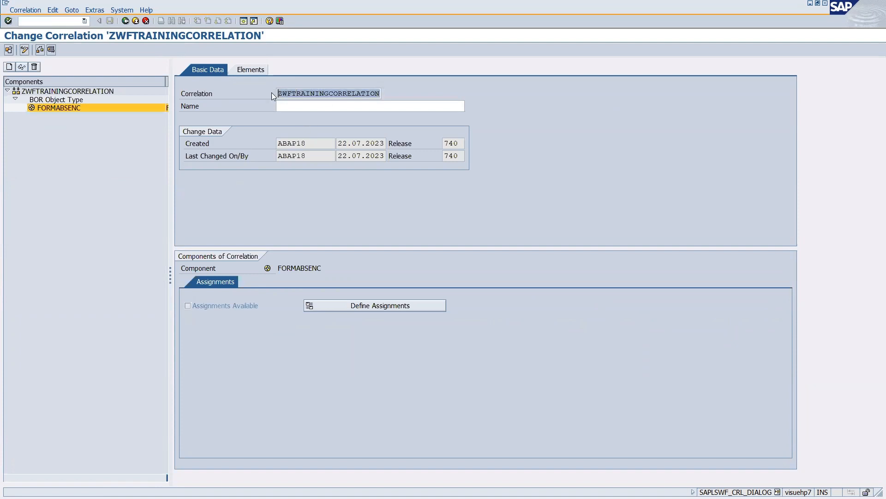
{"action": "left_click", "coordinate": [285, 108]}
{"action": "type", "text": "ZWFTRAININGCORRELATION"}
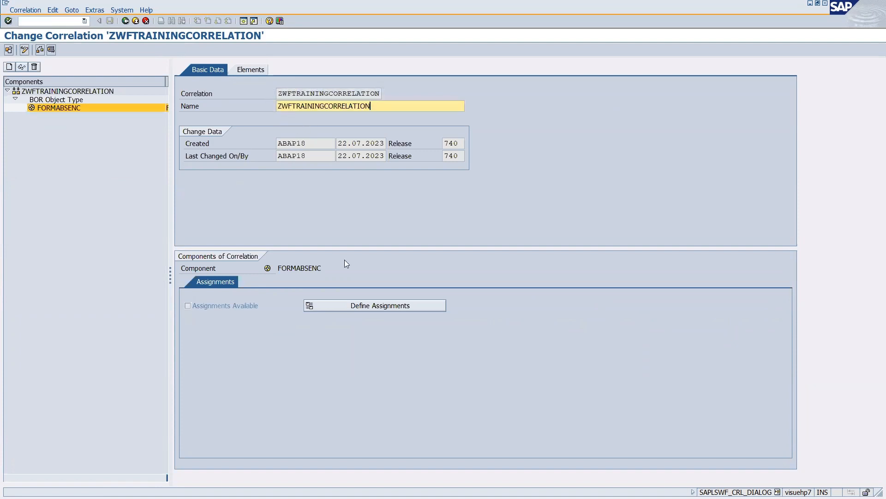
{"action": "left_click", "coordinate": [374, 310]}
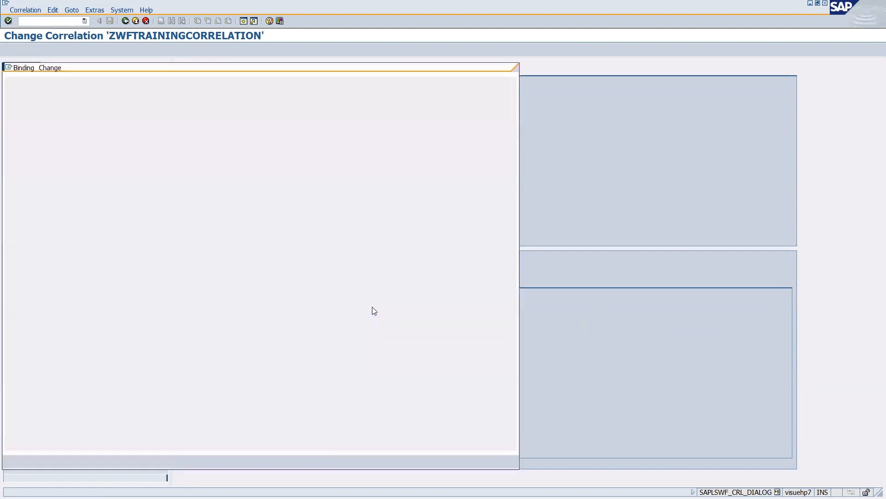
Bind FORMABSENC's Number attribute as source to the personnel_no target.
{"action": "left_click", "coordinate": [47, 110]}
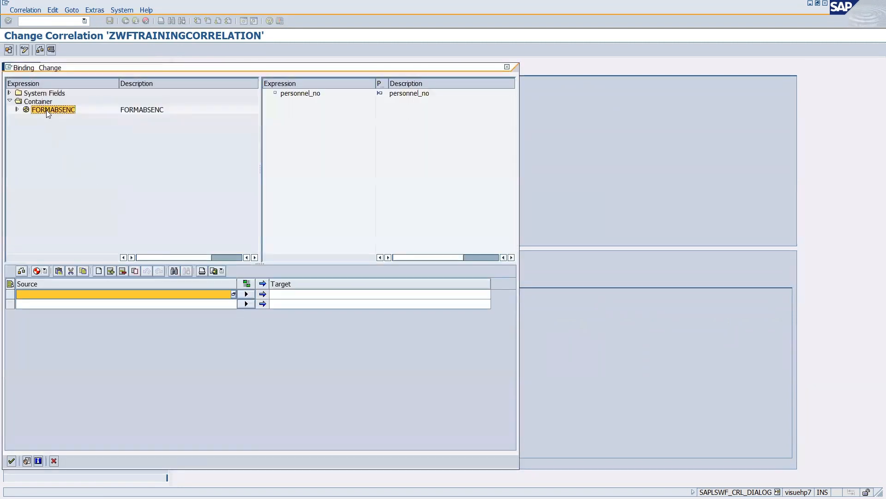
{"action": "left_click", "coordinate": [17, 109]}
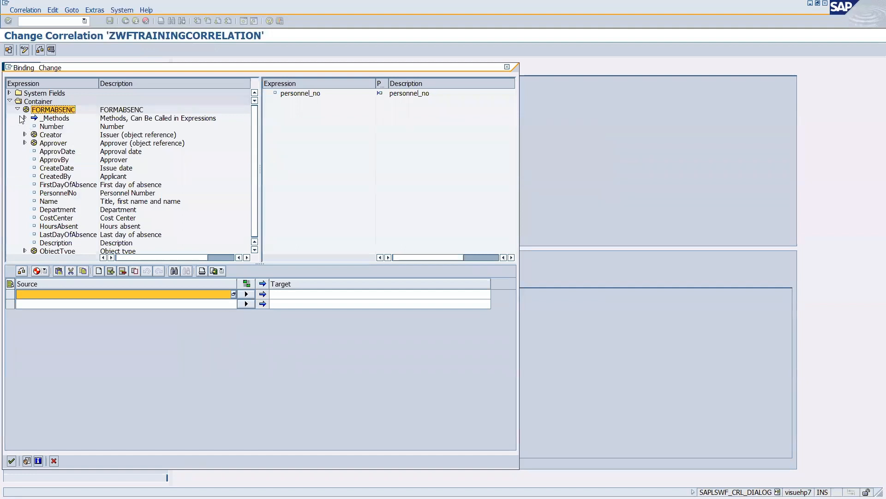
{"action": "scroll", "coordinate": [76, 173], "scroll_direction": "down", "scroll_amount": 1}
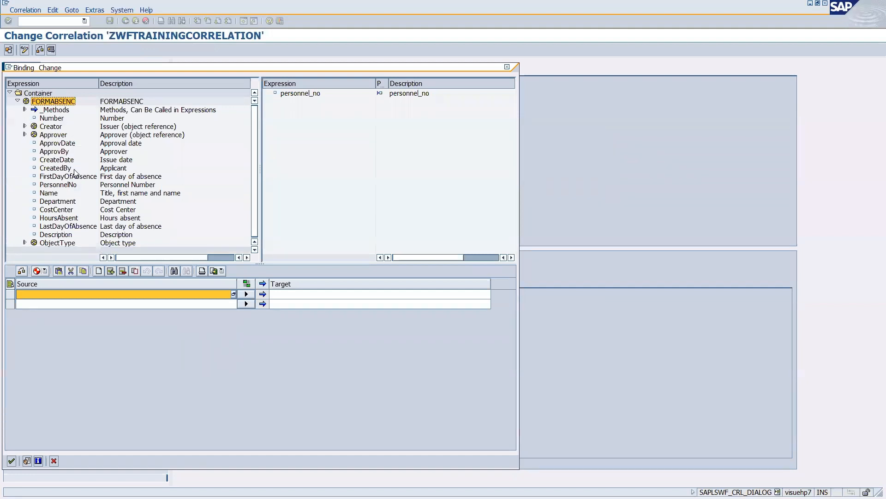
{"action": "left_click", "coordinate": [50, 119]}
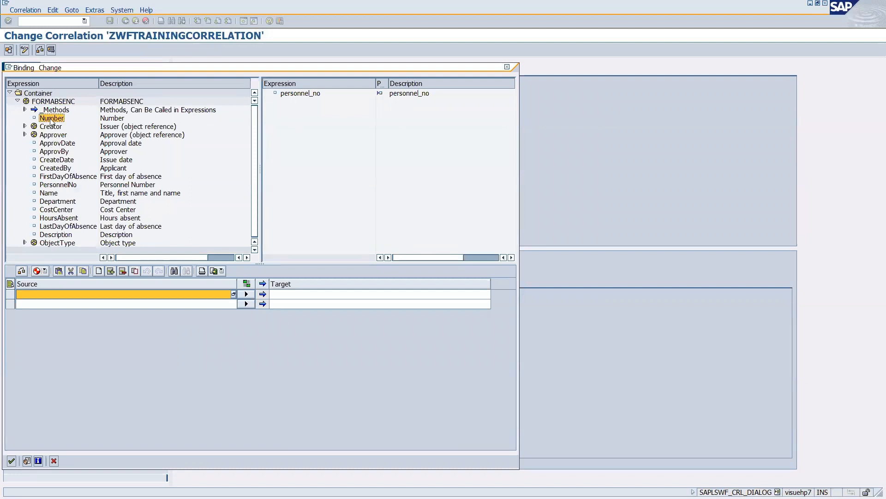
{"action": "left_click_drag", "start_coordinate": [51, 119], "coordinate": [50, 295]}
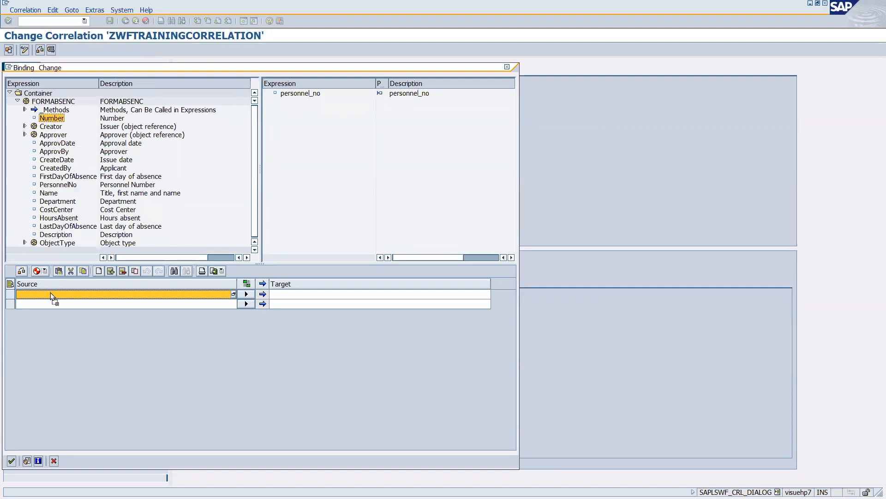
{"action": "left_click_drag", "start_coordinate": [51, 294], "coordinate": [50, 292]}
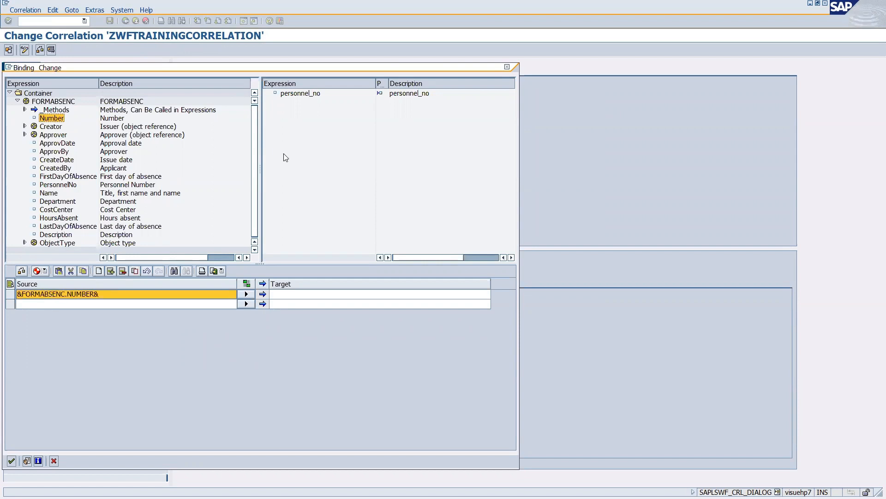
{"action": "left_click_drag", "start_coordinate": [295, 95], "coordinate": [292, 298]}
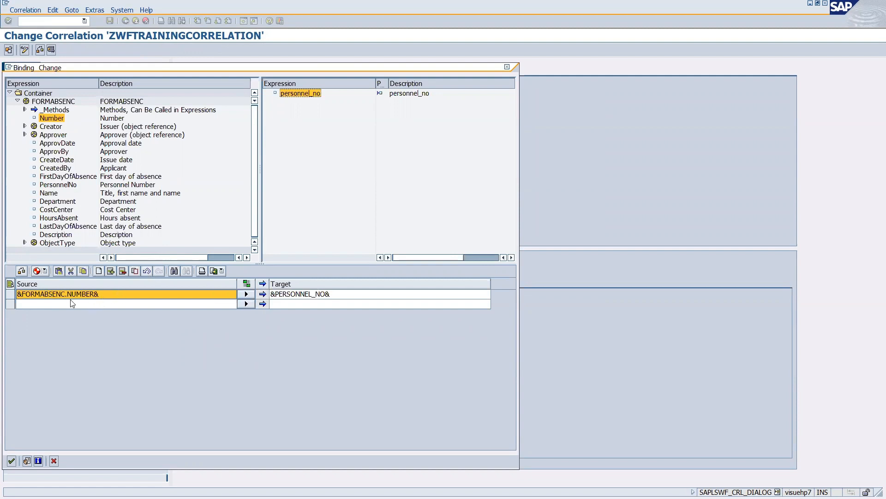
Replace the source with FORMABSENC.PersonnelNo bound to PERSONNEL_NO and confirm the binding.
{"action": "left_click", "coordinate": [54, 185]}
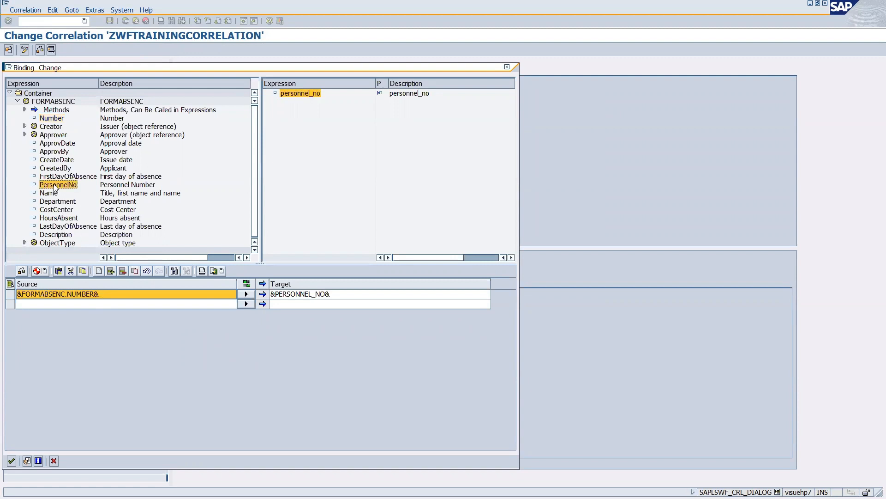
{"action": "left_click_drag", "start_coordinate": [54, 185], "coordinate": [65, 294]}
{"action": "left_click", "coordinate": [345, 294]}
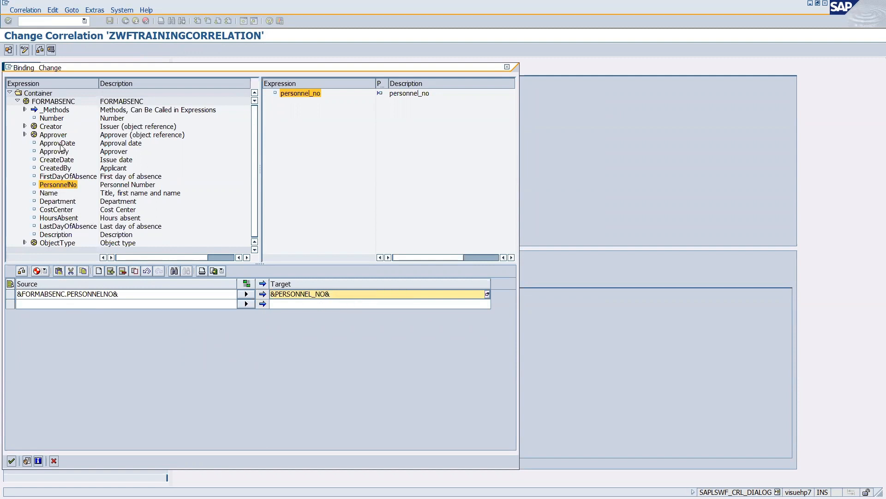
{"action": "left_click", "coordinate": [50, 119]}
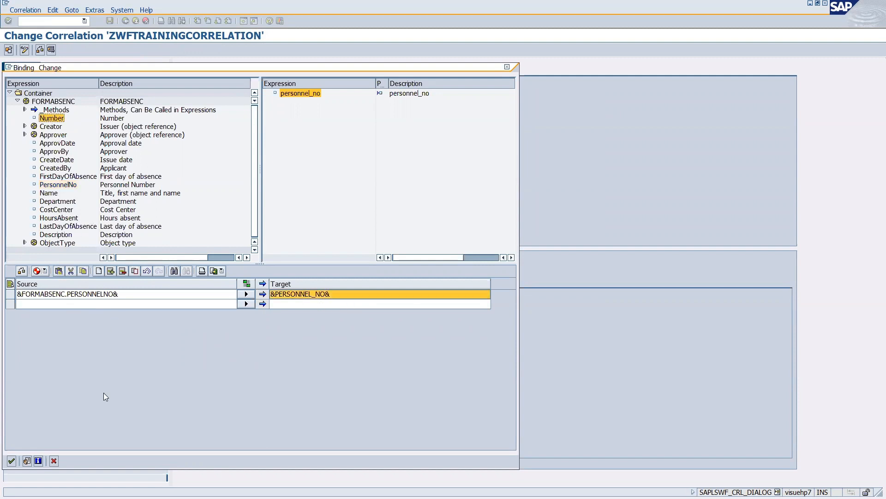
{"action": "left_click", "coordinate": [10, 461]}
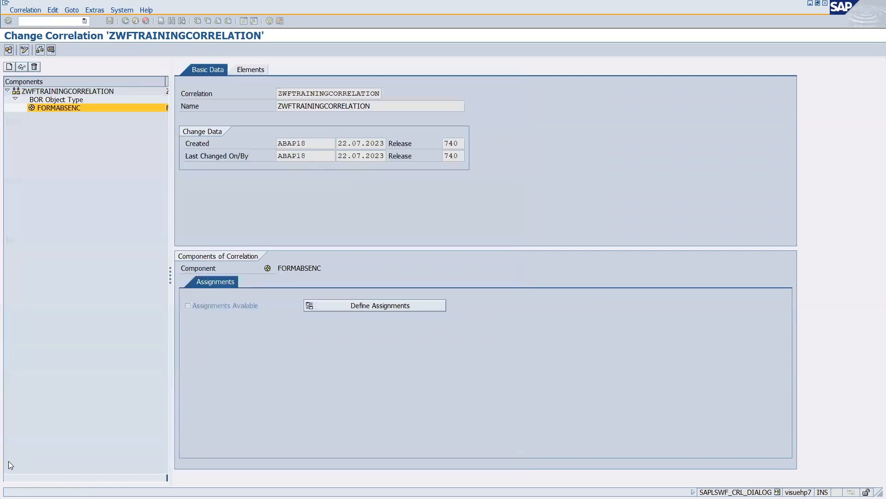
Save the correlation, start its test, and begin entering FORMABSENC test data.
{"action": "left_click", "coordinate": [111, 22]}
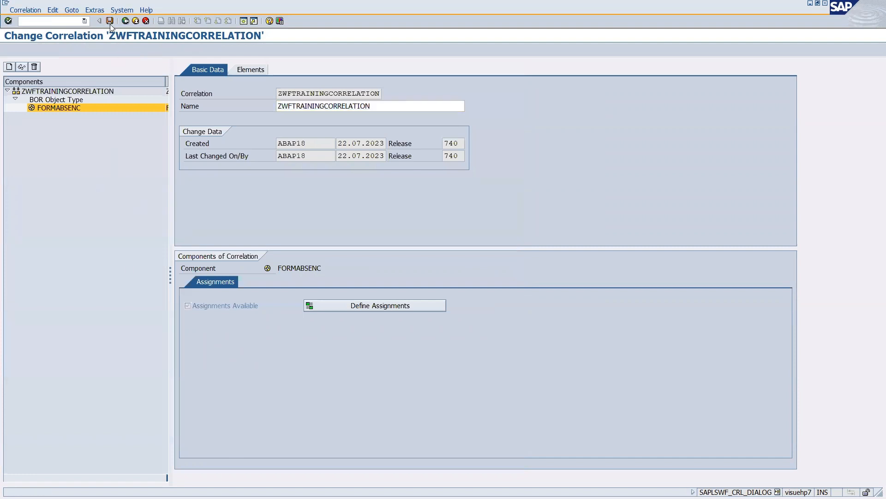
{"action": "left_click", "coordinate": [51, 50]}
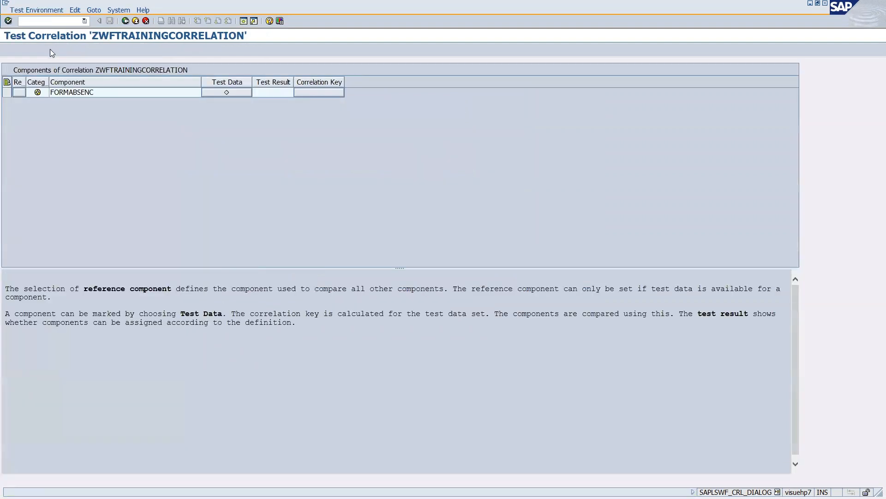
{"action": "left_click", "coordinate": [236, 94]}
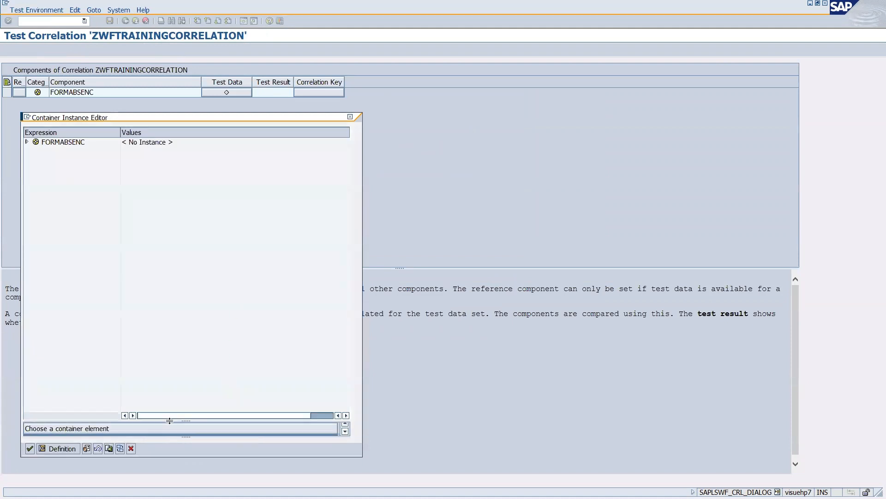
Choose form 1020 as FORMABSENC's test object key and confirm the test data.
{"action": "left_click_drag", "start_coordinate": [169, 420], "coordinate": [166, 395]}
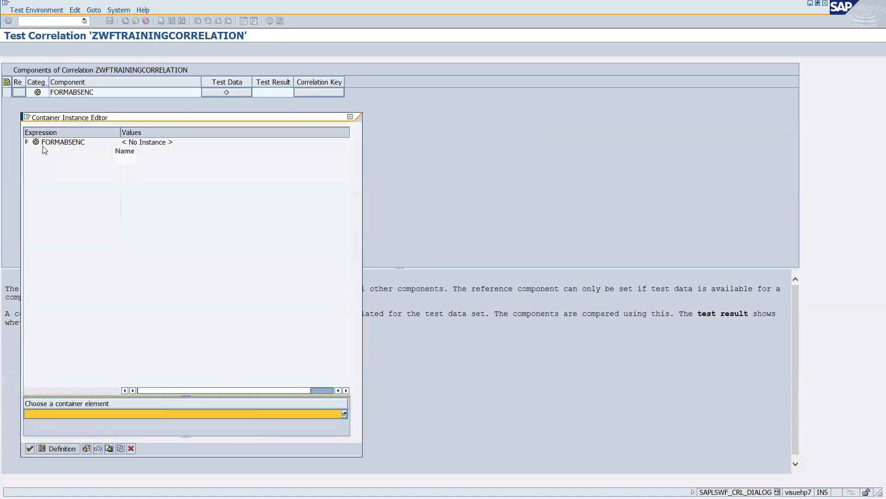
{"action": "left_click", "coordinate": [28, 142]}
{"action": "left_click", "coordinate": [70, 152]}
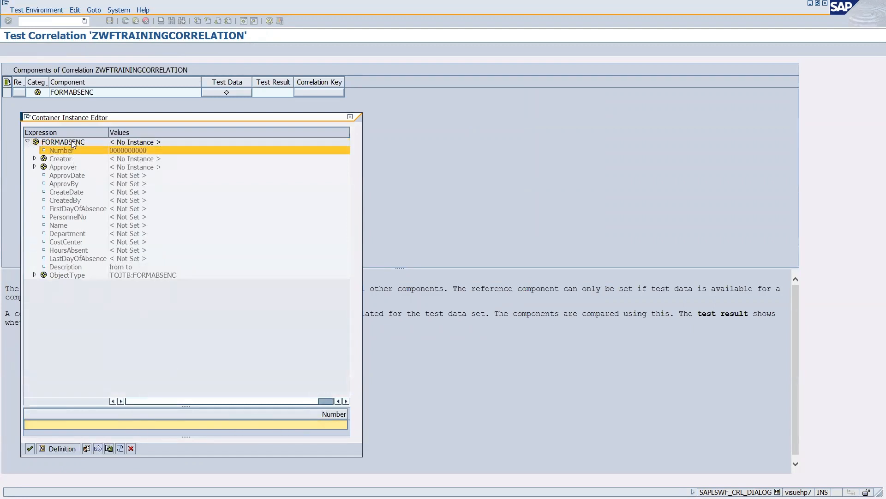
{"action": "left_click", "coordinate": [73, 143]}
{"action": "left_click", "coordinate": [99, 425]}
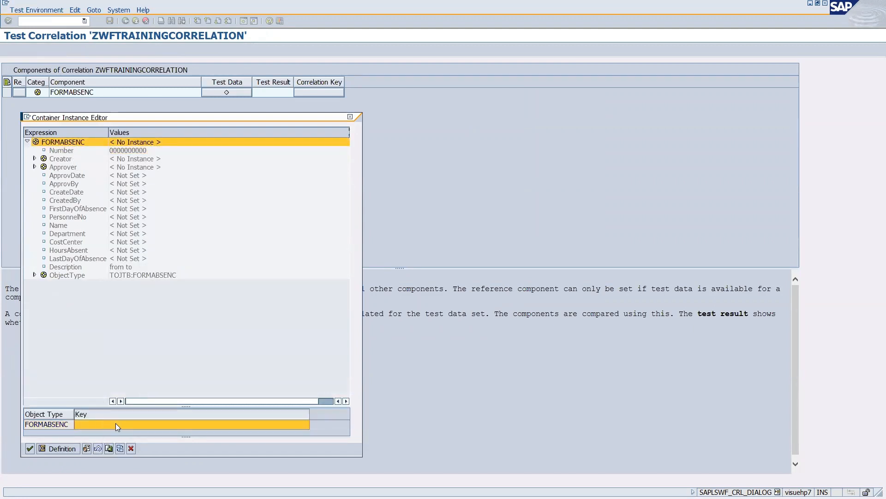
{"action": "left_click", "coordinate": [306, 424]}
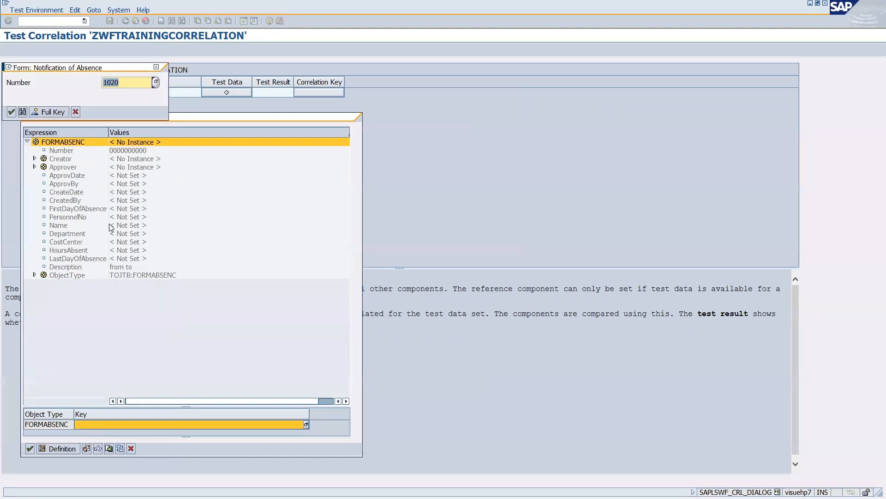
{"action": "left_click", "coordinate": [12, 113]}
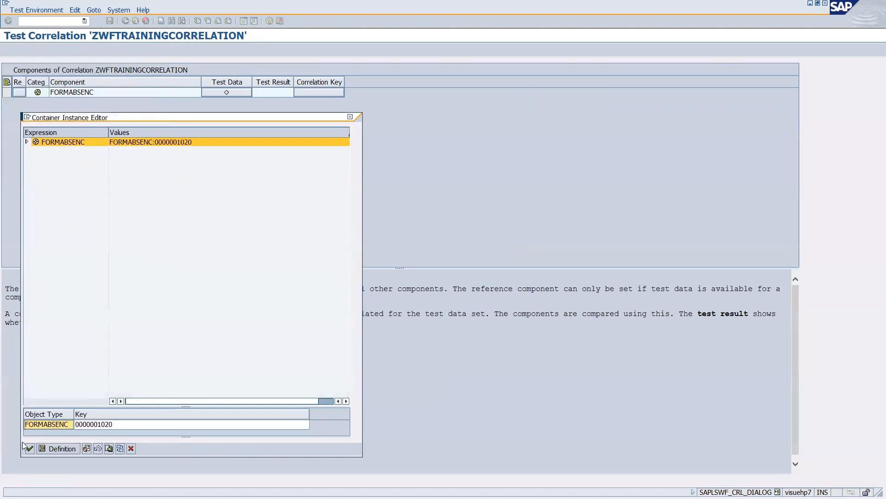
{"action": "left_click", "coordinate": [29, 449]}
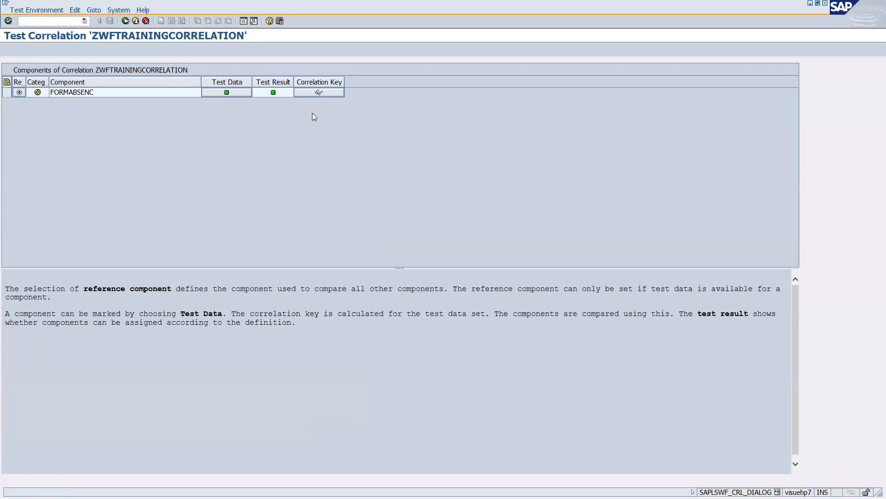
{"action": "left_click", "coordinate": [317, 93]}
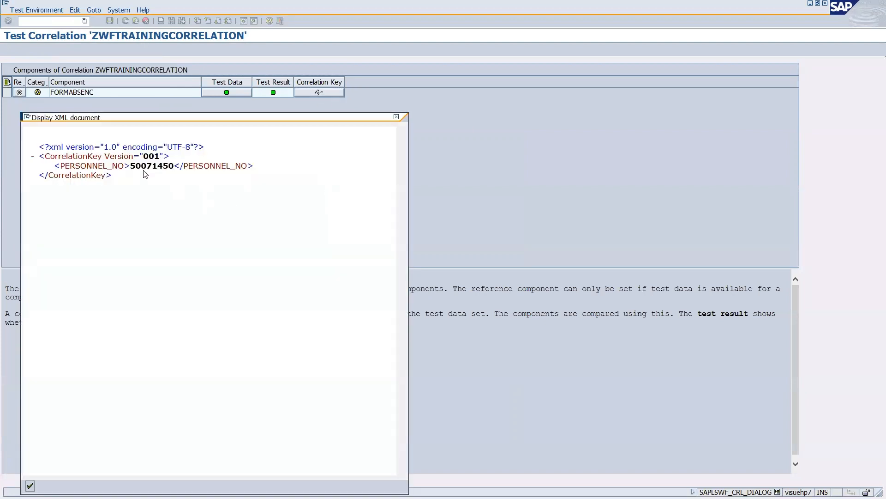
{"action": "left_click_drag", "start_coordinate": [132, 166], "coordinate": [172, 168]}
{"action": "key", "text": "alt+Tab"}
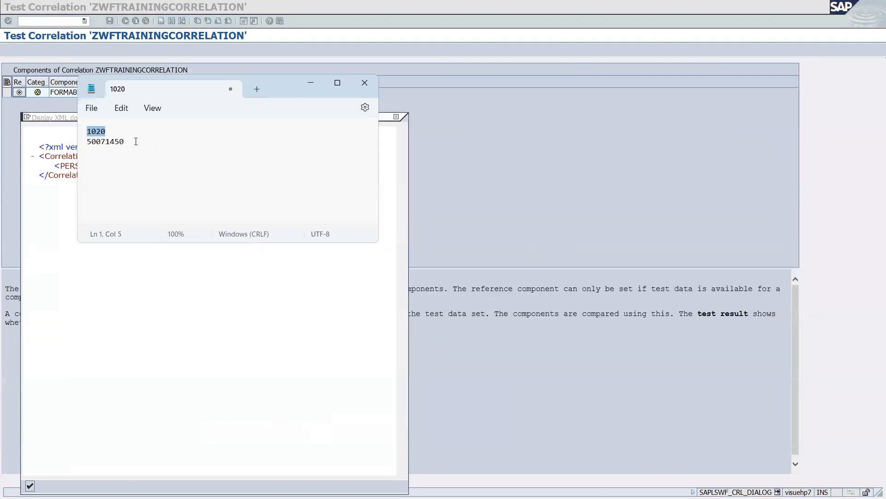
{"action": "left_click_drag", "start_coordinate": [136, 141], "coordinate": [85, 133]}
{"action": "key", "text": "alt+Tab"}
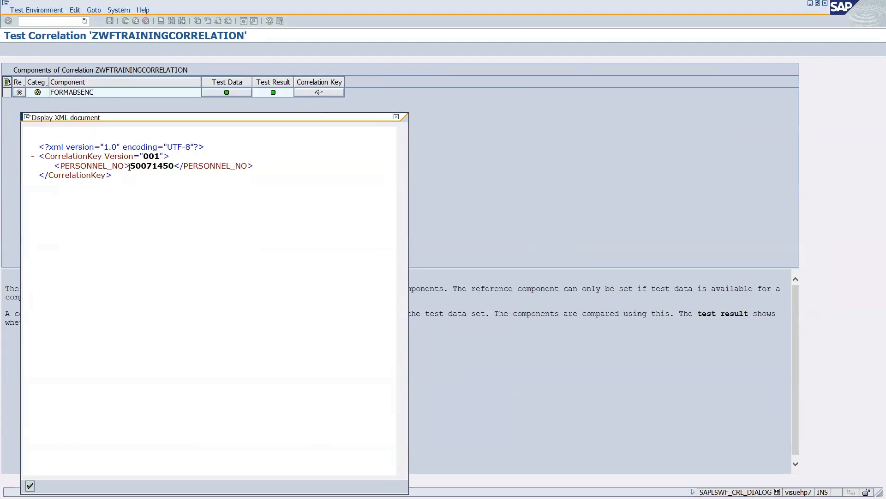
{"action": "left_click_drag", "start_coordinate": [129, 167], "coordinate": [165, 169]}
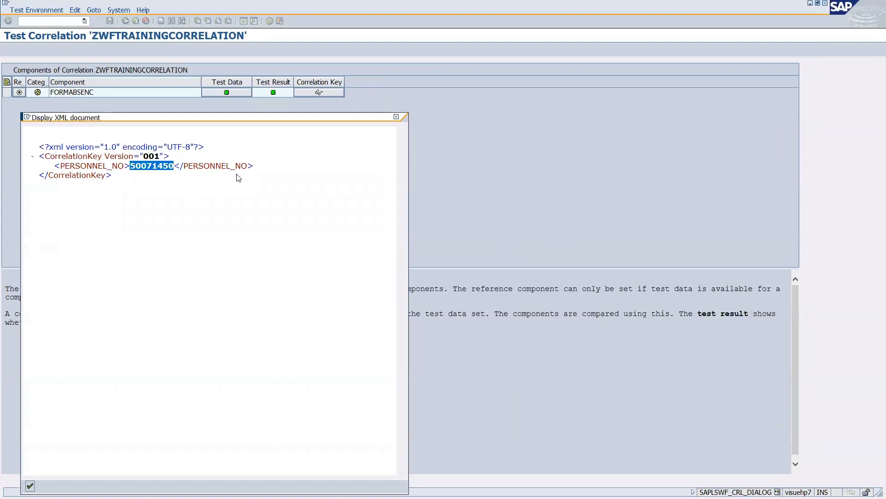
{"action": "left_click", "coordinate": [397, 117]}
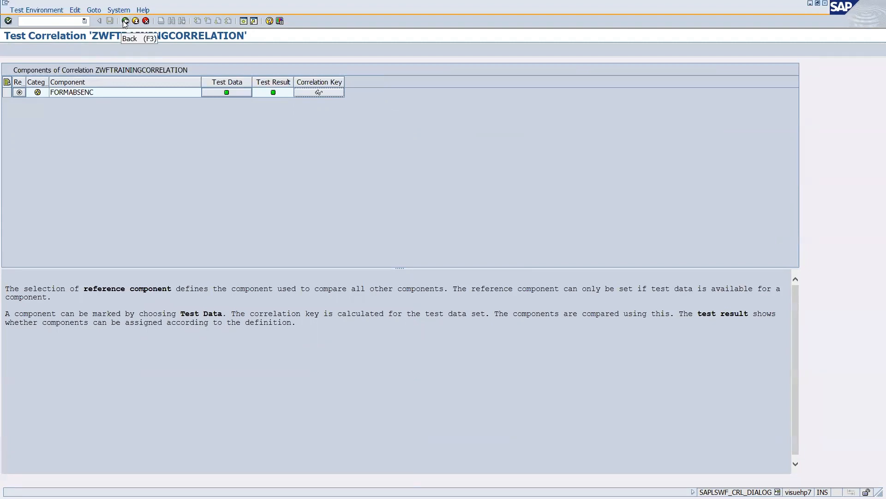
{"action": "left_click", "coordinate": [321, 93]}
{"action": "double_click", "coordinate": [160, 167]}
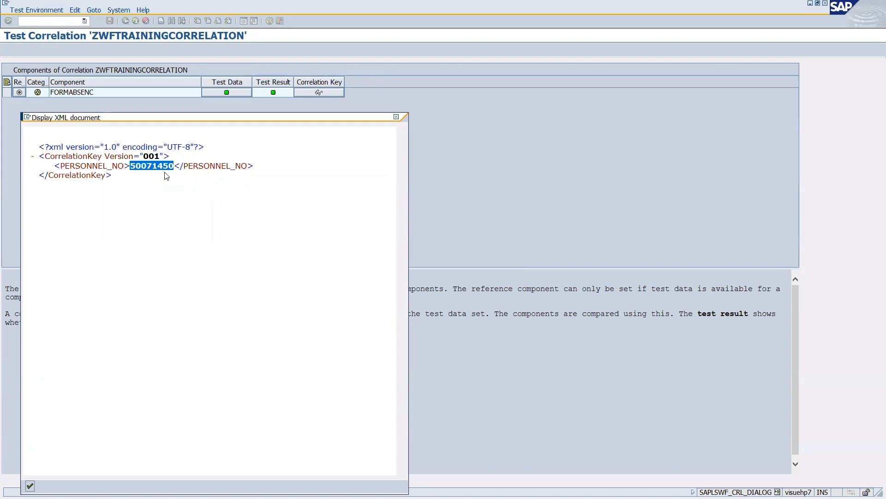
{"action": "left_click", "coordinate": [172, 165]}
{"action": "left_click_drag", "start_coordinate": [173, 165], "coordinate": [124, 166]}
{"action": "left_click_drag", "start_coordinate": [130, 166], "coordinate": [177, 166]}
{"action": "left_click", "coordinate": [396, 117]}
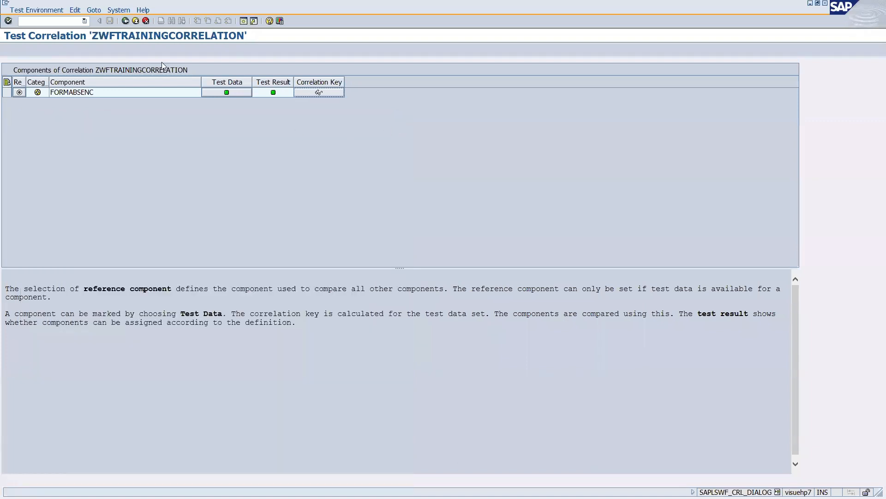
Copy the correlation name ZWFTRAININGCORRELATION from the Notepad notes.
{"action": "left_click", "coordinate": [125, 21]}
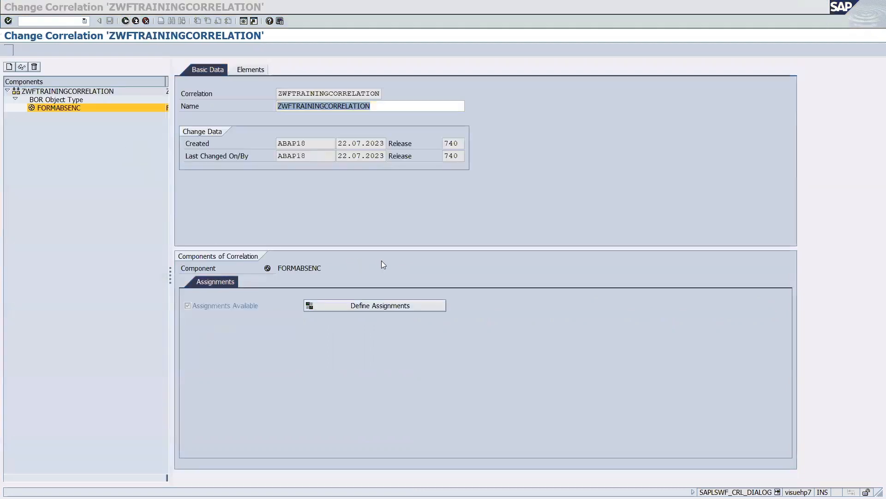
{"action": "key", "text": "alt+Tab"}
{"action": "key", "text": "alt+Tab"}
{"action": "key", "text": "alt+Tab"}
{"action": "key", "text": "alt+Tab"}
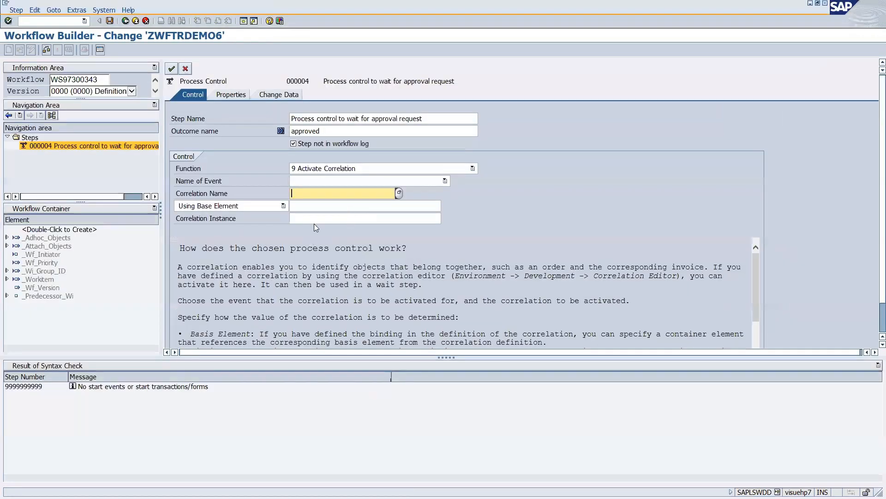
{"action": "left_click", "coordinate": [317, 181]}
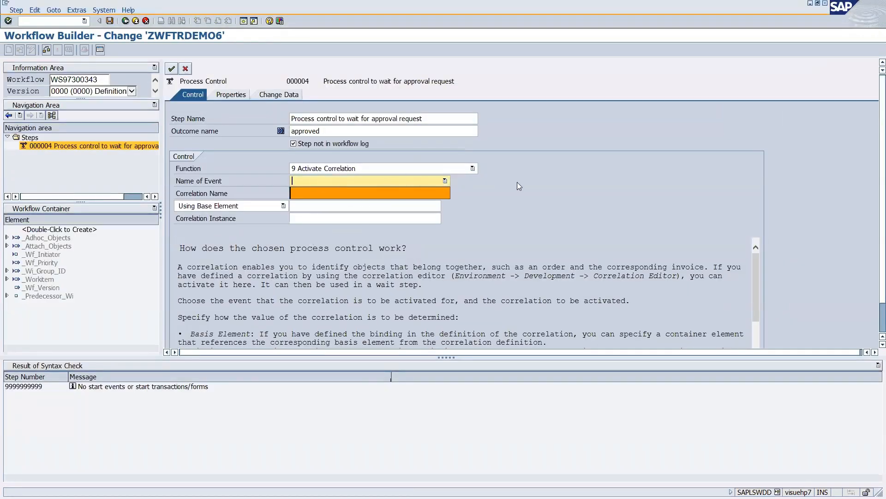
{"action": "left_click", "coordinate": [316, 194]}
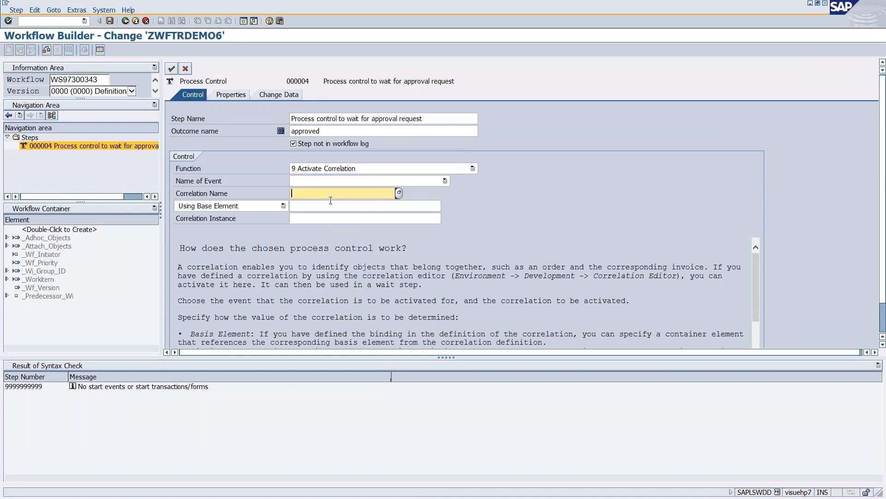
{"action": "key", "text": "alt+Tab"}
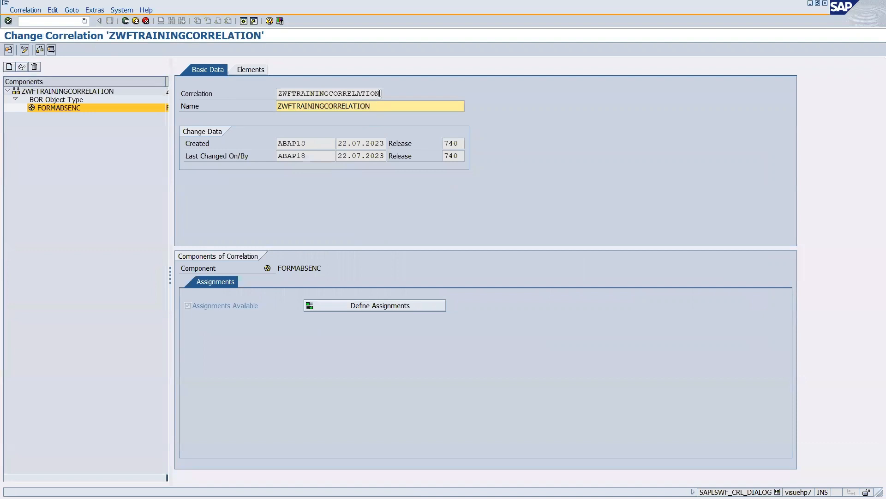
{"action": "key", "text": "Return"}
{"action": "key", "text": "alt+Tab"}
{"action": "key", "text": "alt+Tab"}
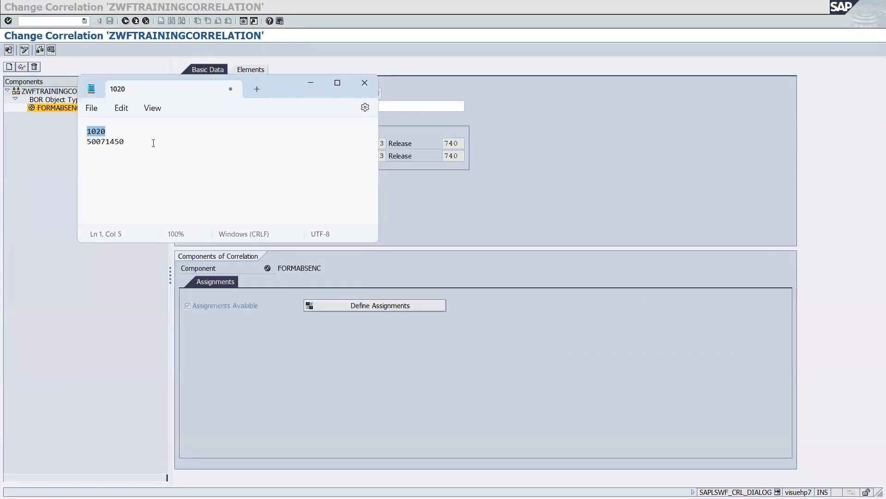
{"action": "left_click", "coordinate": [145, 141]}
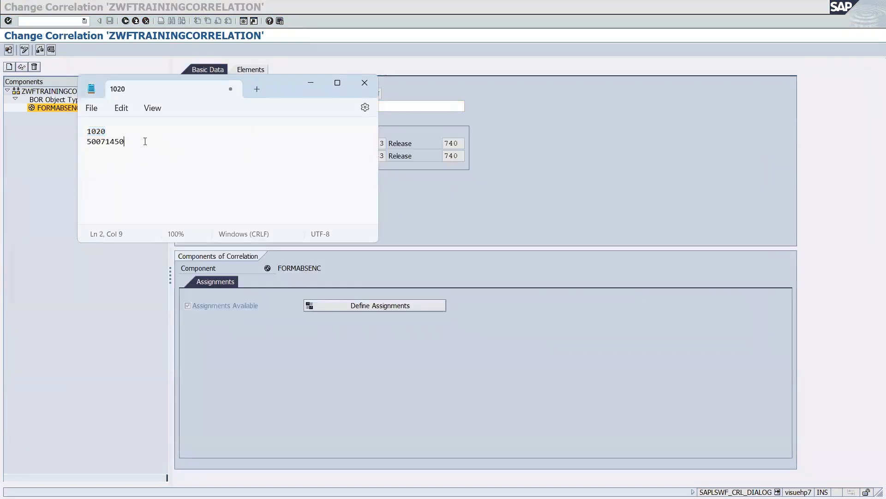
{"action": "type", "text": "ZWFTRAININGCORRELATION"}
{"action": "left_click", "coordinate": [454, 213]}
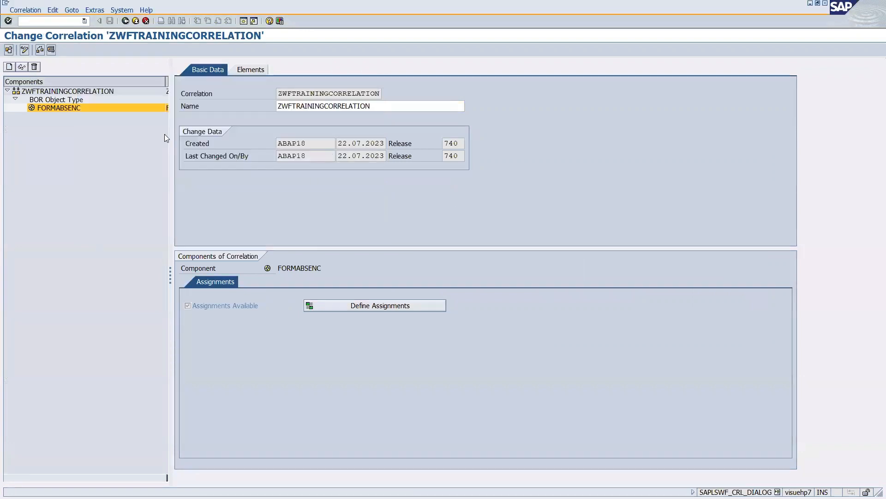
{"action": "key", "text": "alt+Tab"}
{"action": "key", "text": "alt+Tab"}
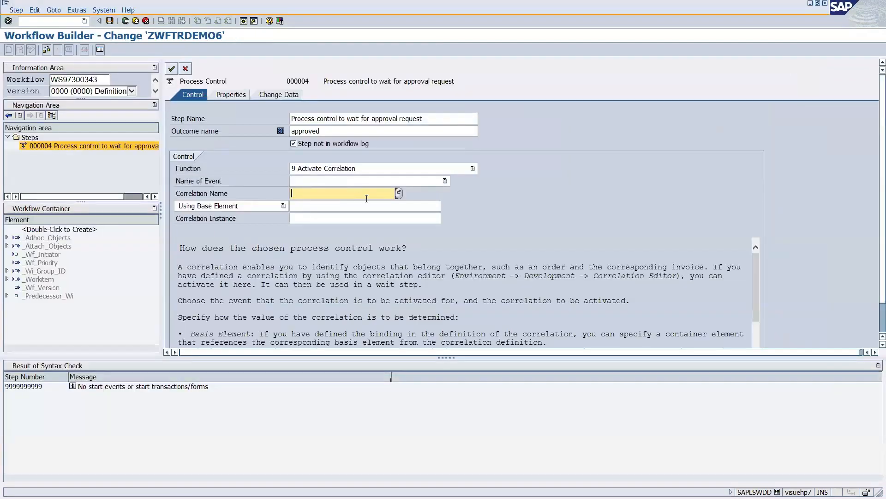
Paste ZWFTRAININGCORRELATION into the step's Correlation Name and confirm it.
{"action": "type", "text": "ZWFTRAININGCORRELATION"}
{"action": "left_click", "coordinate": [326, 181]}
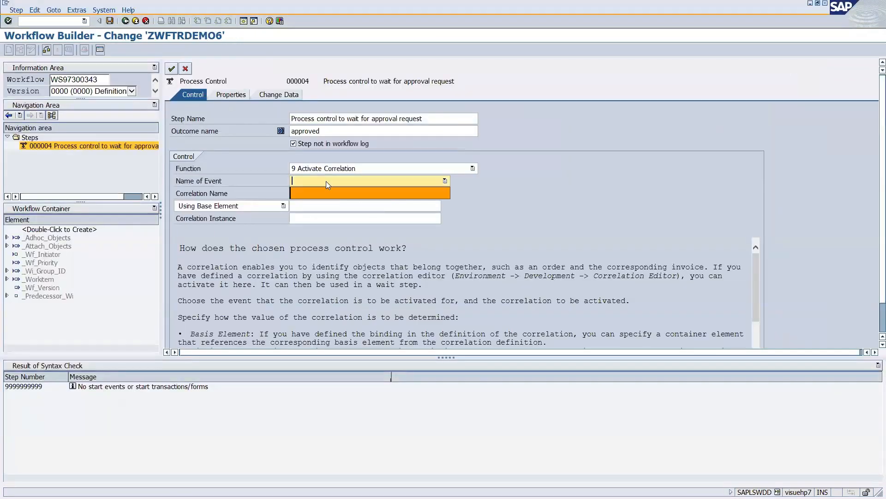
{"action": "left_click", "coordinate": [350, 193]}
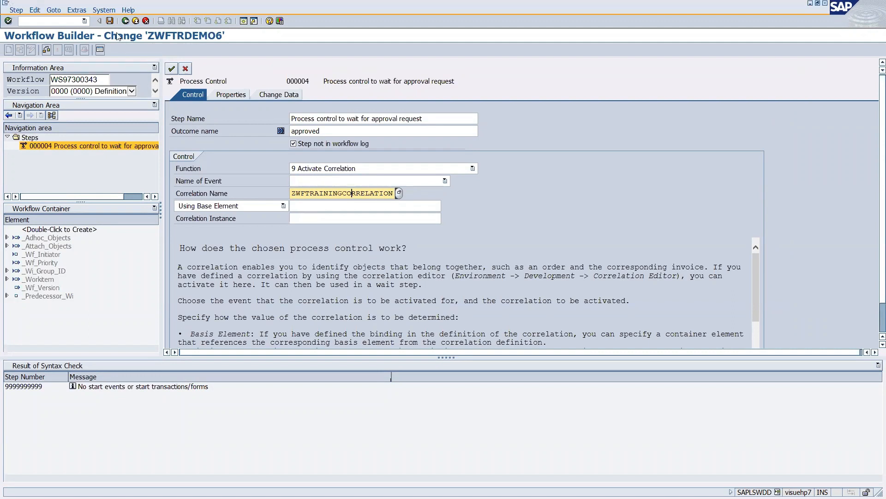
{"action": "key", "text": "Return"}
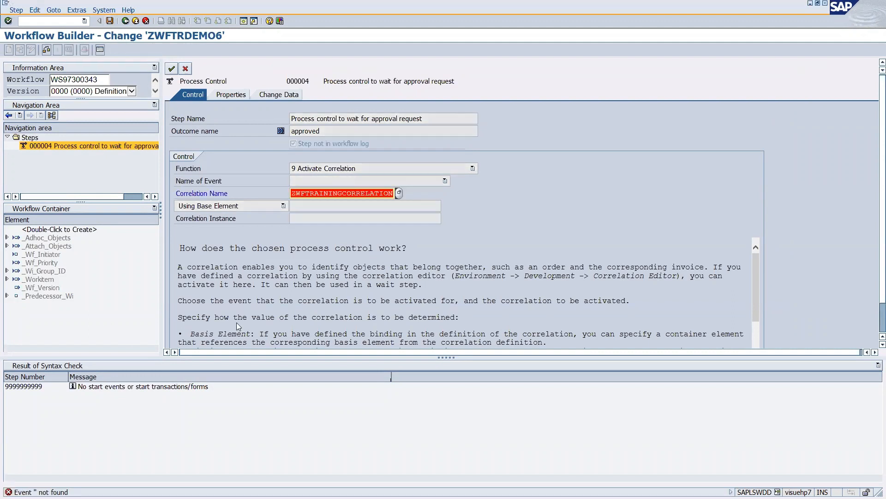
Clear the rejected correlation name after the 'Event not found' error.
{"action": "left_click", "coordinate": [375, 170]}
{"action": "left_click", "coordinate": [315, 184]}
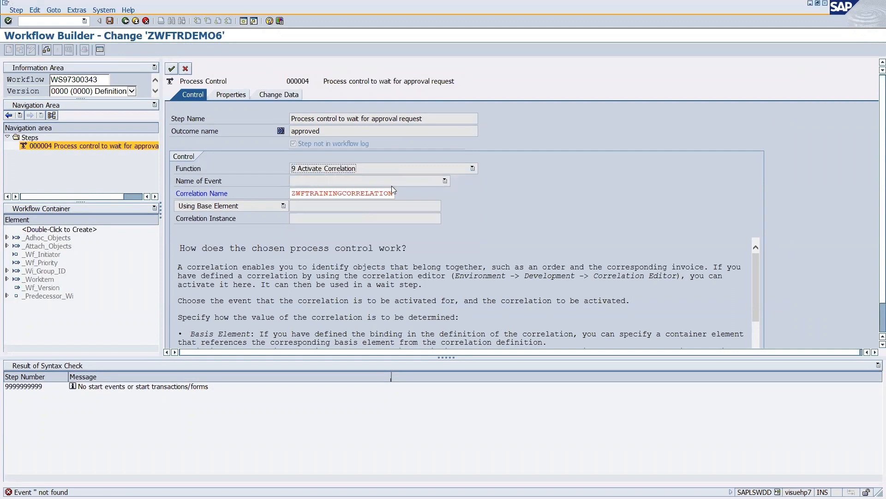
{"action": "left_click_drag", "start_coordinate": [292, 193], "coordinate": [443, 185]}
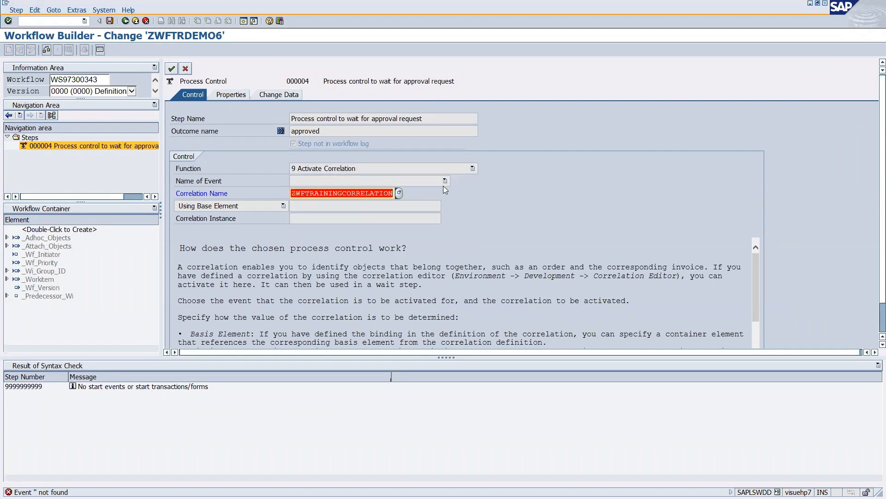
{"action": "key", "text": "BackSpace"}
{"action": "key", "text": "Return"}
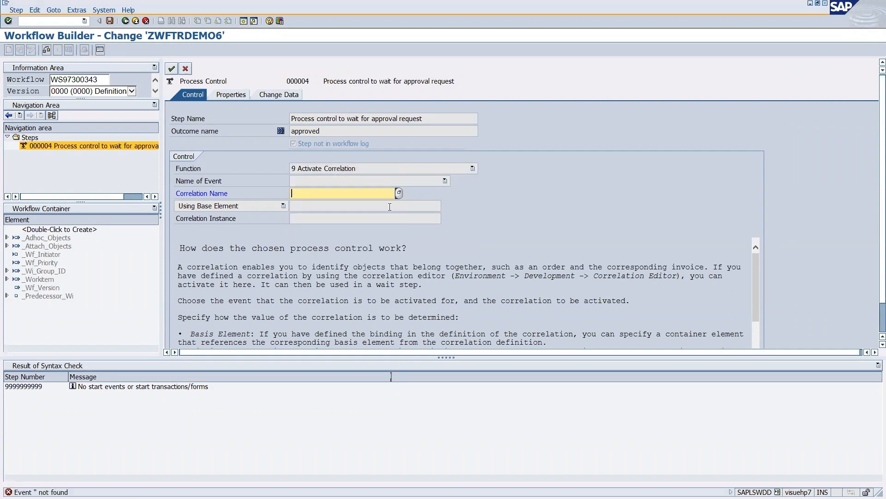
Discard the step's unsaved changes and show Basic Data's version-dependent Events settings.
{"action": "left_click", "coordinate": [186, 69]}
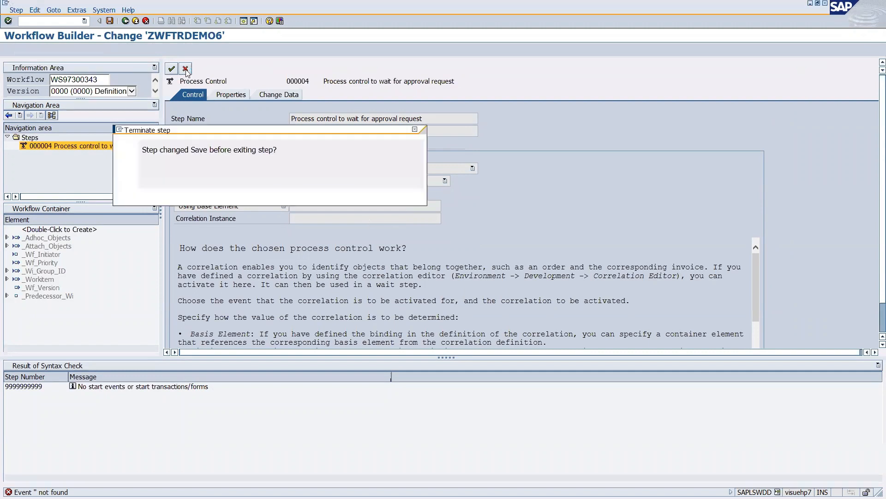
{"action": "left_click", "coordinate": [253, 194]}
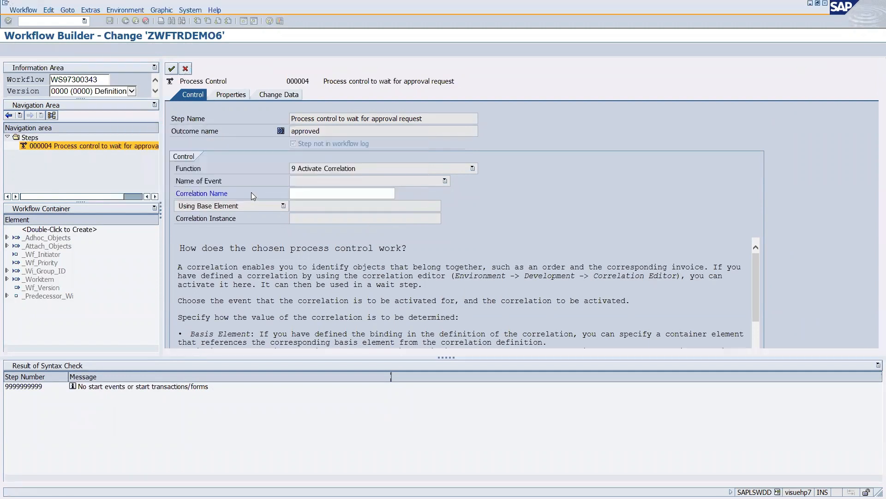
{"action": "left_click", "coordinate": [274, 120]}
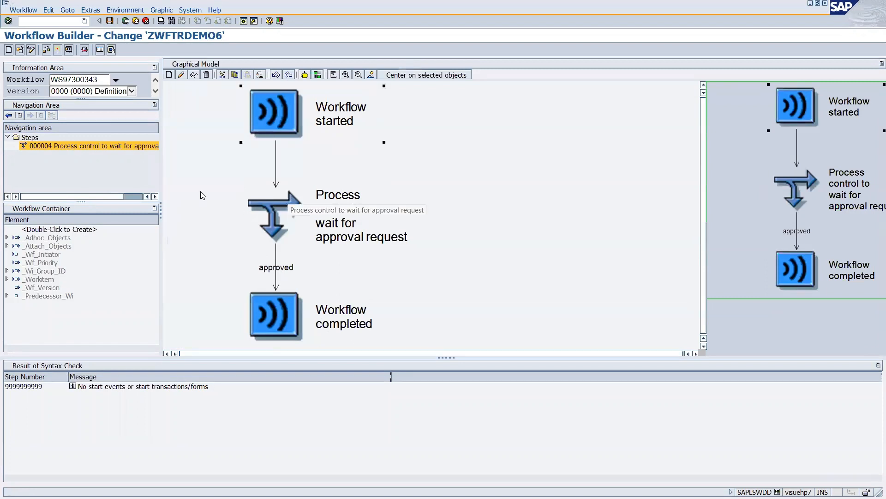
{"action": "left_click", "coordinate": [84, 49]}
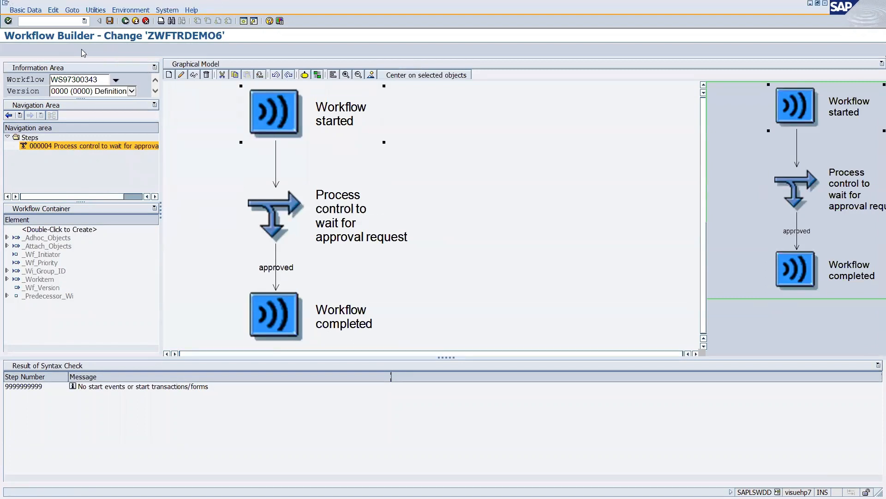
{"action": "left_click", "coordinate": [337, 71]}
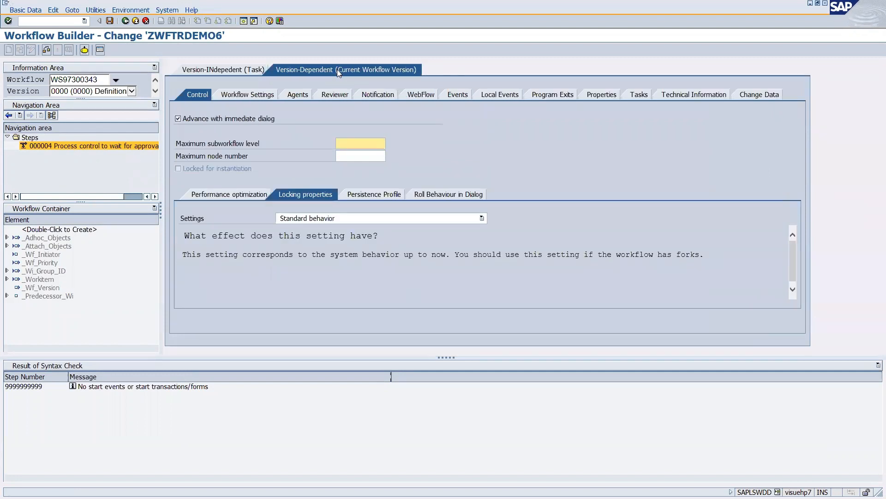
{"action": "left_click", "coordinate": [454, 94]}
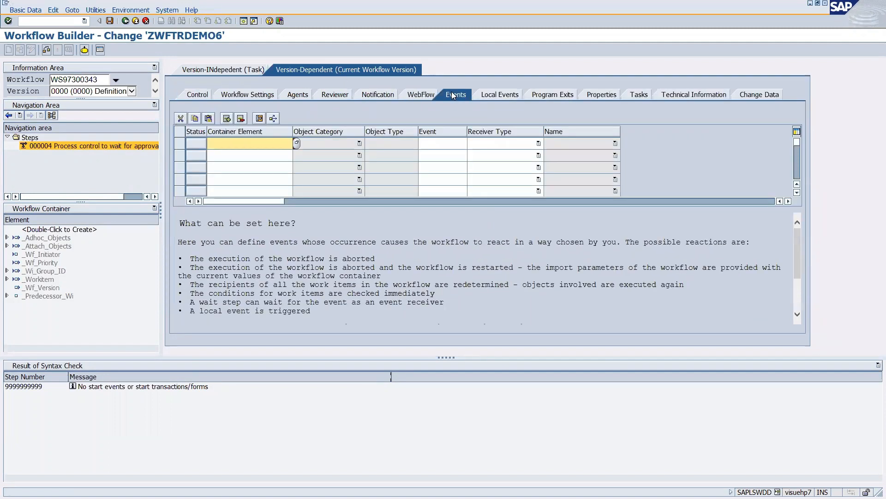
Add event Absence waiting by correlation for BOR type FORMABSENC, event APPROVED.
{"action": "double_click", "coordinate": [196, 143]}
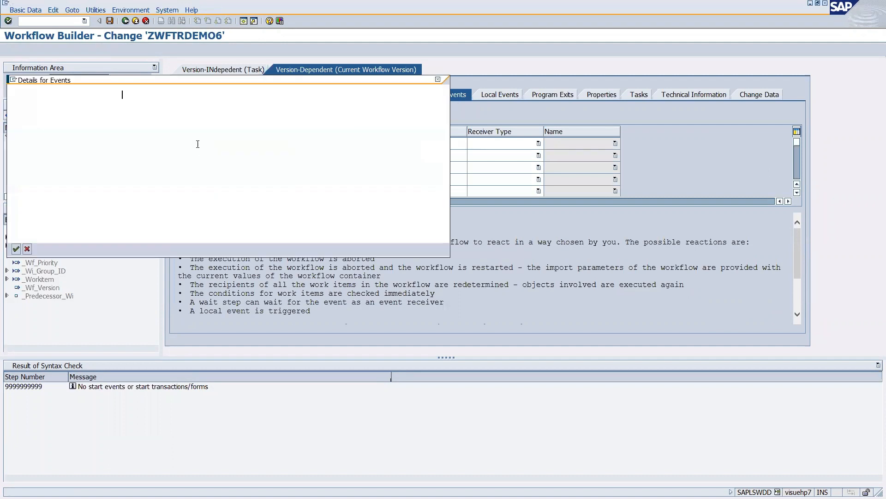
{"action": "type", "text": "A"}
{"action": "left_click", "coordinate": [141, 104]}
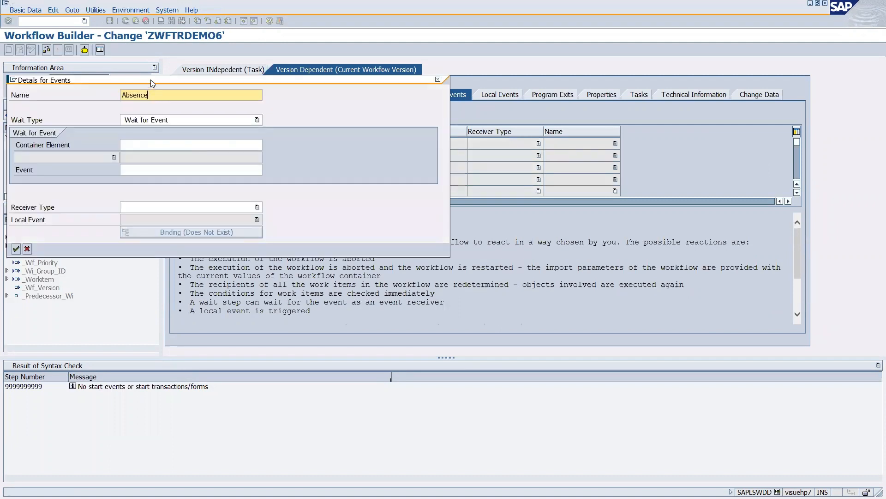
{"action": "left_click_drag", "start_coordinate": [157, 80], "coordinate": [302, 83]}
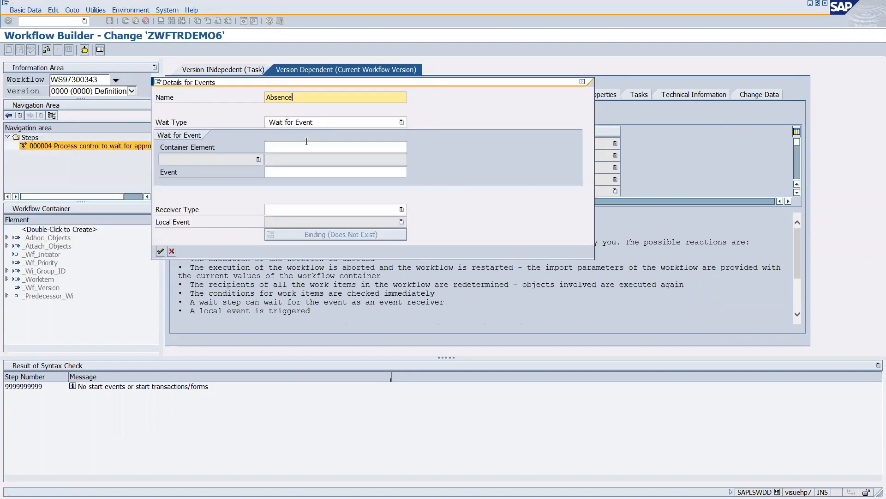
{"action": "left_click", "coordinate": [319, 123]}
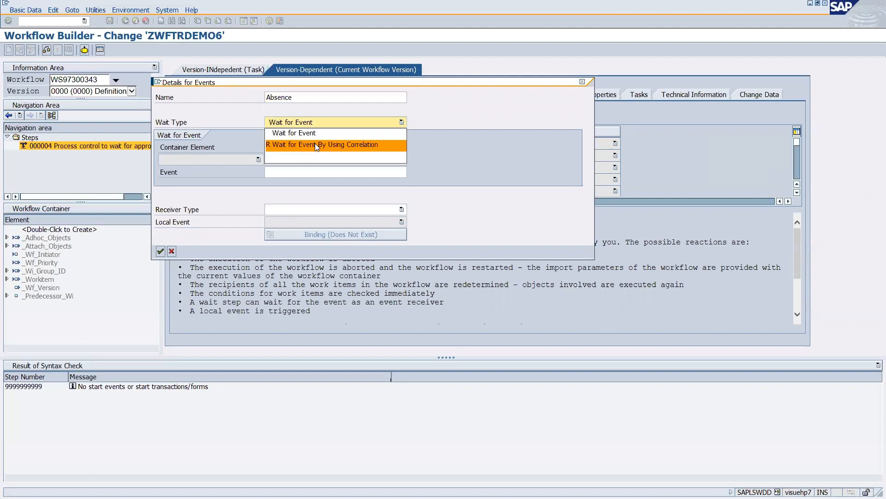
{"action": "left_click", "coordinate": [315, 145]}
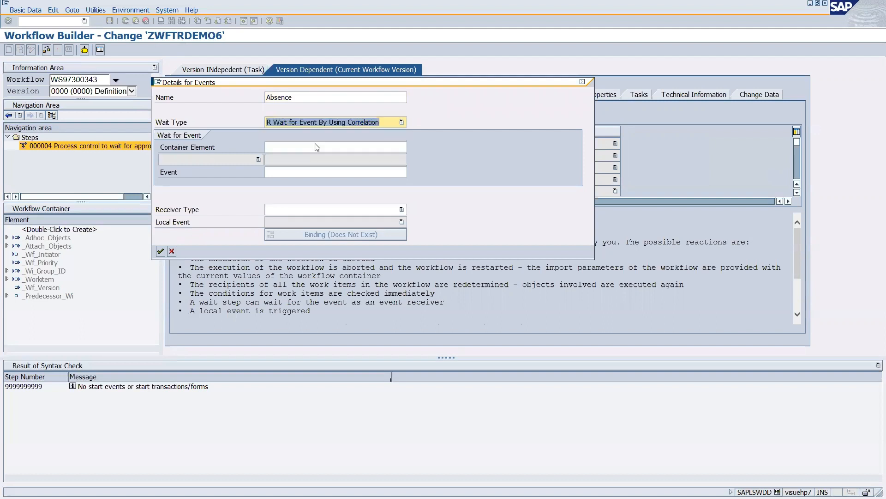
{"action": "left_click", "coordinate": [258, 147]}
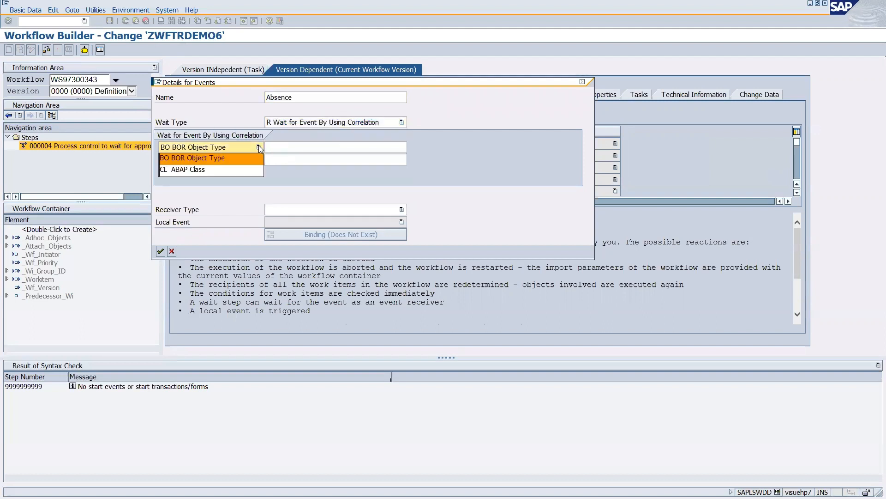
{"action": "left_click", "coordinate": [213, 160]}
{"action": "left_click", "coordinate": [280, 148]}
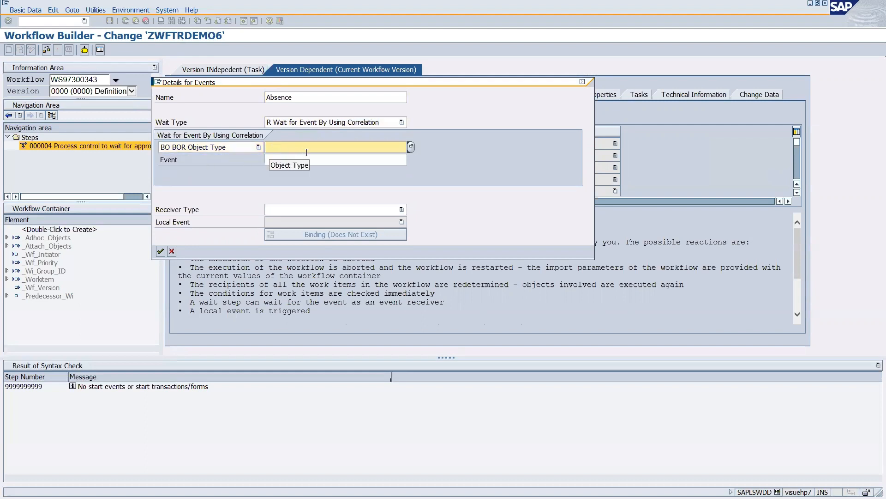
{"action": "left_click", "coordinate": [304, 158]}
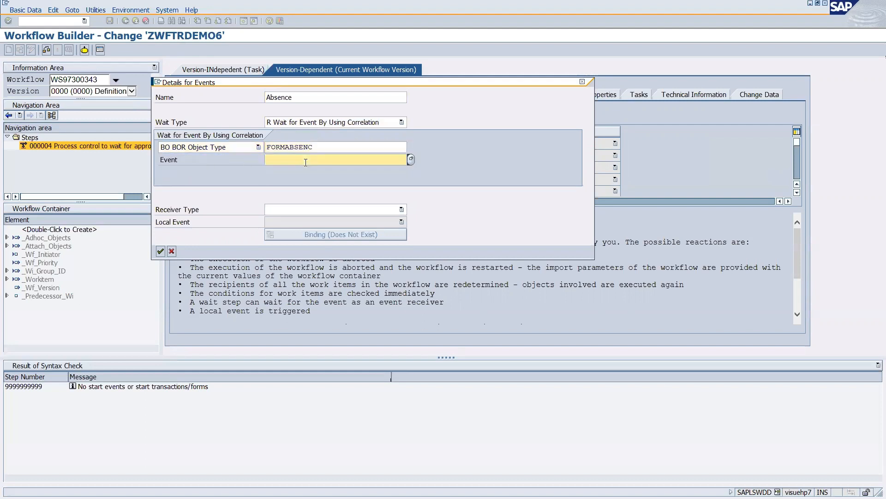
{"action": "type", "text": "app"}
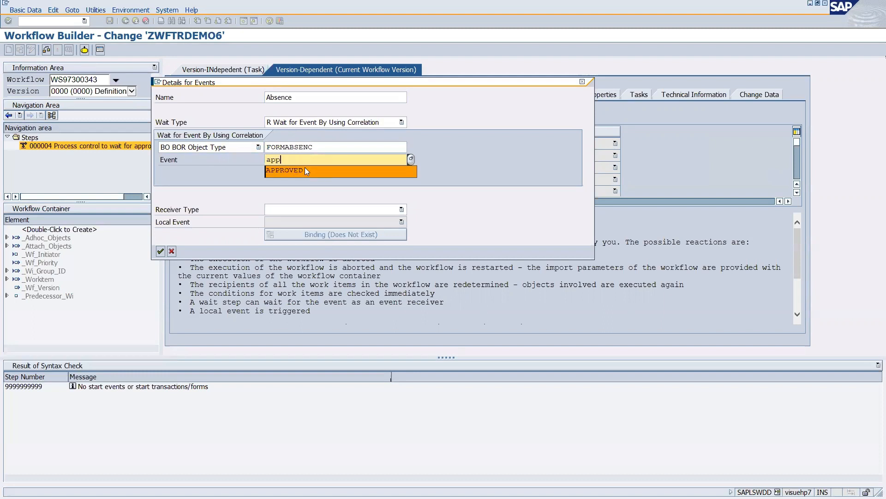
{"action": "left_click", "coordinate": [305, 169]}
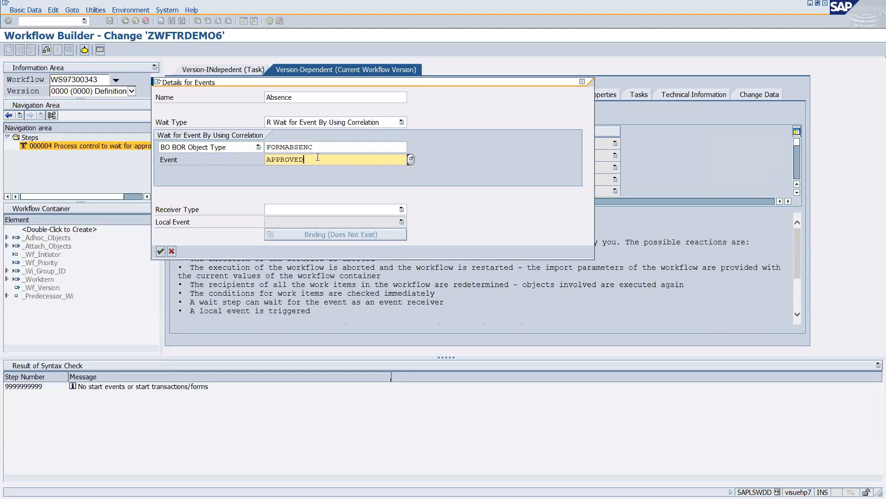
Set receiver type 5 Wait Step Event and confirm the event entry.
{"action": "left_click_drag", "start_coordinate": [298, 99], "coordinate": [254, 102]}
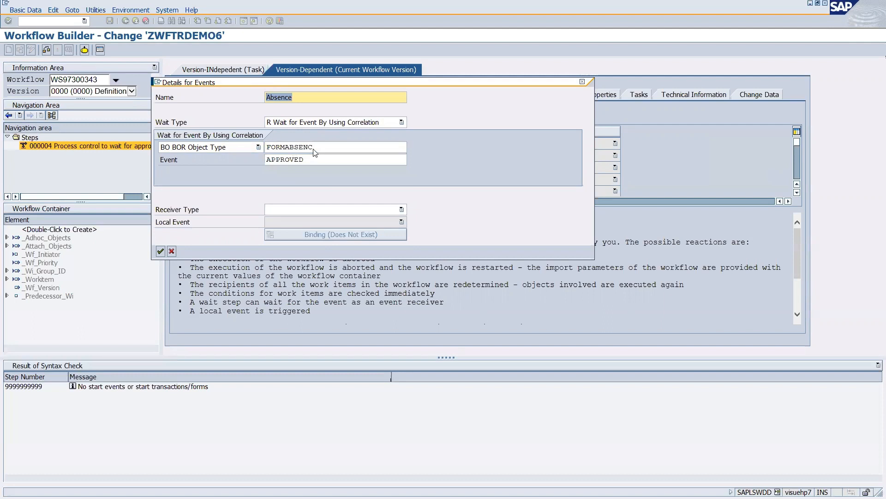
{"action": "left_click_drag", "start_coordinate": [315, 147], "coordinate": [261, 147]}
{"action": "left_click_drag", "start_coordinate": [313, 161], "coordinate": [261, 162]}
{"action": "left_click", "coordinate": [398, 212]}
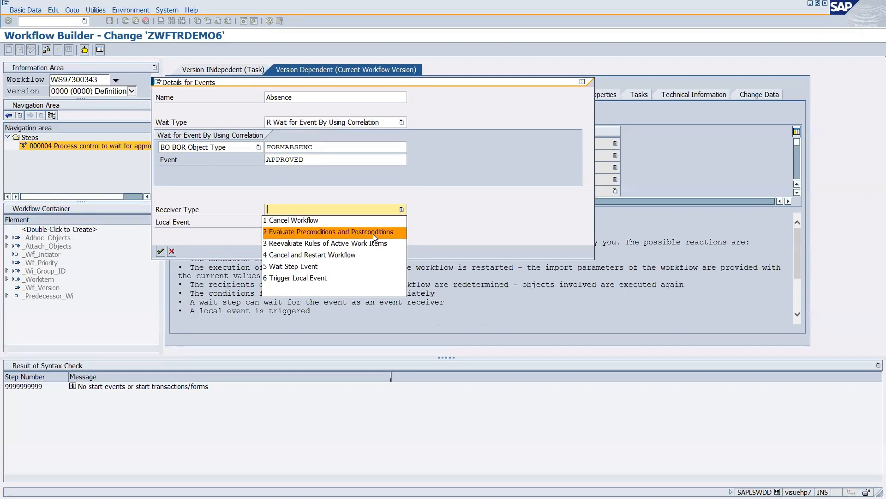
{"action": "left_click", "coordinate": [303, 267]}
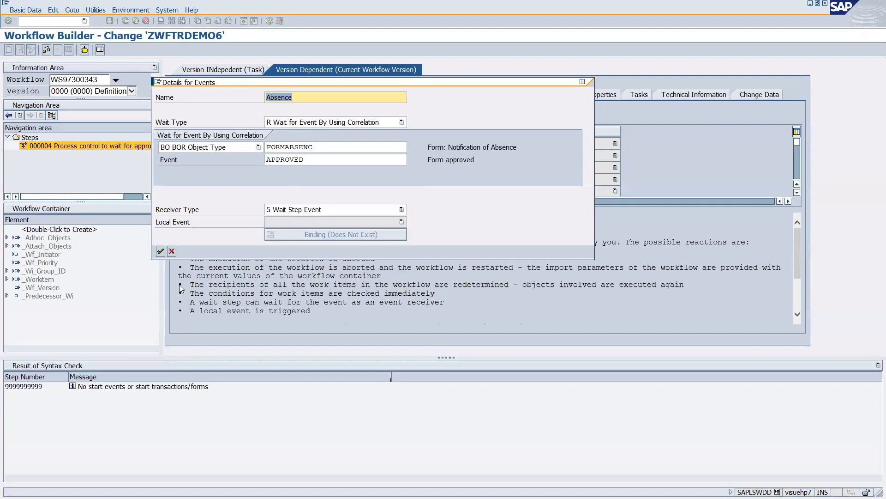
{"action": "left_click", "coordinate": [161, 251]}
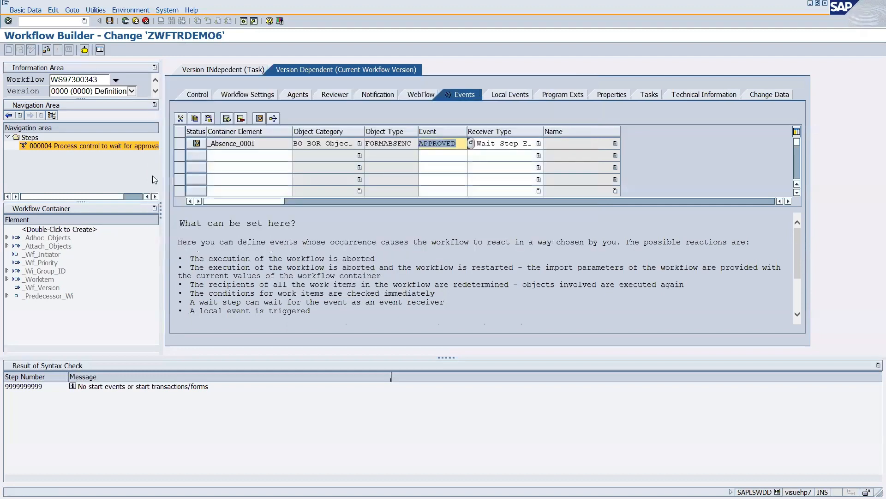
Save the workflow and reopen the process control step for editing.
{"action": "left_click", "coordinate": [109, 21]}
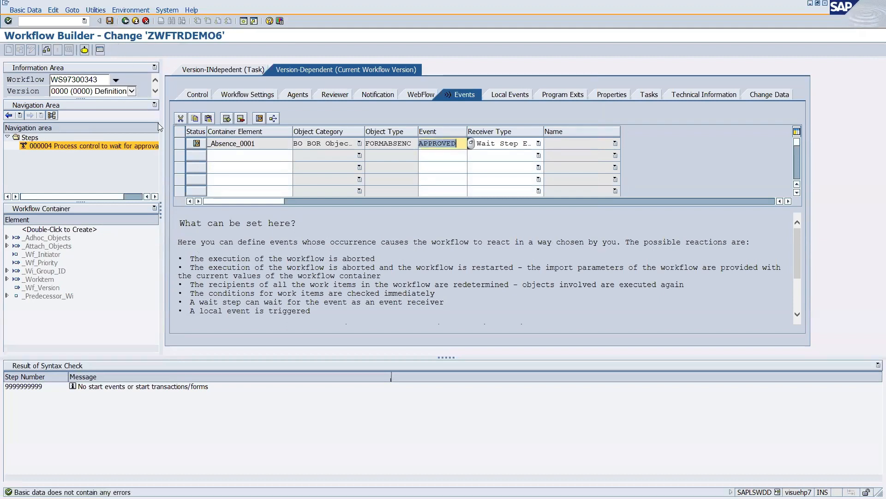
{"action": "left_click", "coordinate": [125, 21]}
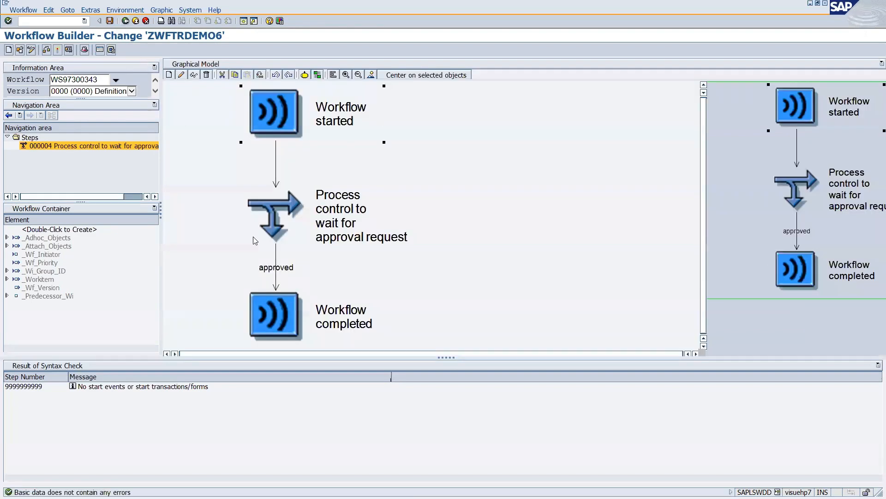
{"action": "double_click", "coordinate": [277, 215]}
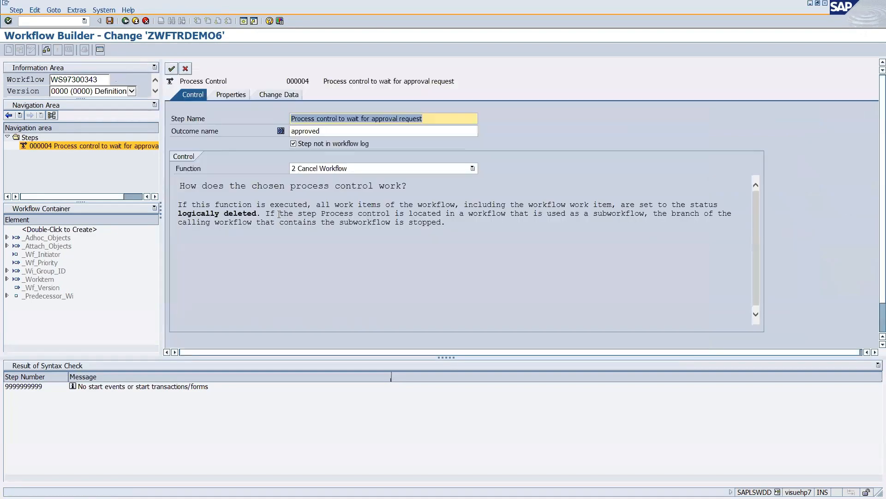
Make the step activate correlation ZWFTRAININGCORRELATION for event Absence.
{"action": "left_click", "coordinate": [428, 169]}
{"action": "left_click", "coordinate": [328, 236]}
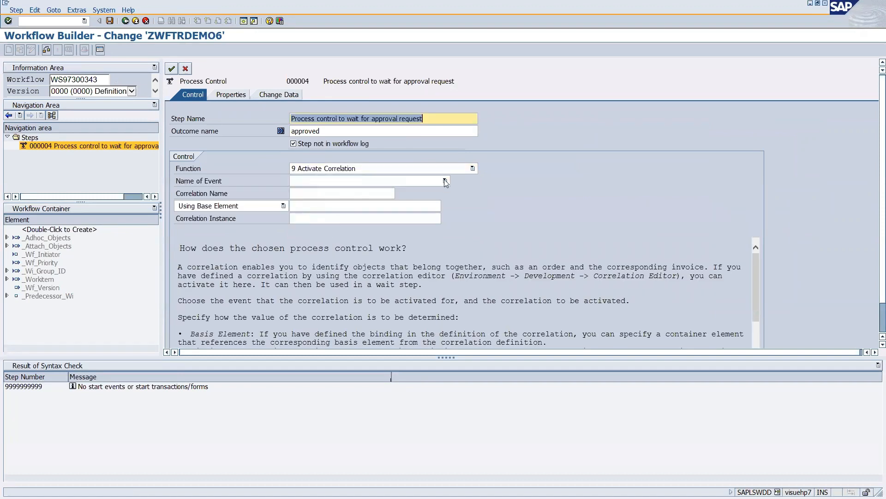
{"action": "left_click", "coordinate": [444, 181]}
{"action": "left_click", "coordinate": [310, 193]}
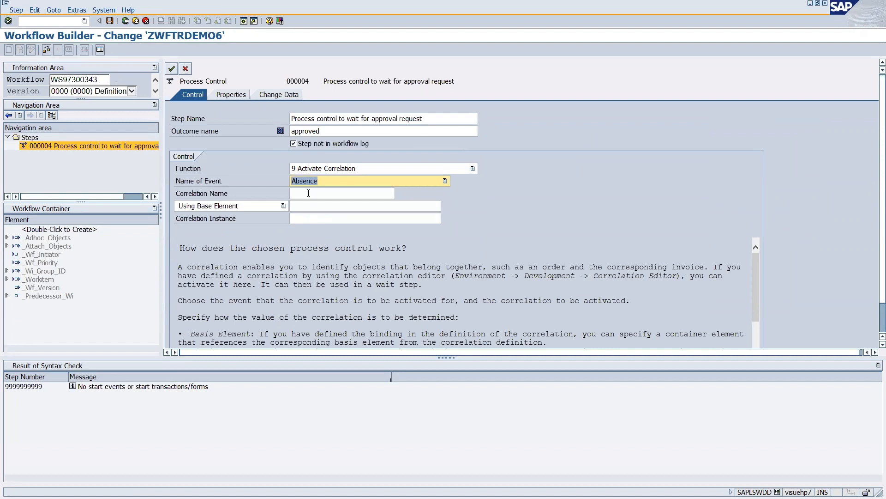
{"action": "left_click", "coordinate": [322, 181]}
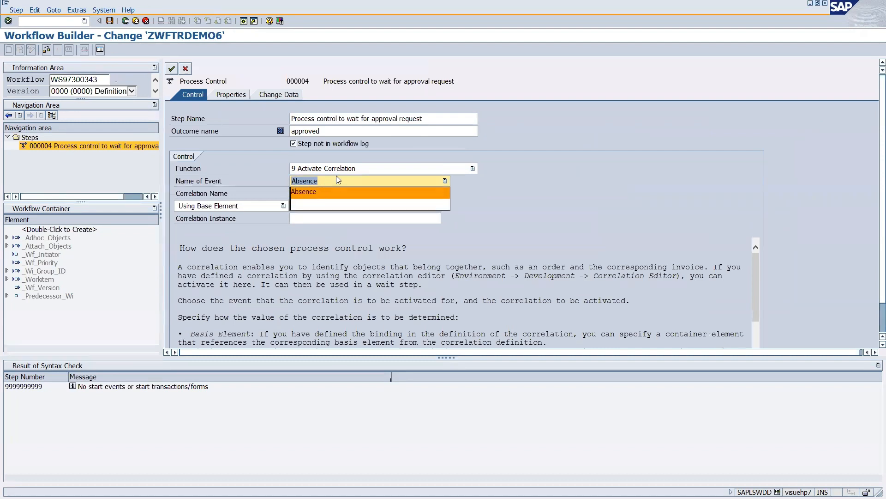
{"action": "left_click", "coordinate": [337, 176]}
{"action": "left_click", "coordinate": [301, 194]}
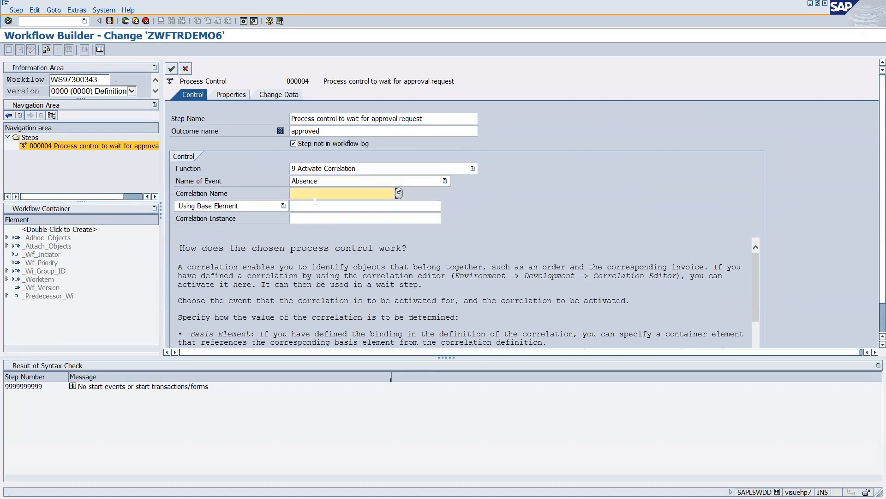
{"action": "left_click", "coordinate": [314, 194]}
{"action": "left_click", "coordinate": [330, 203]}
Determine the correlation instance with BN Using Binding and open its binding definition.
{"action": "left_click", "coordinate": [285, 206]}
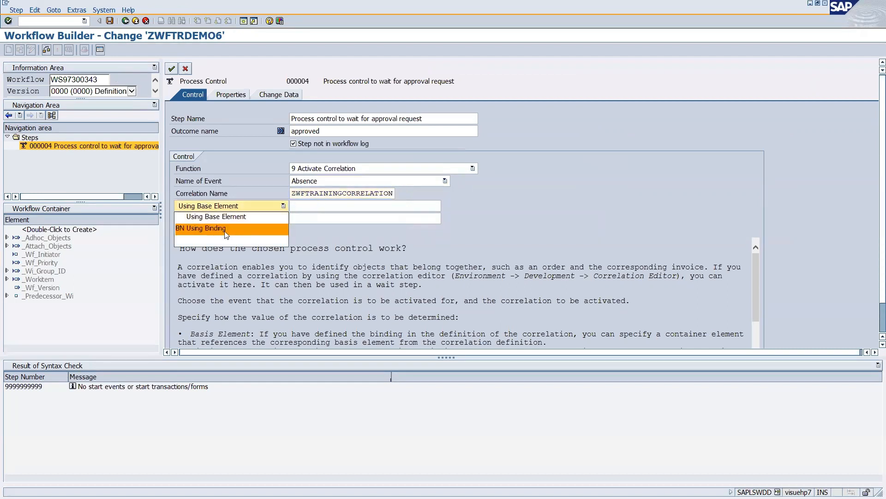
{"action": "left_click", "coordinate": [200, 231]}
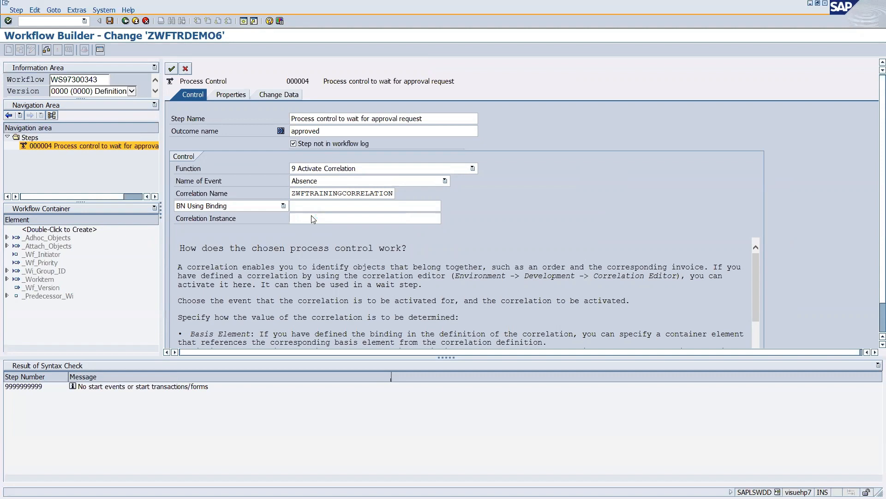
{"action": "left_click", "coordinate": [351, 209]}
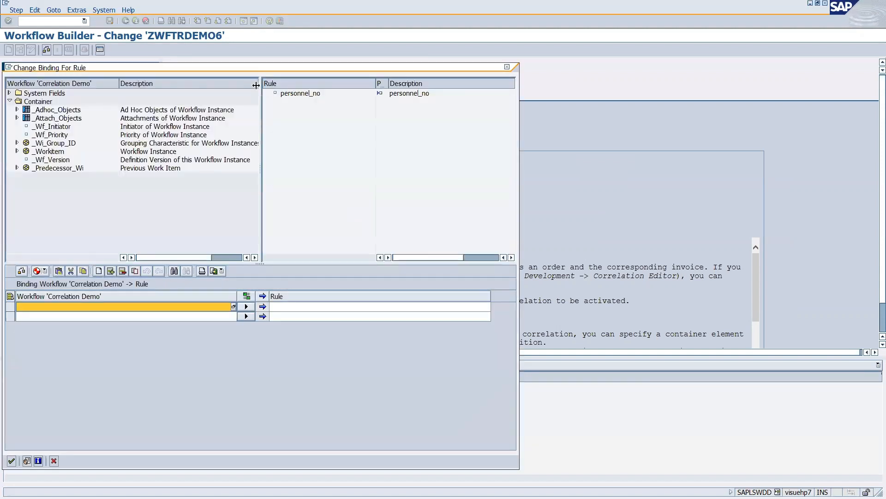
Inspect the personnel_no rule parameter, then close the binding dialog without a binding.
{"action": "left_click_drag", "start_coordinate": [249, 67], "coordinate": [292, 62]}
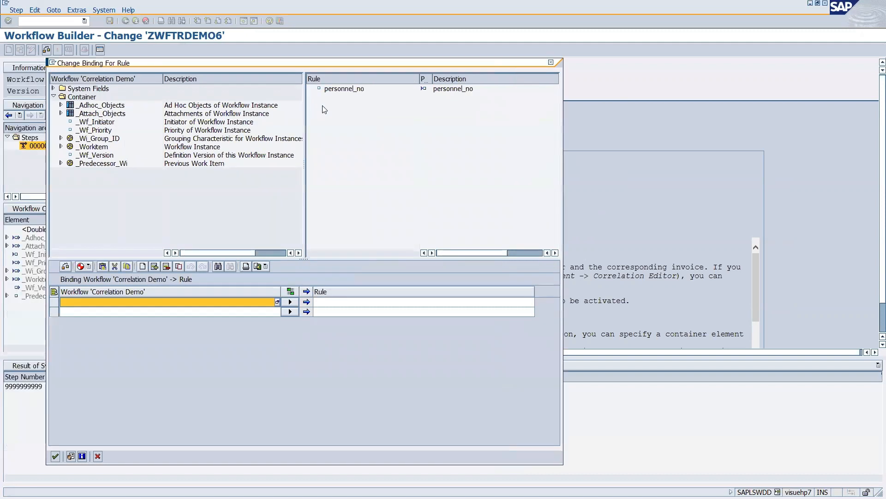
{"action": "left_click", "coordinate": [342, 89]}
{"action": "left_click", "coordinate": [551, 62]}
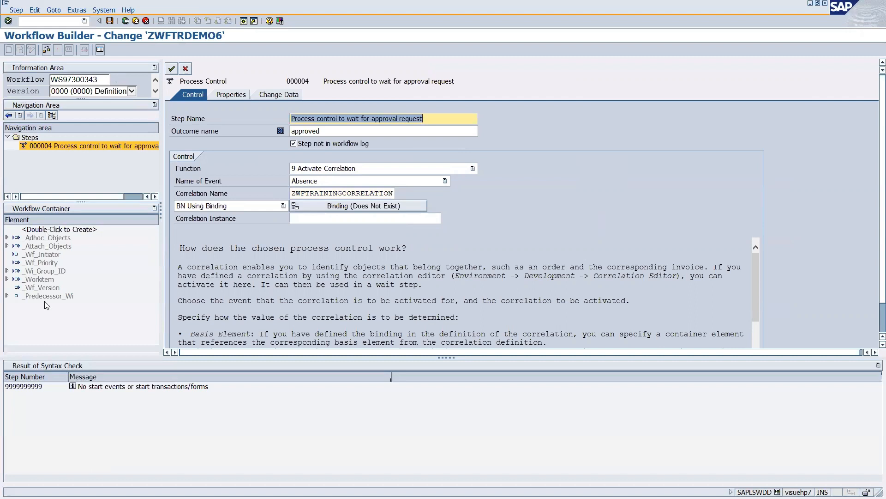
Begin a new workflow container element, entering the name person_emp_no.
{"action": "double_click", "coordinate": [59, 229]}
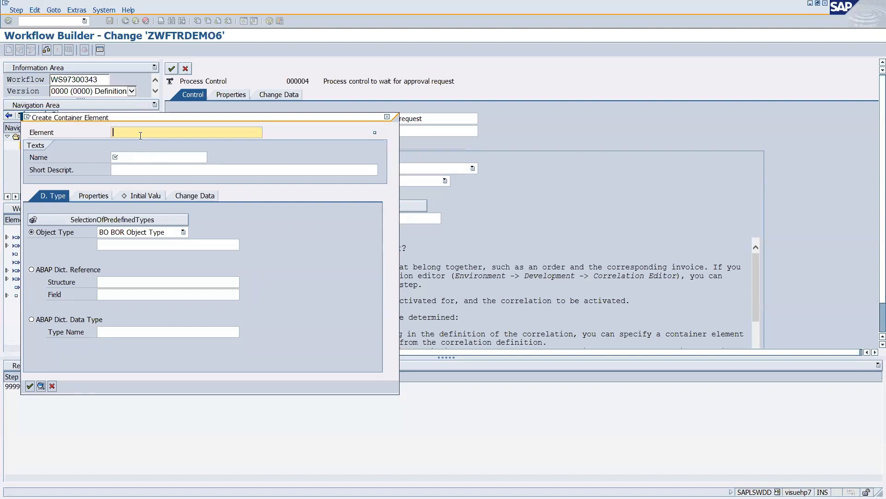
{"action": "type", "text": "emp_no"}
{"action": "key", "text": "BackSpace"}
{"action": "key", "text": "BackSpace"}
{"action": "key", "text": "BackSpace"}
{"action": "key", "text": "BackSpace"}
{"action": "key", "text": "BackSpace"}
{"action": "type", "text": "pe"}
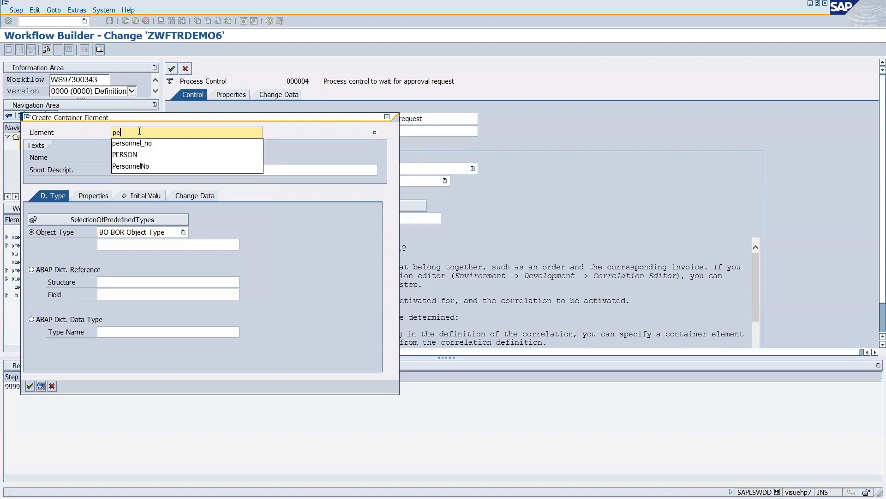
{"action": "key", "text": "Down"}
{"action": "key", "text": "Return"}
{"action": "key", "text": "BackSpace"}
{"action": "key", "text": "BackSpace"}
{"action": "key", "text": "BackSpace"}
{"action": "key", "text": "BackSpace"}
{"action": "key", "text": "BackSpace"}
{"action": "key", "text": "BackSpace"}
{"action": "key", "text": "BackSpace"}
{"action": "type", "text": "_emp_no"}
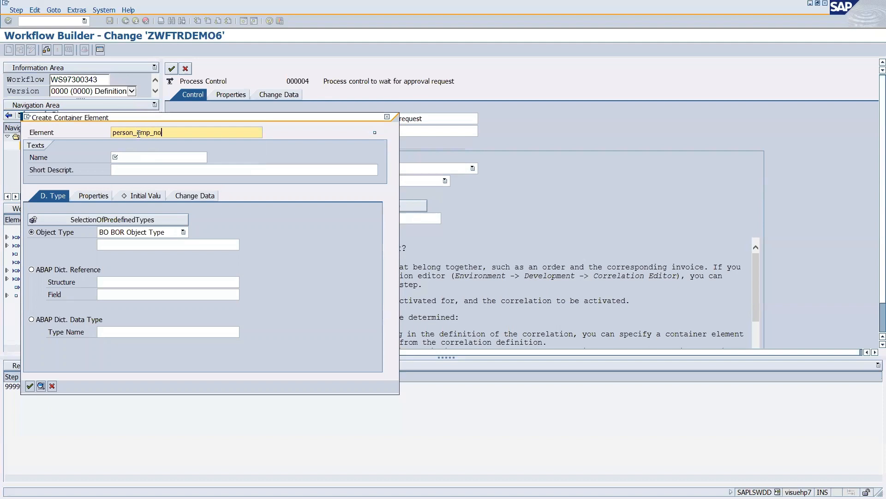
Fill in the display name and trim both names back to person.
{"action": "left_click", "coordinate": [154, 156]}
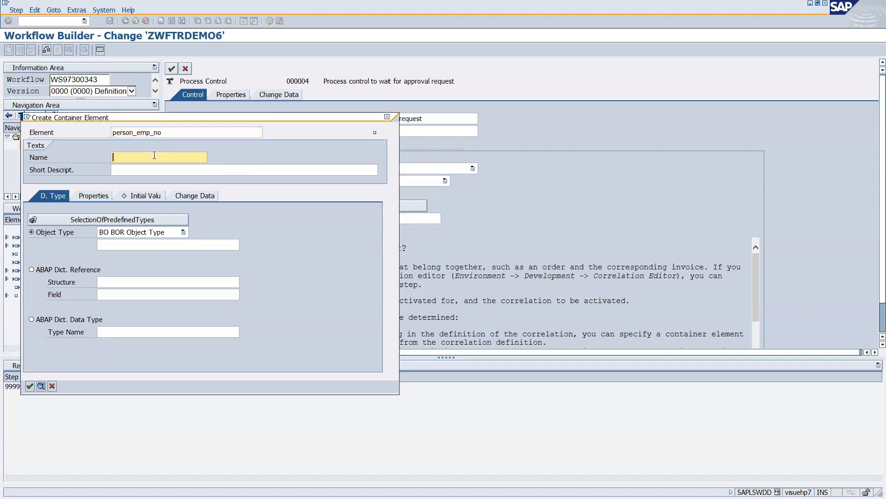
{"action": "type", "text": "person_emp_no"}
{"action": "left_click_drag", "start_coordinate": [166, 133], "coordinate": [134, 133]}
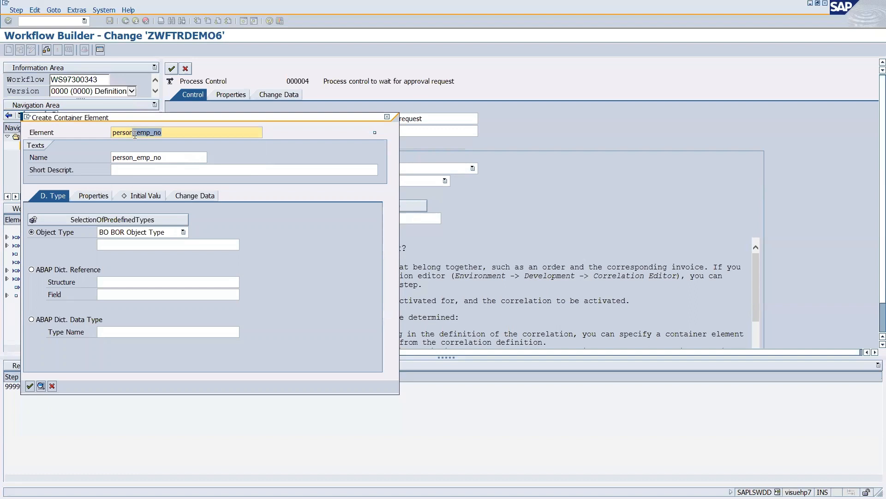
{"action": "key", "text": "BackSpace"}
{"action": "left_click_drag", "start_coordinate": [168, 157], "coordinate": [133, 157]}
{"action": "key", "text": "BackSpace"}
Rename element and display name to bo_person with short description person.
{"action": "left_click", "coordinate": [116, 134]}
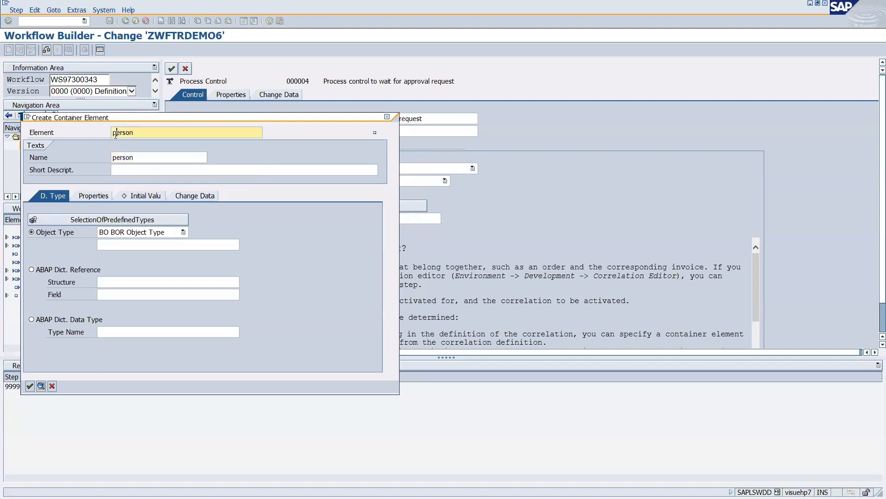
{"action": "type", "text": "bo_"}
{"action": "left_click", "coordinate": [115, 158]}
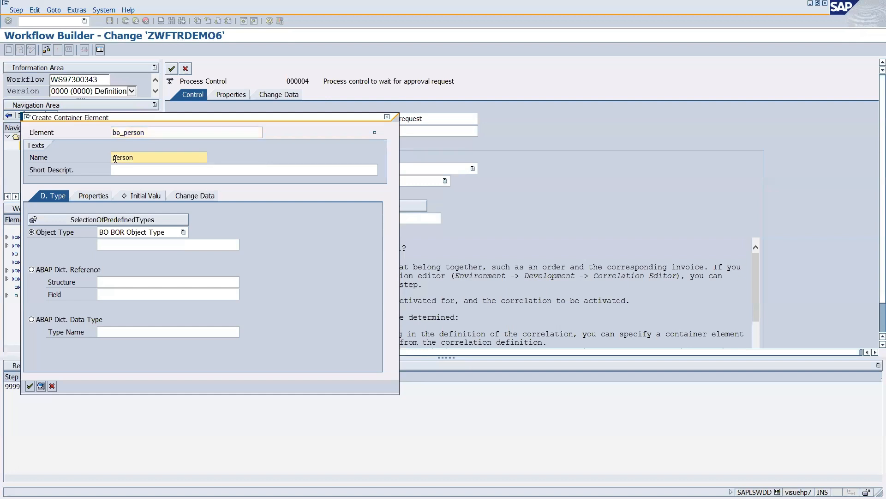
{"action": "type", "text": "bo_"}
{"action": "left_click", "coordinate": [136, 169]}
{"action": "type", "text": "person"}
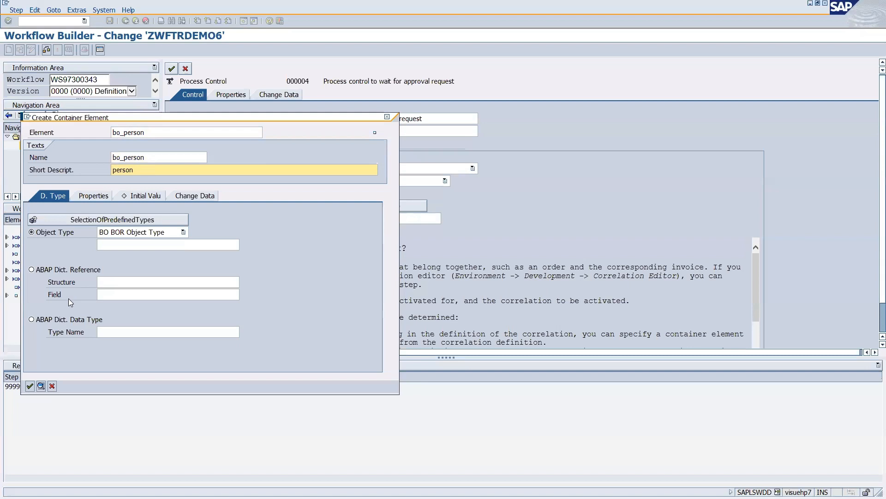
Set bo_person's BOR object type to PDOTYPES and confirm creating the element.
{"action": "left_click", "coordinate": [147, 249]}
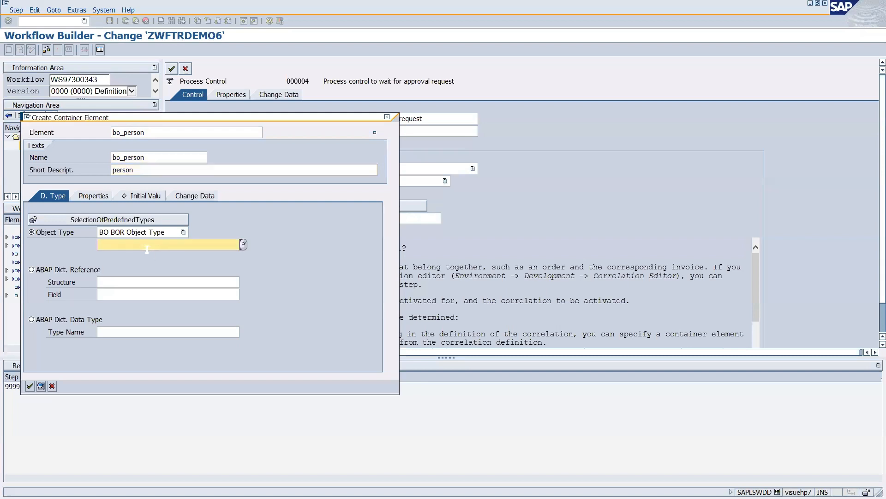
{"action": "key", "text": "Caps_Lock"}
{"action": "type", "text": "PDO"}
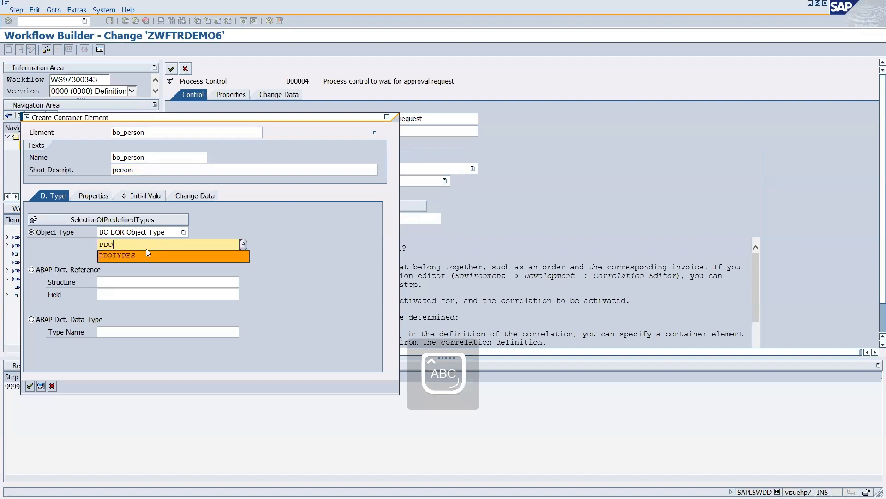
{"action": "left_click", "coordinate": [147, 255]}
{"action": "key", "text": "shift+Left"}
{"action": "key", "text": "shift+Left"}
{"action": "key", "text": "shift+Left"}
{"action": "key", "text": "shift+Left"}
{"action": "key", "text": "shift+Left"}
{"action": "key", "text": "shift+Left"}
{"action": "key", "text": "shift+Left"}
{"action": "key", "text": "shift+Left"}
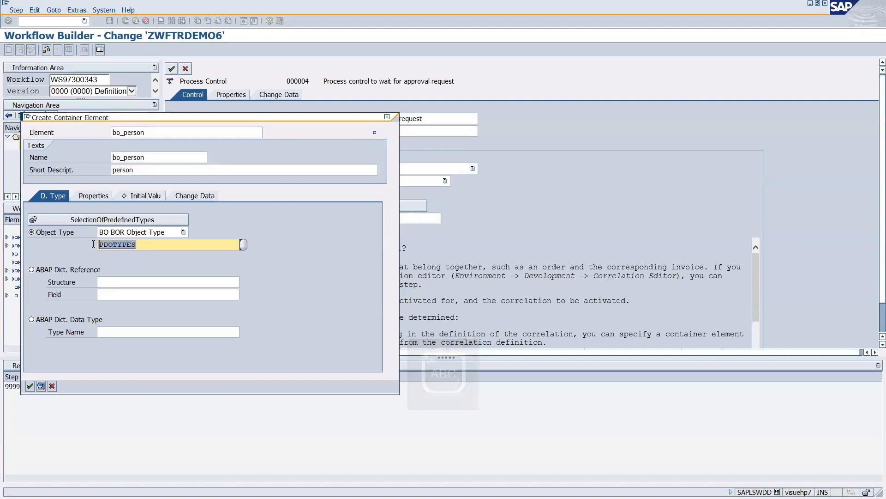
{"action": "left_click_drag", "start_coordinate": [148, 248], "coordinate": [92, 247]}
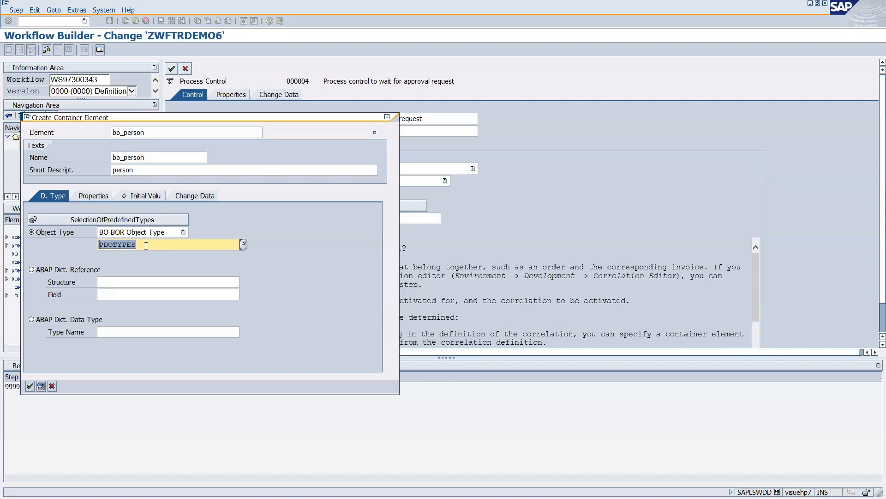
{"action": "left_click", "coordinate": [89, 198]}
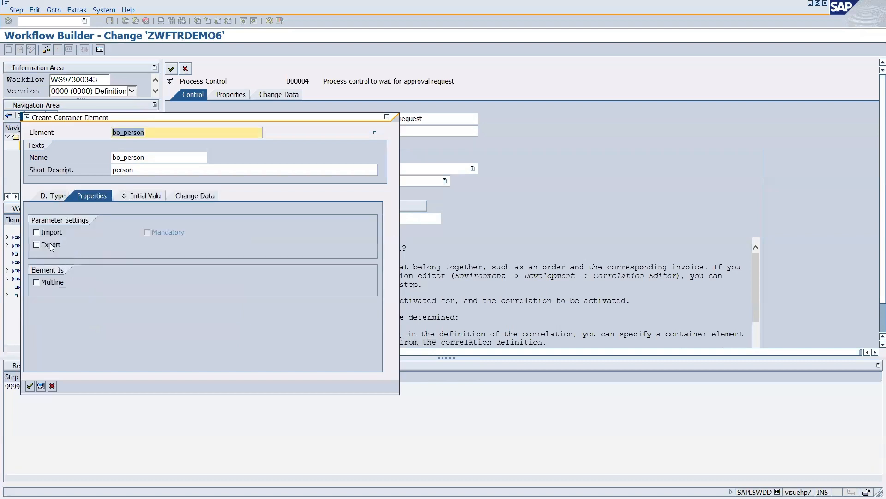
{"action": "left_click", "coordinate": [36, 232]}
{"action": "left_click", "coordinate": [46, 196]}
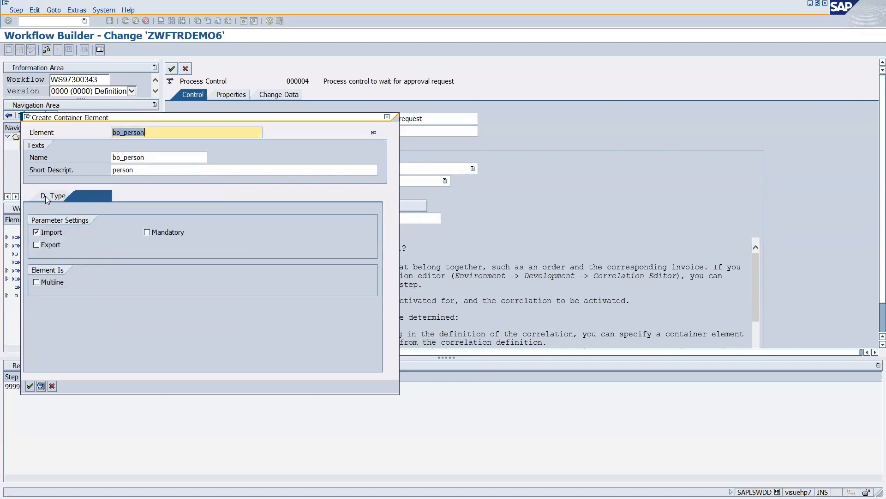
{"action": "left_click", "coordinate": [29, 386]}
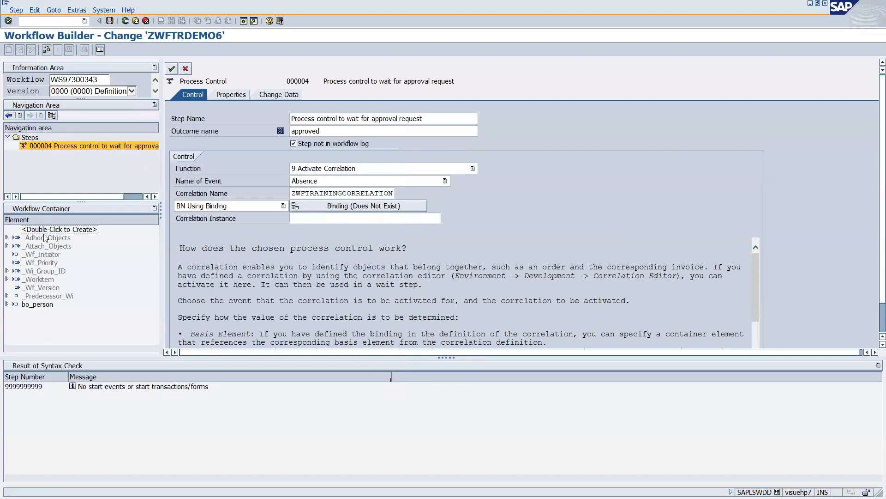
{"action": "double_click", "coordinate": [46, 230]}
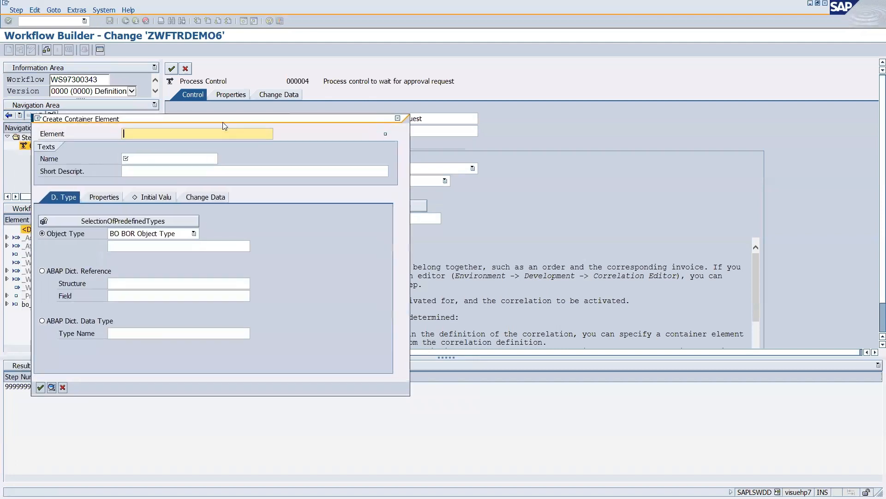
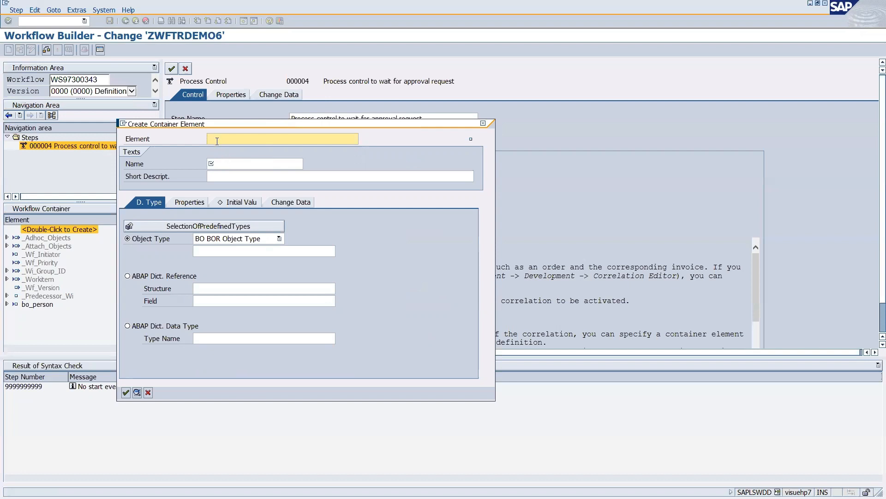
Create container element bo_absence, with name and description bo_absence, as BOR object type FORMABSENC.
{"action": "type", "text": "abc"}
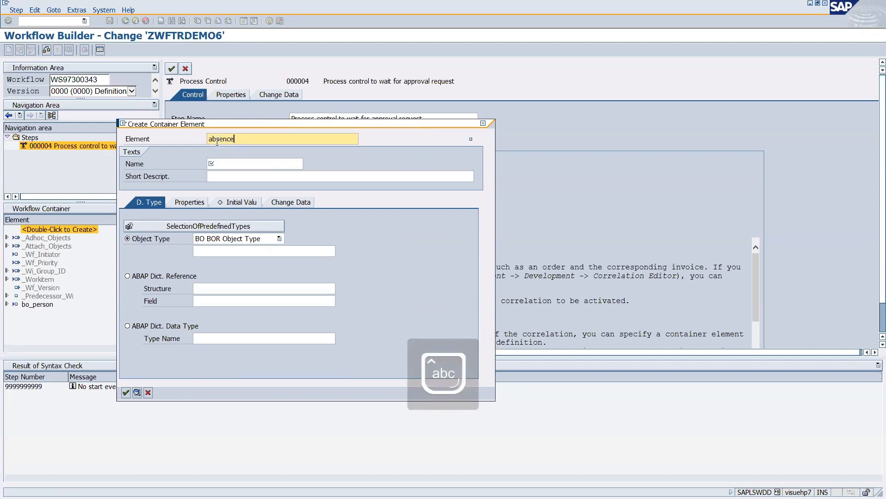
{"action": "left_click", "coordinate": [209, 140]}
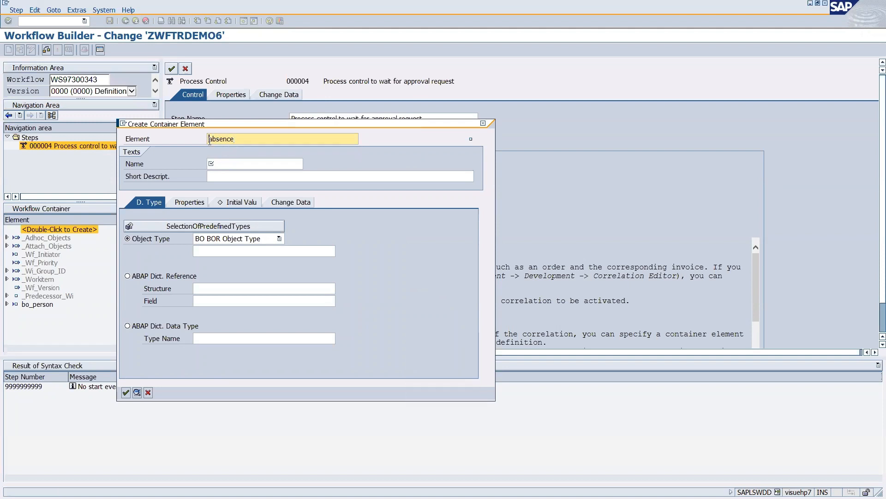
{"action": "type", "text": "po"}
{"action": "type", "text": "_"}
{"action": "left_click", "coordinate": [223, 169]}
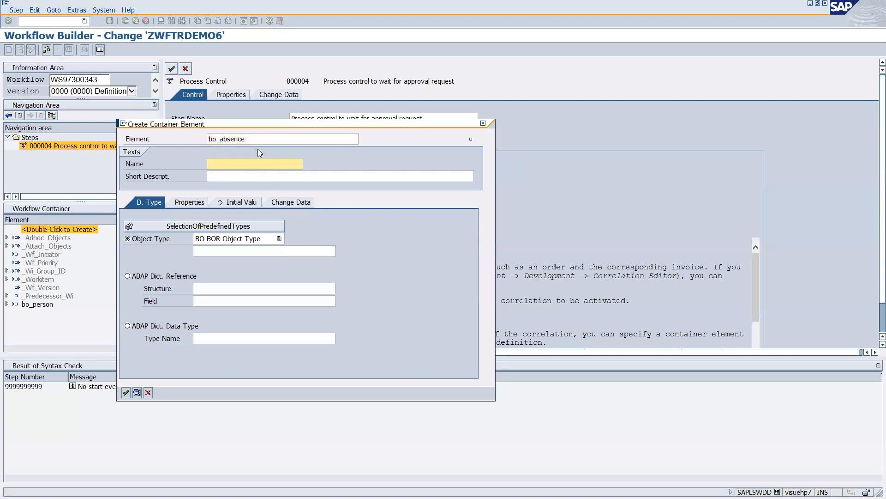
{"action": "left_click_drag", "start_coordinate": [255, 140], "coordinate": [156, 154]}
{"action": "key", "text": "ctrl+c"}
{"action": "left_click", "coordinate": [215, 167]}
{"action": "key", "text": "ctrl+v"}
{"action": "left_click", "coordinate": [209, 180]}
{"action": "key", "text": "ctrl+v"}
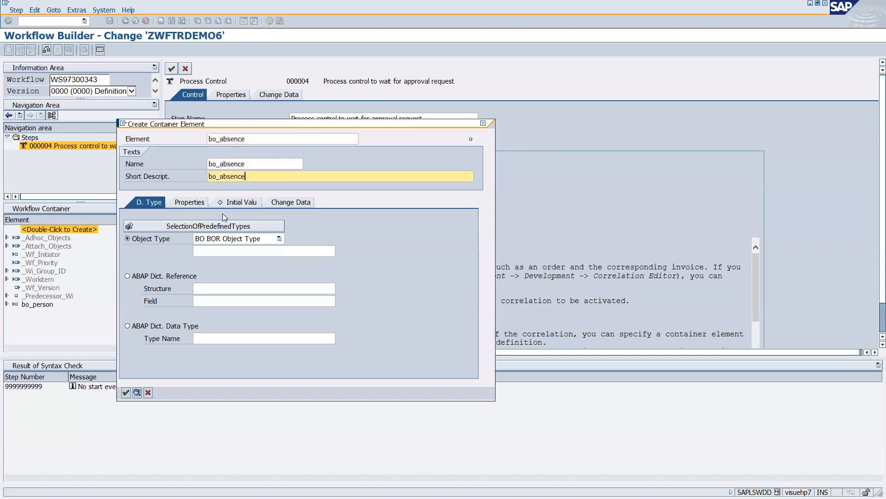
{"action": "left_click", "coordinate": [220, 251]}
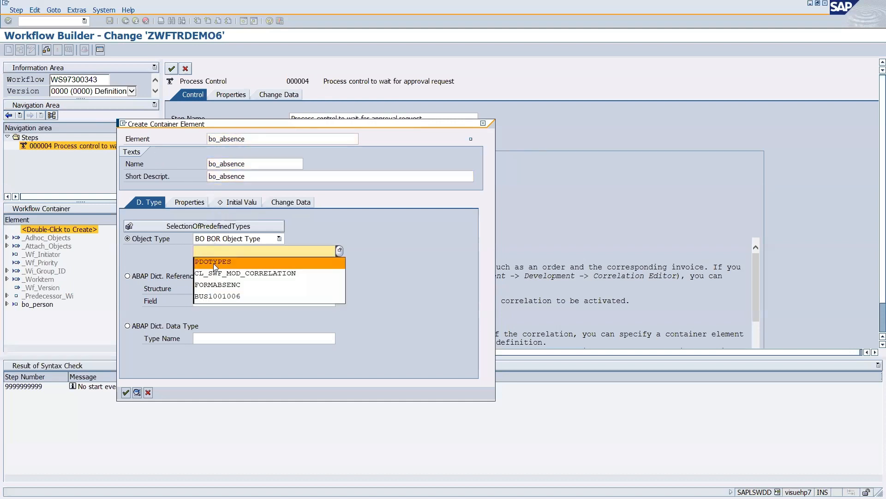
{"action": "left_click", "coordinate": [216, 284]}
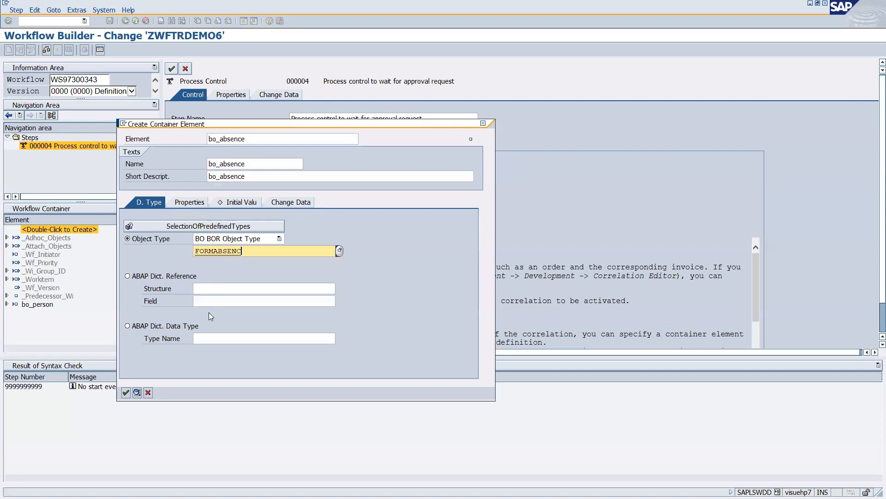
{"action": "left_click", "coordinate": [126, 393]}
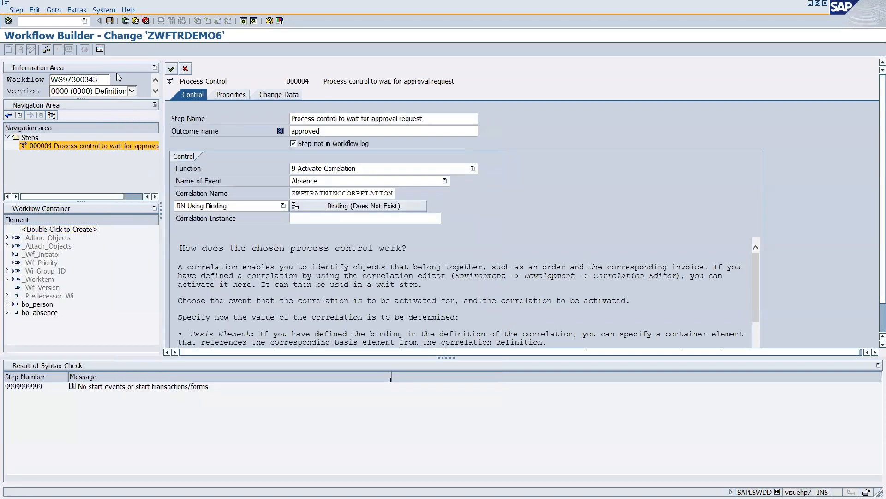
Save workflow ZWFTRDEMO6 and confirm the process control step back to the graphic.
{"action": "left_click", "coordinate": [109, 21]}
{"action": "left_click", "coordinate": [326, 221]}
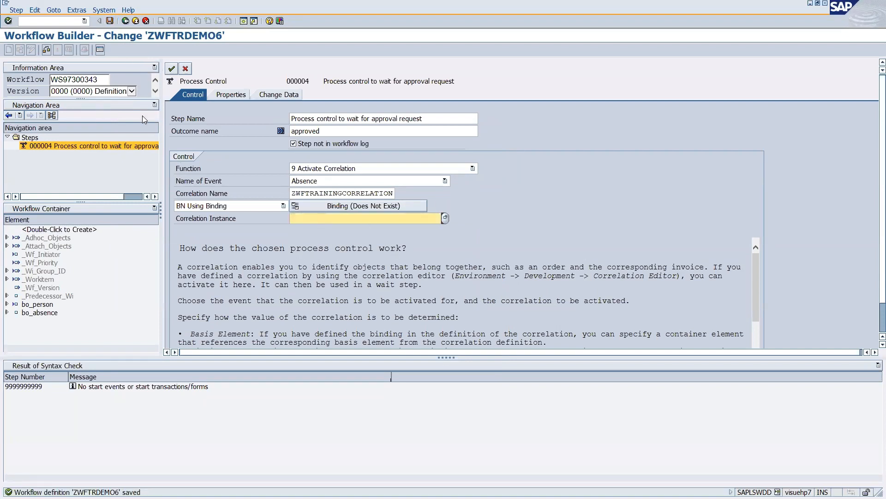
{"action": "left_click", "coordinate": [109, 21]}
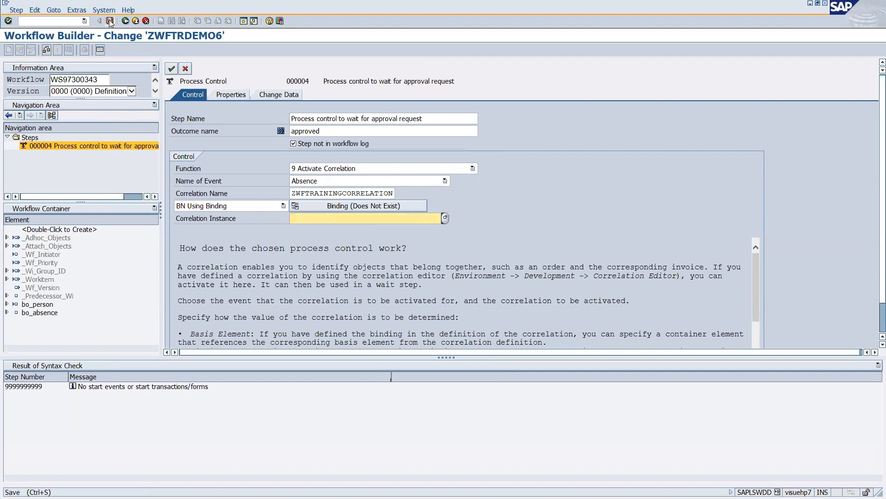
{"action": "left_click", "coordinate": [172, 69]}
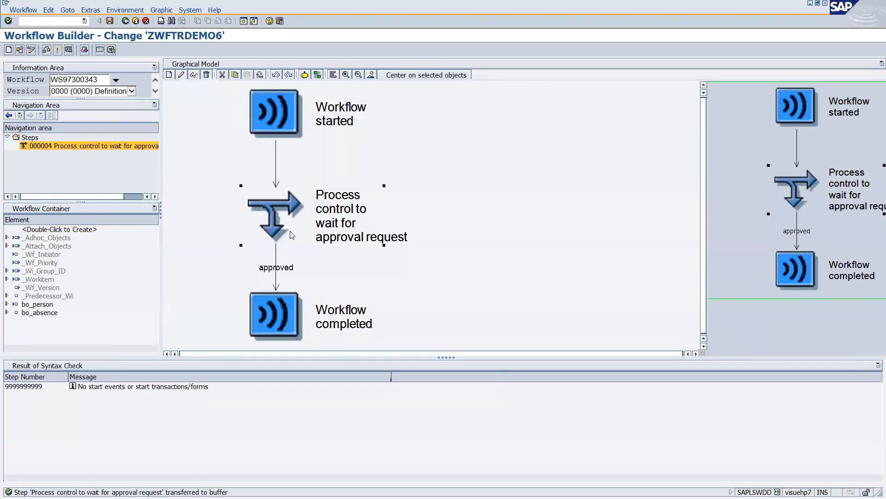
{"action": "double_click", "coordinate": [280, 218]}
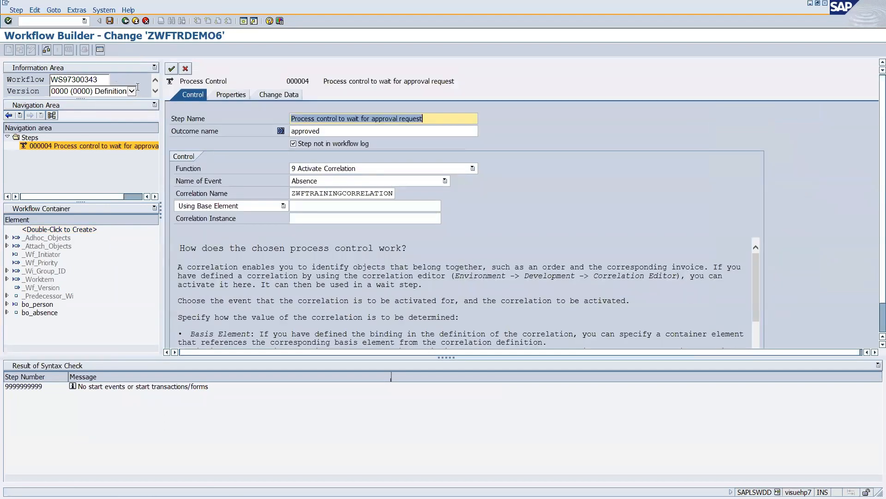
{"action": "left_click", "coordinate": [172, 69]}
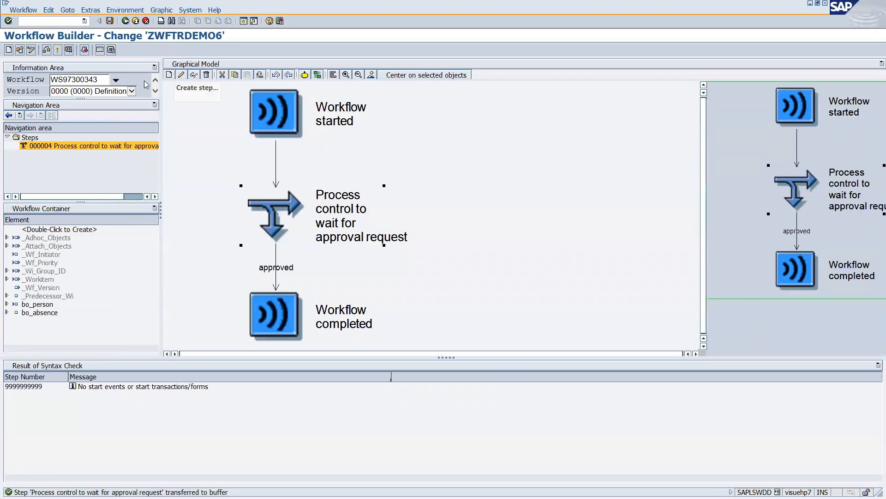
Activate the workflow and reopen the process control step's correlation settings.
{"action": "left_click", "coordinate": [57, 50]}
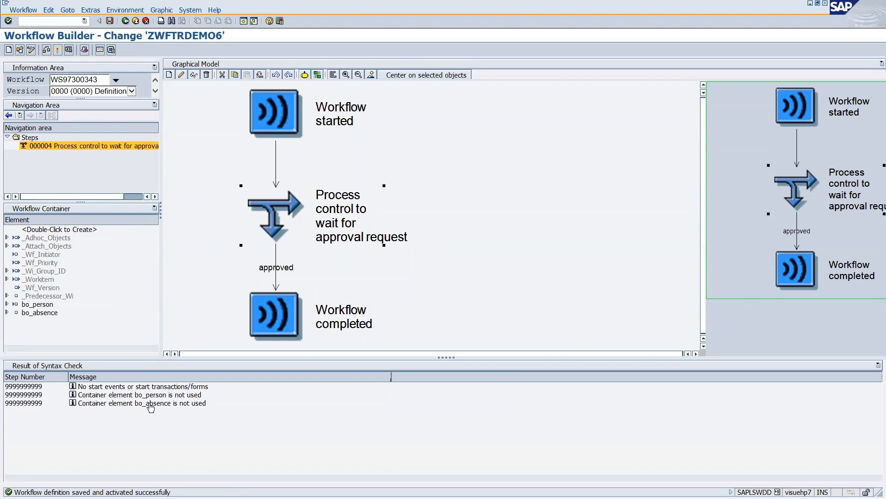
{"action": "double_click", "coordinate": [278, 217]}
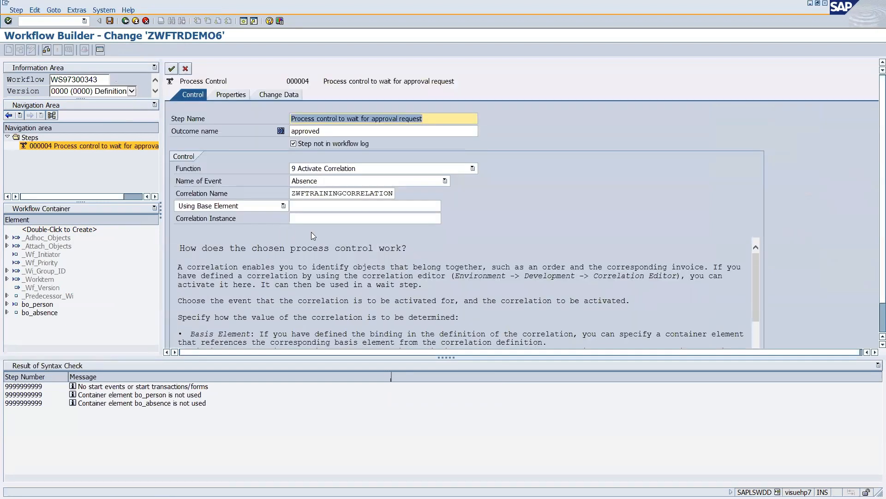
{"action": "left_click", "coordinate": [329, 220]}
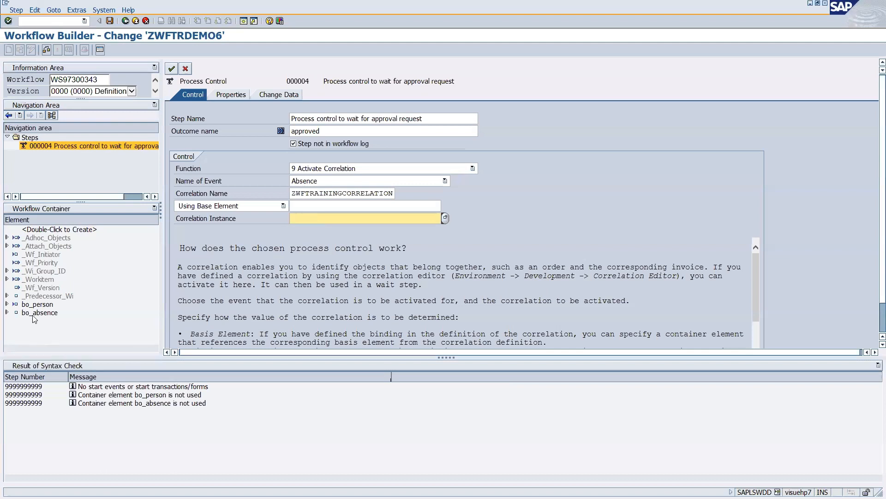
Start a new container element with element and name ref_coreelation_obj.
{"action": "double_click", "coordinate": [48, 229]}
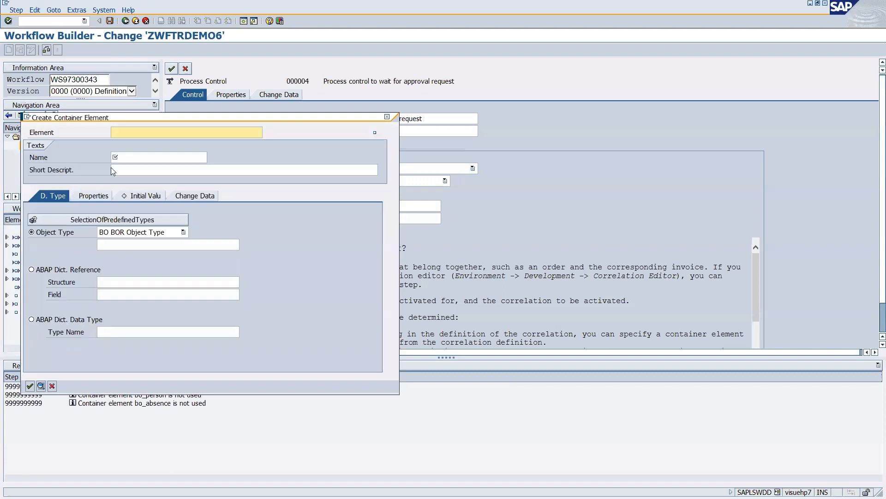
{"action": "left_click", "coordinate": [117, 132]}
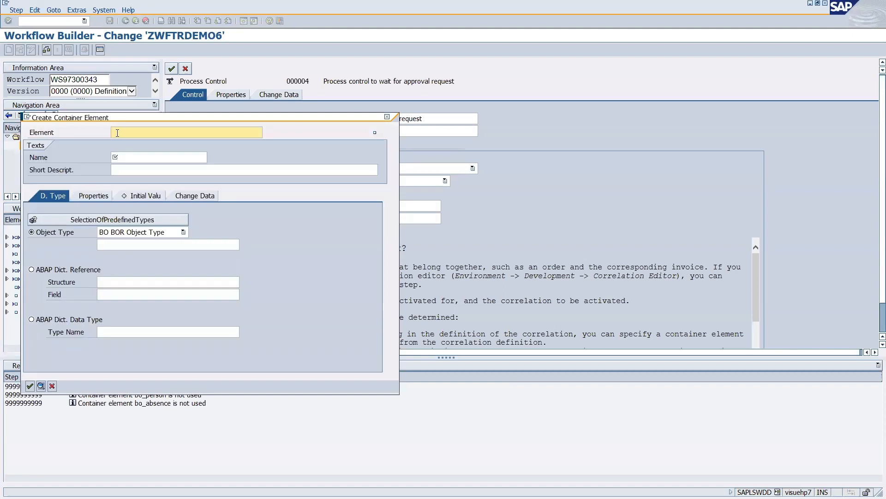
{"action": "type", "text": "ref_coreelation_obj"}
{"action": "left_click_drag", "start_coordinate": [172, 134], "coordinate": [18, 149]}
{"action": "key", "text": "ctrl+c"}
{"action": "left_click", "coordinate": [116, 157]}
{"action": "key", "text": "ctrl+v"}
Type the element as ABAP class CL_SWF_MOD_CORRELATION and create it.
{"action": "left_click", "coordinate": [40, 271]}
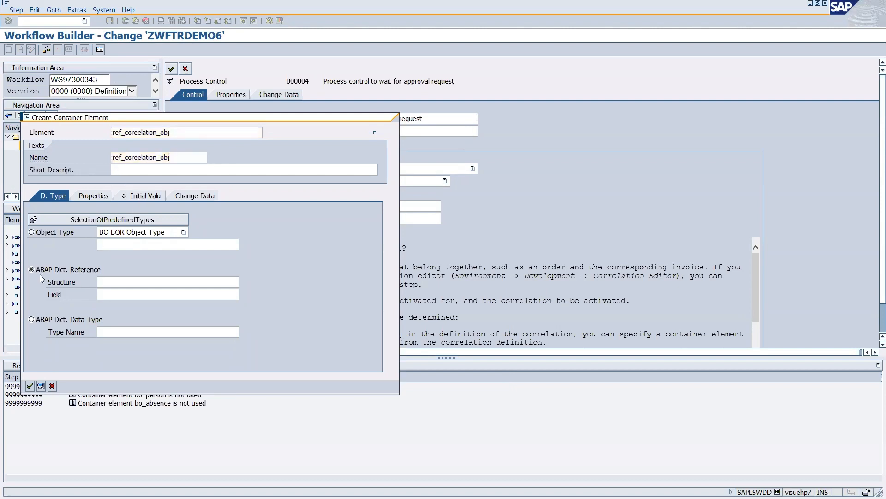
{"action": "left_click", "coordinate": [46, 234]}
{"action": "left_click", "coordinate": [171, 235]}
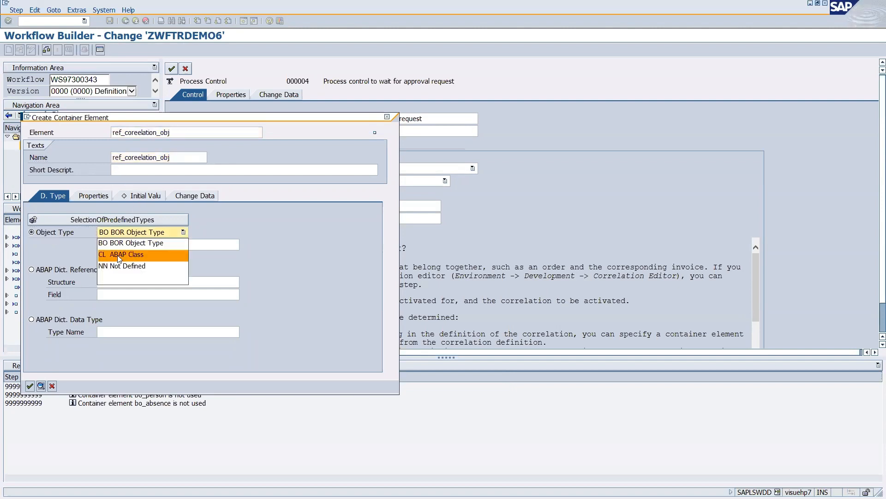
{"action": "left_click", "coordinate": [121, 254]}
{"action": "left_click", "coordinate": [123, 246]}
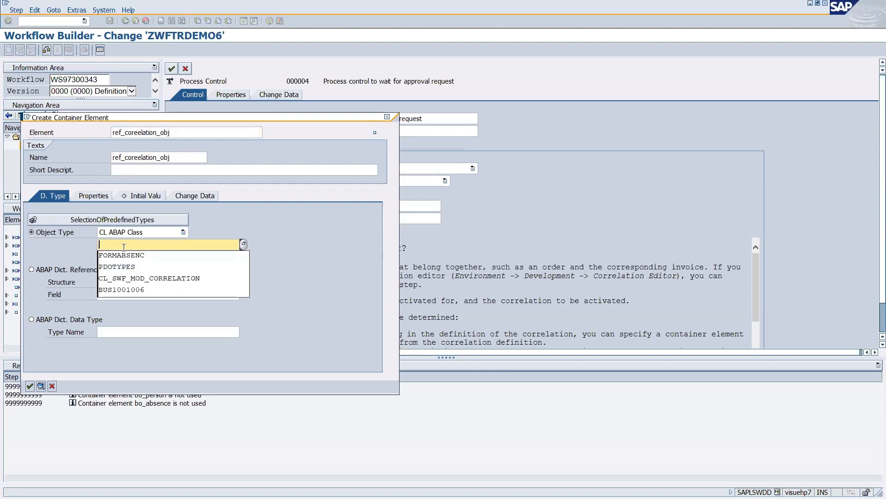
{"action": "left_click", "coordinate": [139, 269]}
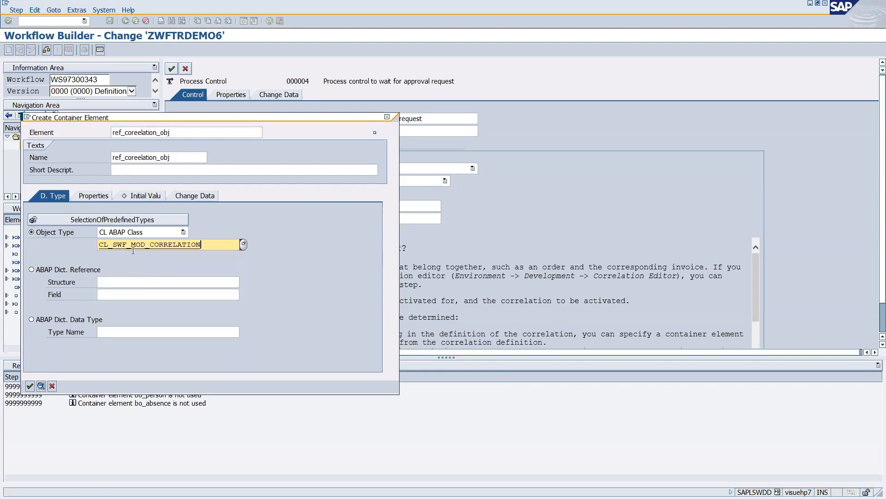
{"action": "left_click", "coordinate": [29, 386]}
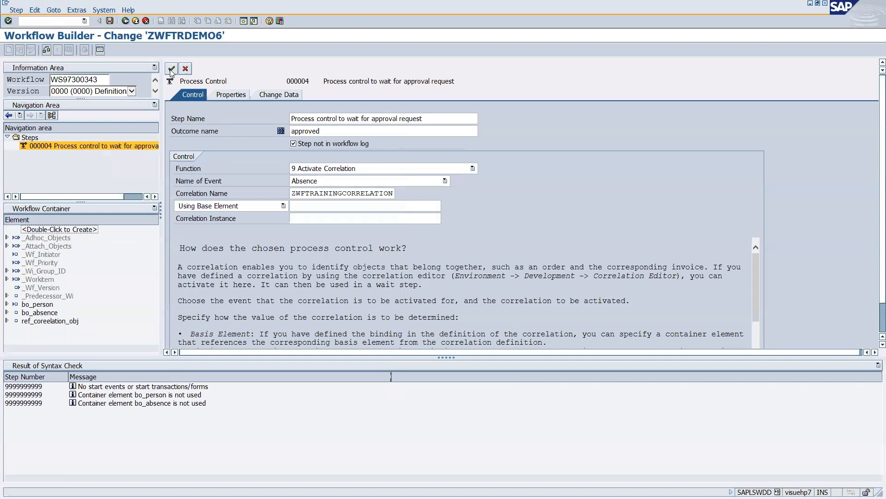
Determine the correlation Using Binding, with ref_coreelation_obj as the correlation instance.
{"action": "left_click", "coordinate": [283, 205]}
{"action": "left_click", "coordinate": [210, 234]}
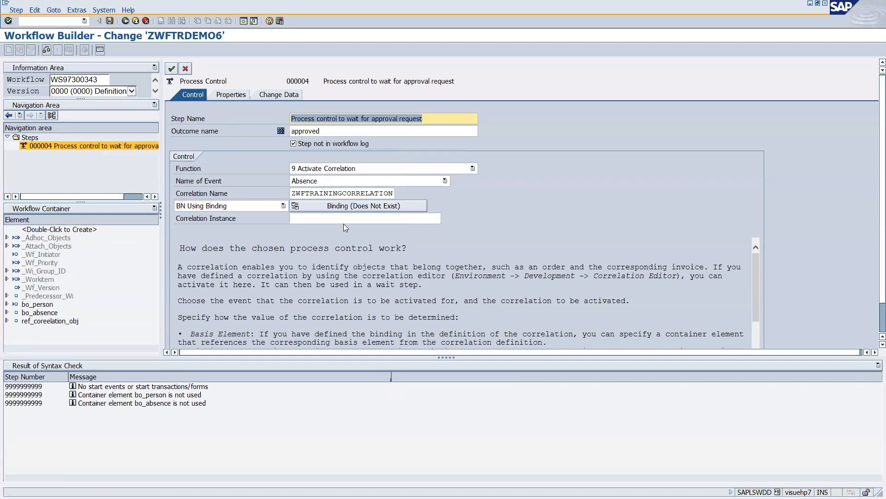
{"action": "left_click", "coordinate": [319, 222]}
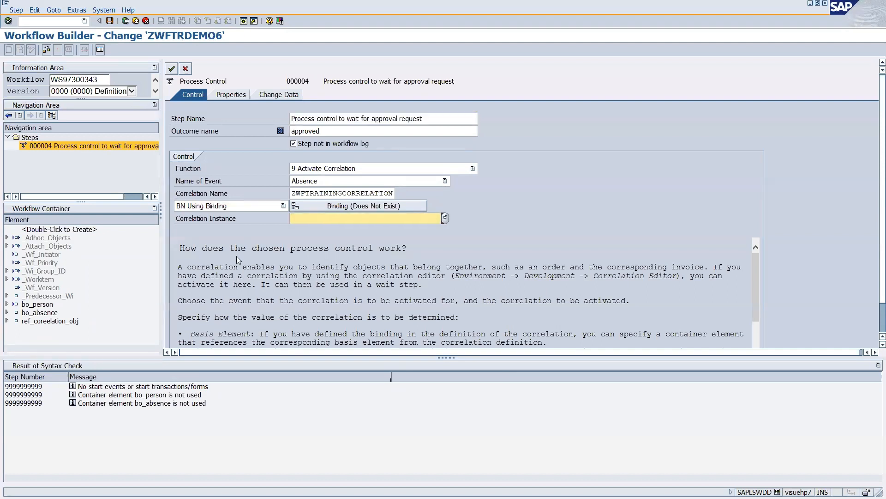
{"action": "type", "text": "ref_"}
{"action": "key", "text": "BackSpace"}
{"action": "key", "text": "BackSpace"}
{"action": "key", "text": "BackSpace"}
{"action": "key", "text": "BackSpace"}
{"action": "left_click", "coordinate": [443, 219]}
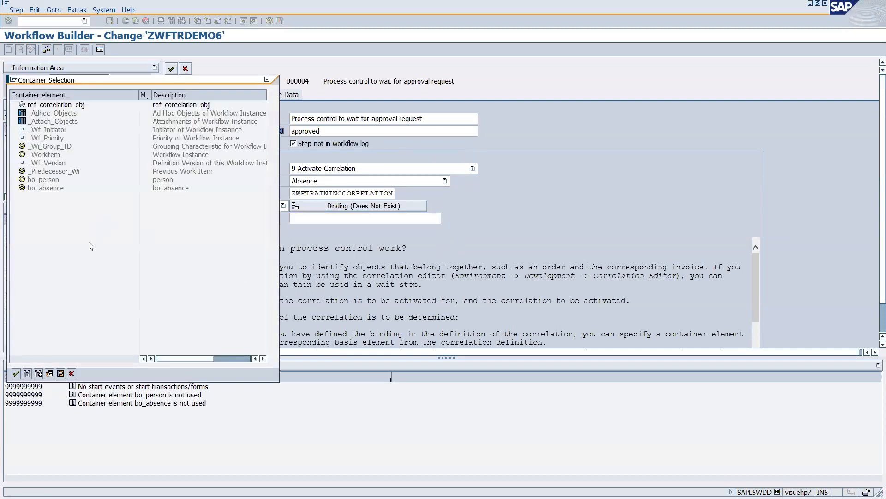
{"action": "double_click", "coordinate": [56, 105]}
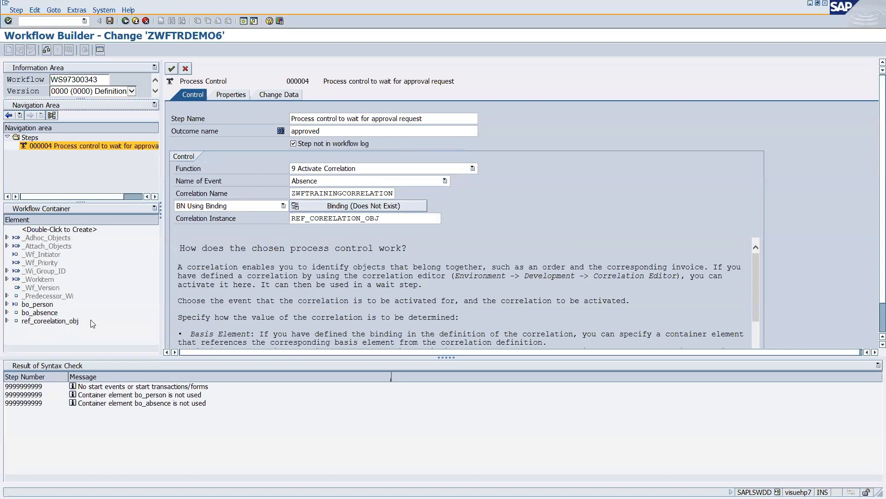
{"action": "left_click", "coordinate": [364, 206]}
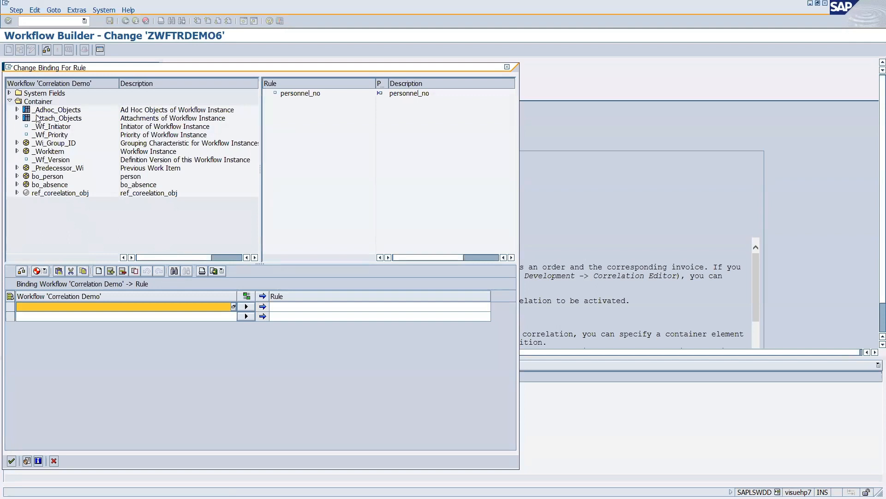
Bind bo_person's objid to the correlation rule parameter personnel_no.
{"action": "left_click_drag", "start_coordinate": [296, 95], "coordinate": [290, 309]}
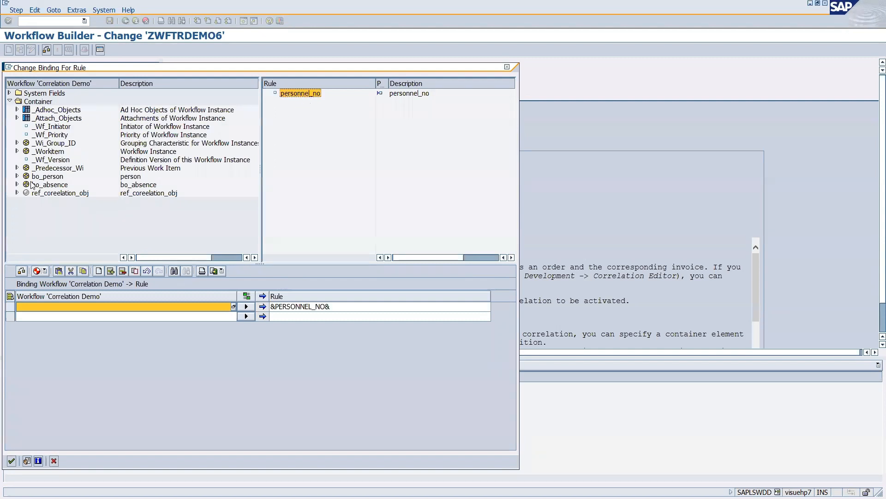
{"action": "left_click", "coordinate": [17, 177]}
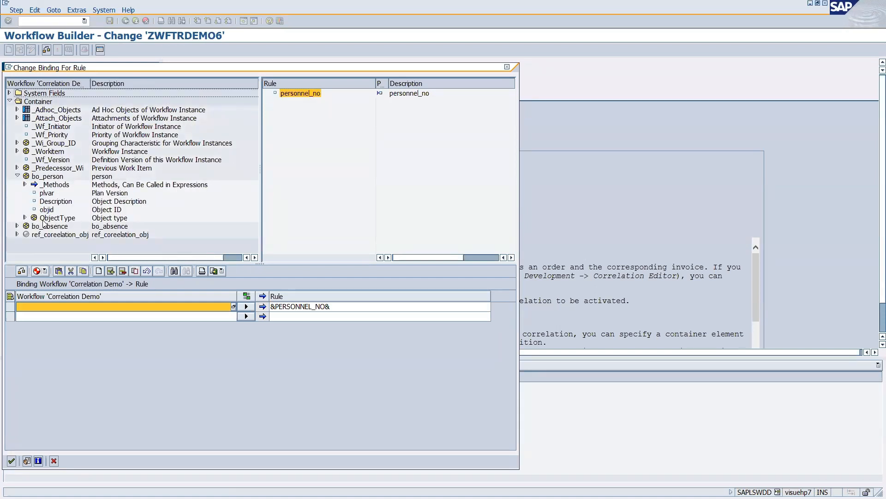
{"action": "left_click_drag", "start_coordinate": [46, 209], "coordinate": [42, 306]}
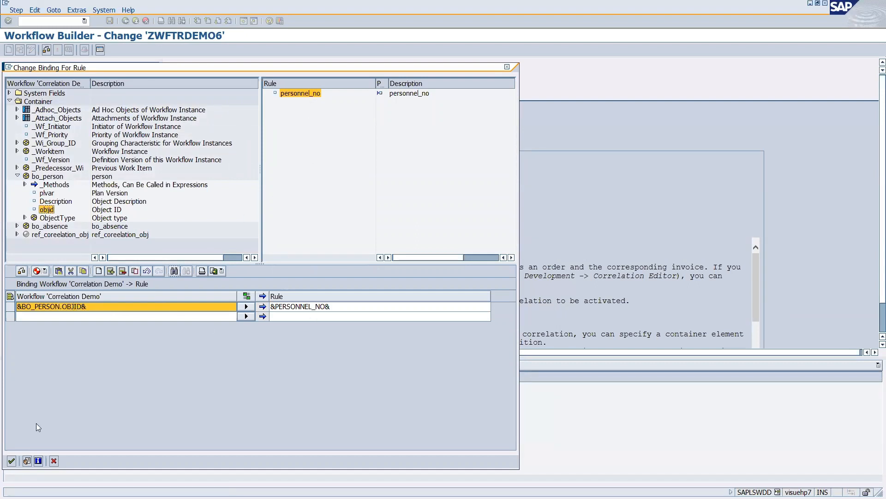
{"action": "left_click", "coordinate": [11, 461]}
Confirm the binding, then insert a wait step 'wait for approve' after the approved outcome.
{"action": "left_click", "coordinate": [12, 461]}
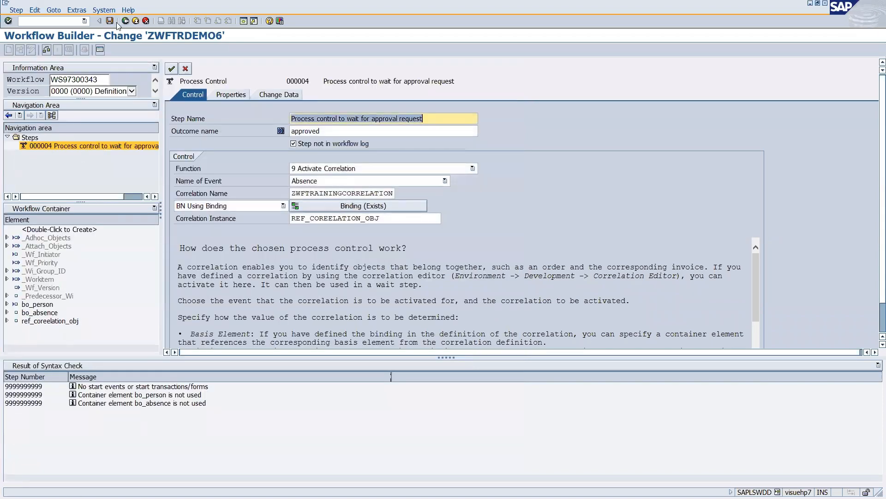
{"action": "left_click", "coordinate": [172, 69]}
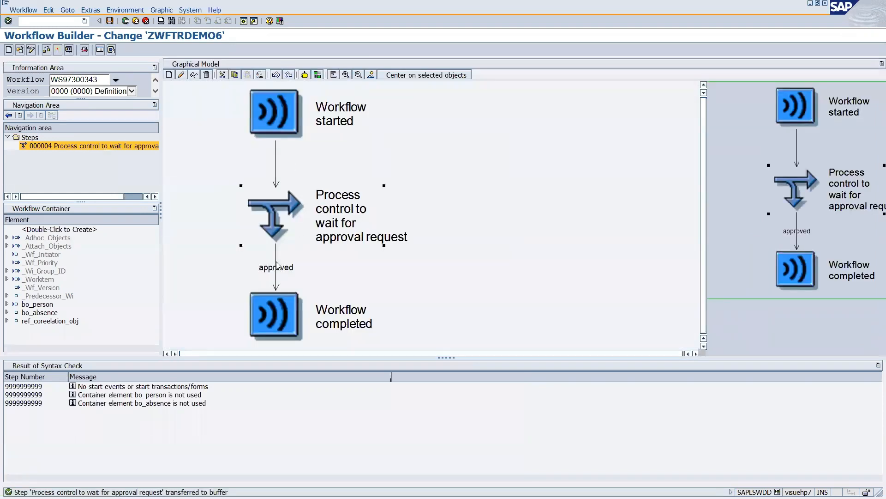
{"action": "right_click", "coordinate": [293, 270]}
{"action": "left_click", "coordinate": [293, 273]}
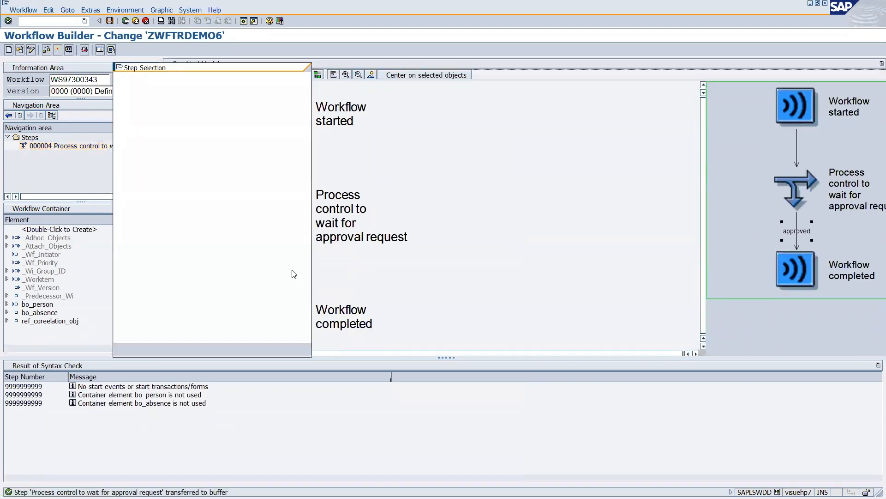
{"action": "double_click", "coordinate": [131, 167]}
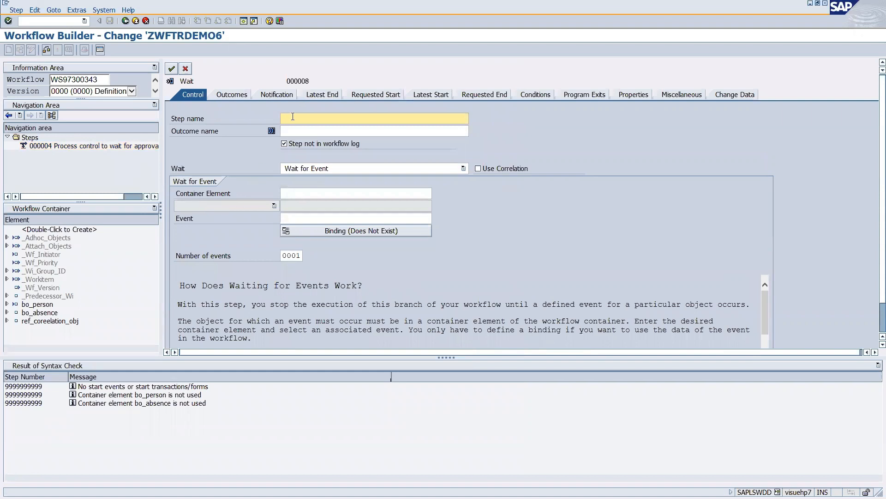
{"action": "type", "text": "wait for approve"}
Log the step and have it wait for bo_absence's FORMABSENC APPROVED event.
{"action": "left_click", "coordinate": [304, 131]}
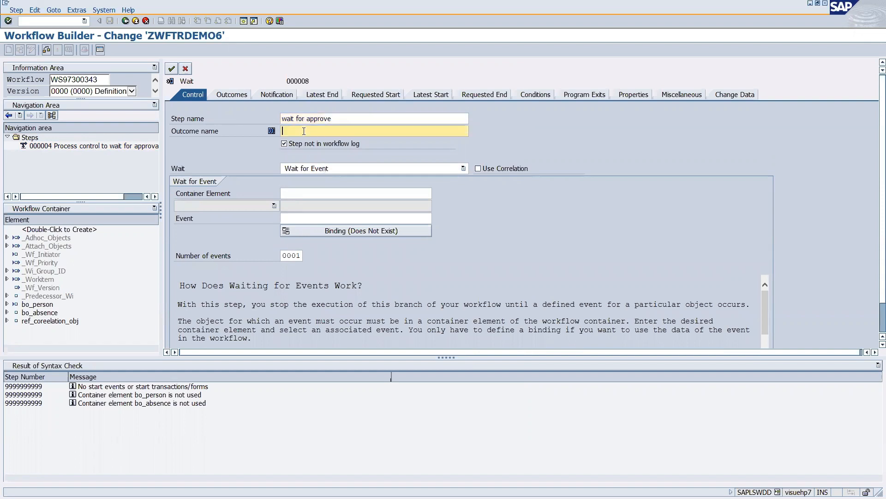
{"action": "left_click", "coordinate": [284, 143]}
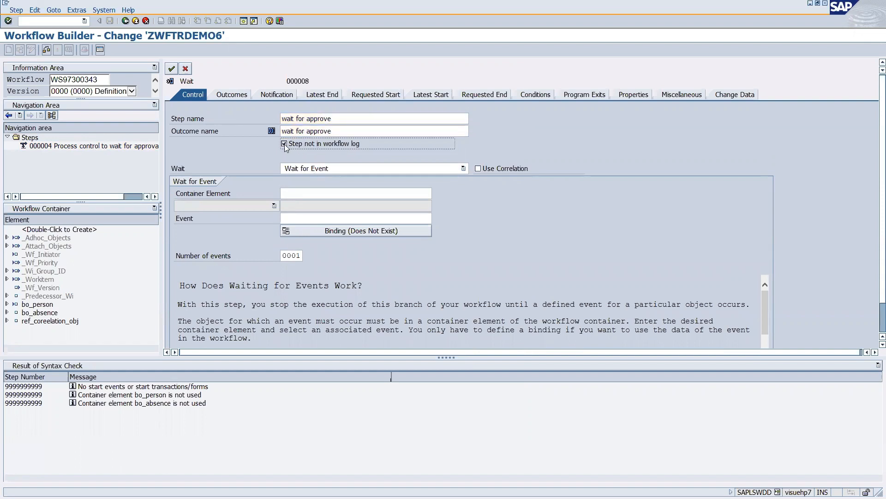
{"action": "left_click", "coordinate": [325, 170]}
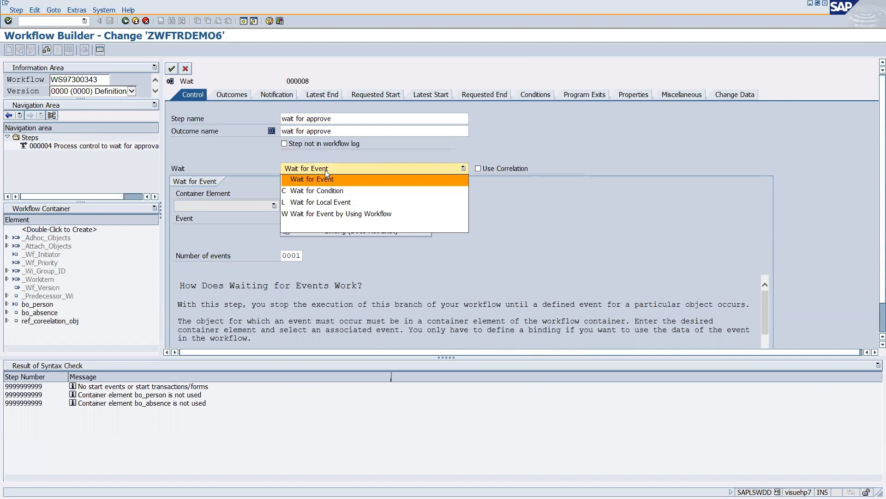
{"action": "left_click", "coordinate": [328, 178]}
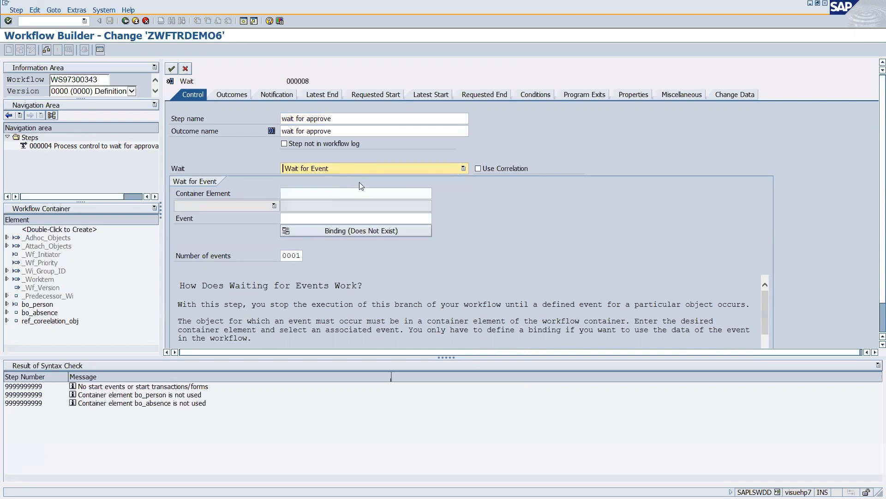
{"action": "left_click", "coordinate": [316, 195]}
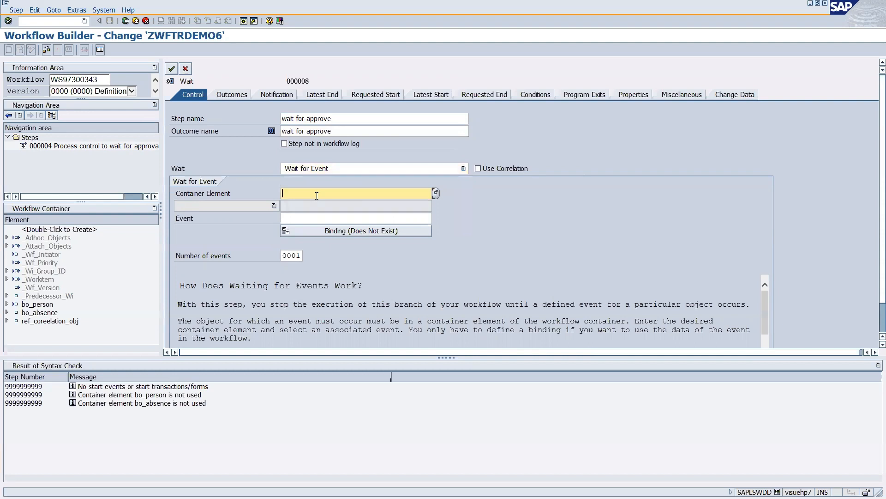
{"action": "left_click", "coordinate": [435, 193]}
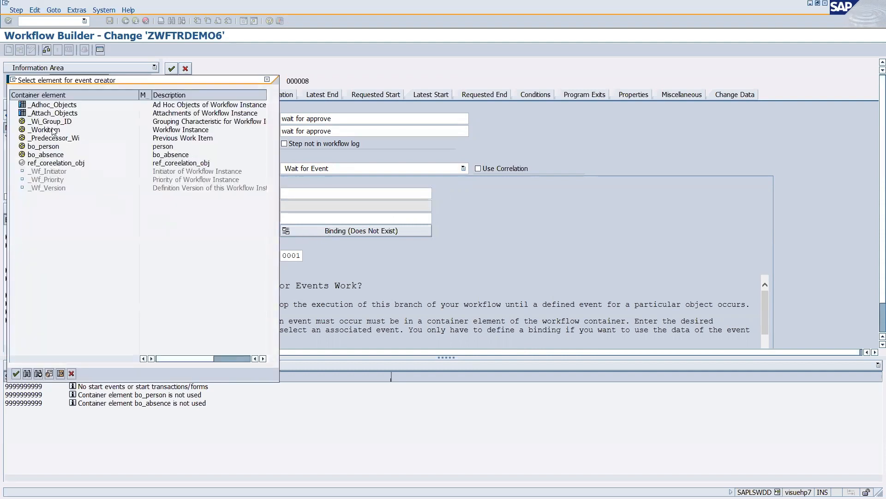
{"action": "double_click", "coordinate": [43, 155]}
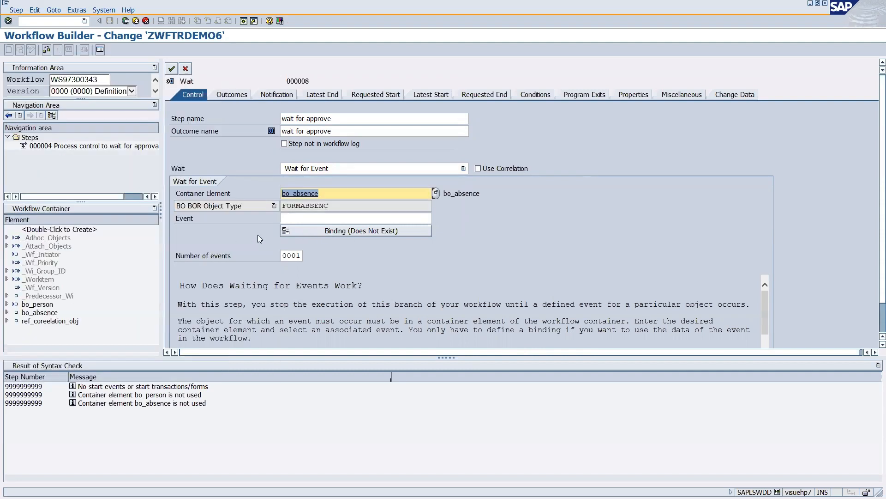
{"action": "left_click", "coordinate": [427, 219]}
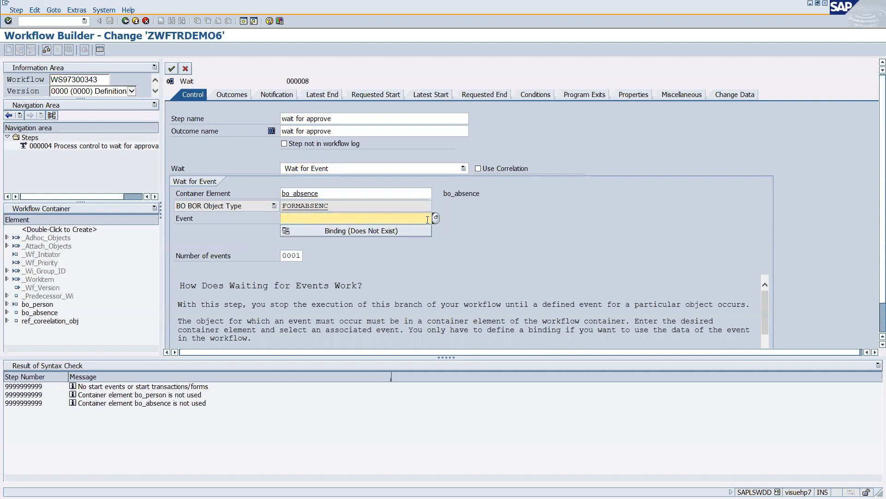
{"action": "left_click", "coordinate": [436, 218]}
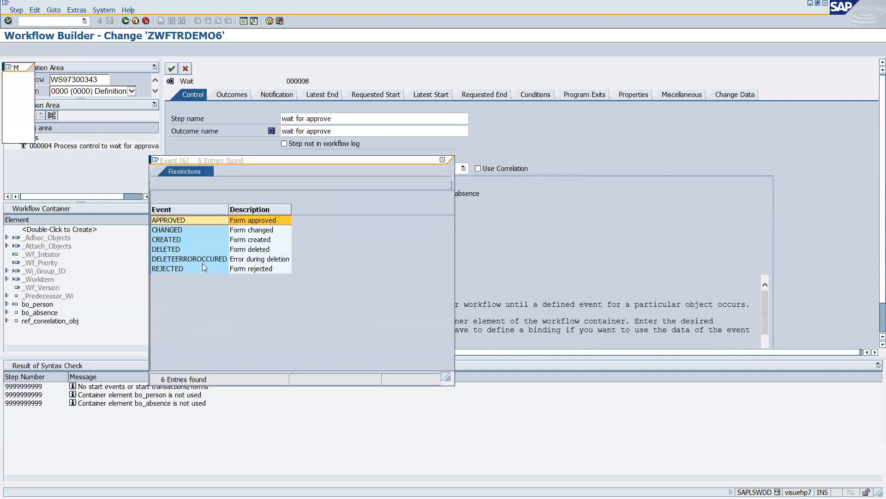
{"action": "left_click", "coordinate": [168, 220]}
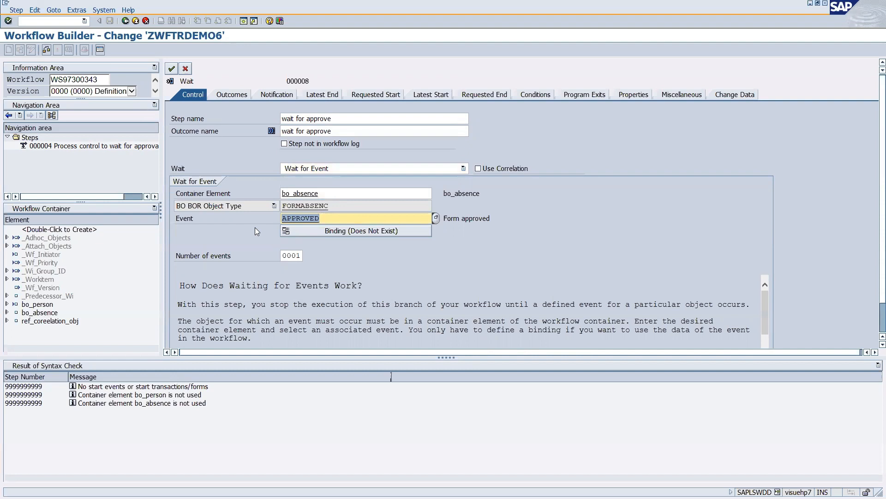
Map the event's _EVT_OBJECT to bo_absence in the wait step's event binding.
{"action": "left_click", "coordinate": [334, 232]}
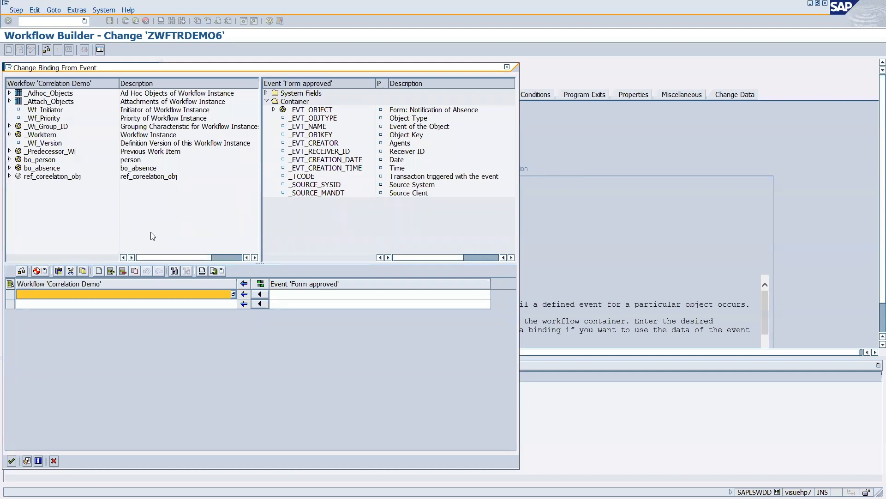
{"action": "left_click_drag", "start_coordinate": [312, 111], "coordinate": [306, 295]}
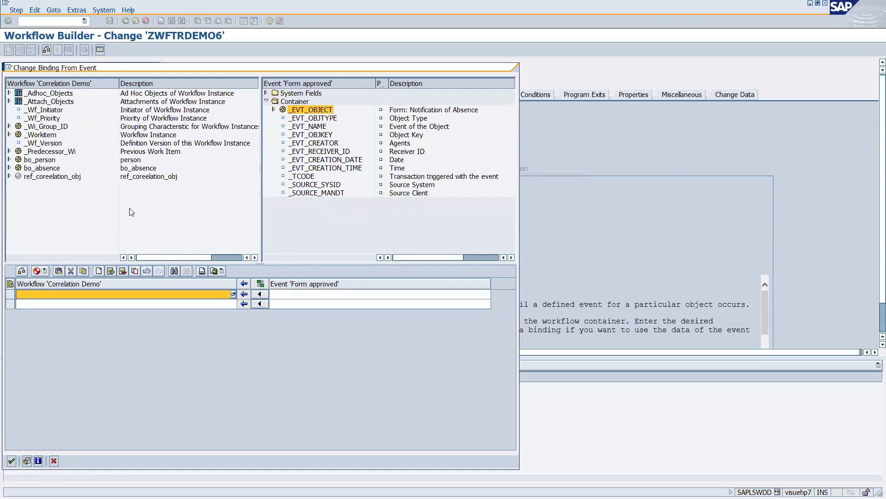
{"action": "left_click_drag", "start_coordinate": [46, 171], "coordinate": [50, 293]}
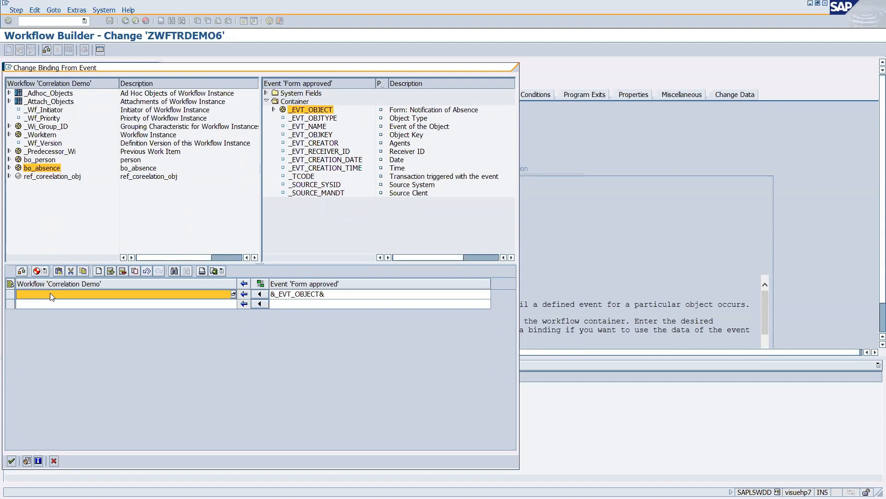
{"action": "left_click", "coordinate": [11, 461]}
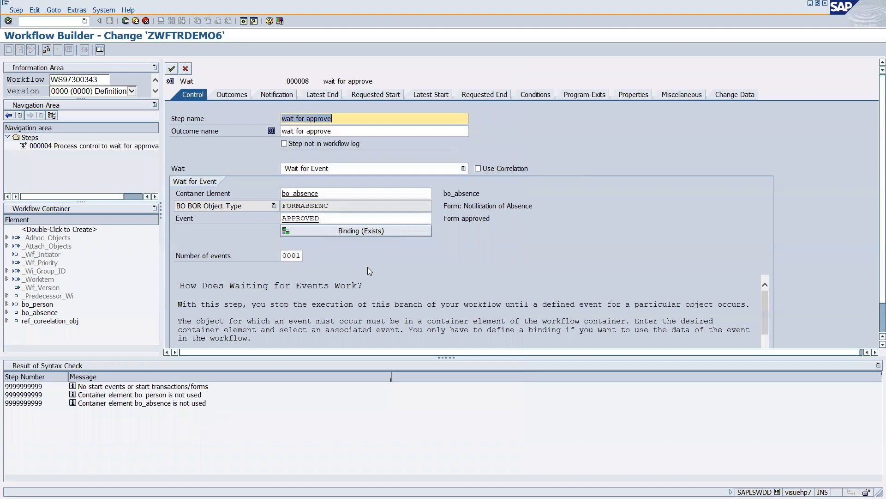
Confirm the wait step and save workflow ZWFTRDEMO6.
{"action": "scroll", "coordinate": [354, 277], "scroll_direction": "down", "scroll_amount": 5}
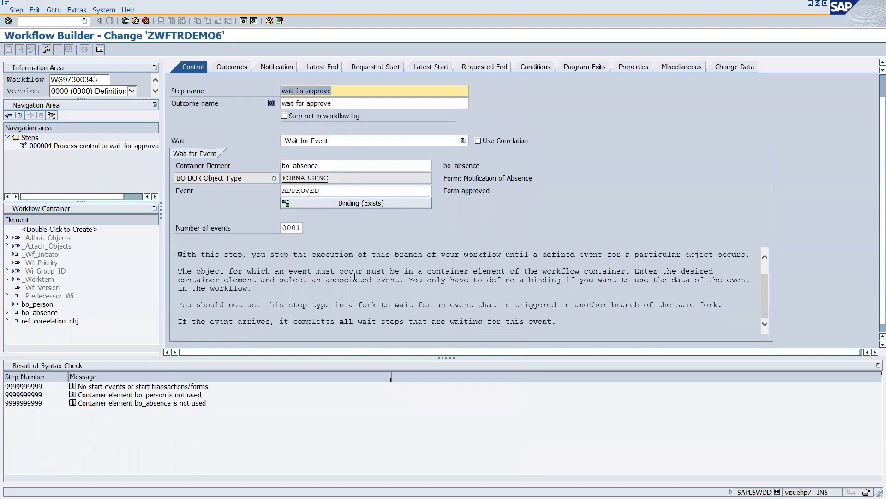
{"action": "scroll", "coordinate": [355, 278], "scroll_direction": "up", "scroll_amount": 5}
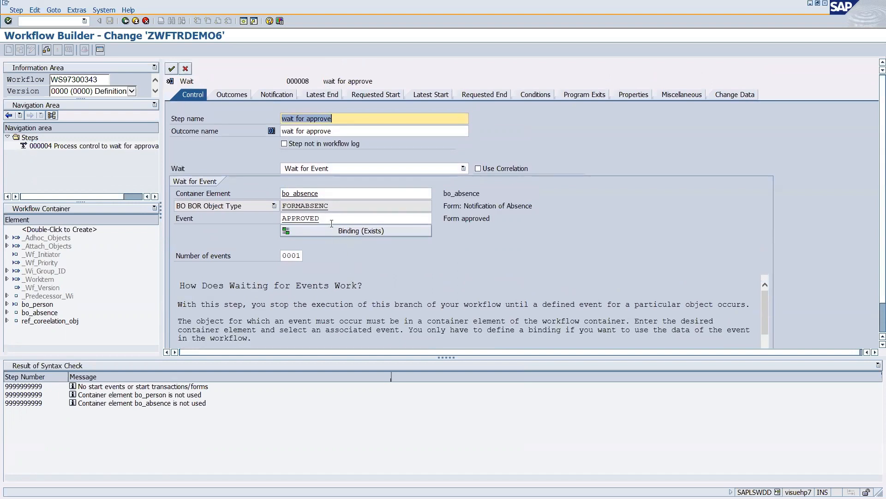
{"action": "left_click", "coordinate": [332, 221]}
{"action": "key", "text": "Return"}
{"action": "left_click", "coordinate": [174, 68]}
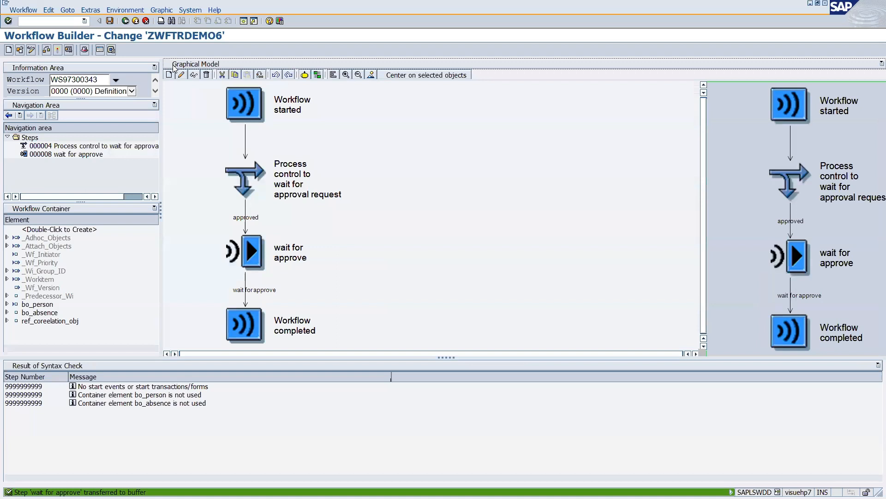
{"action": "left_click", "coordinate": [109, 21]}
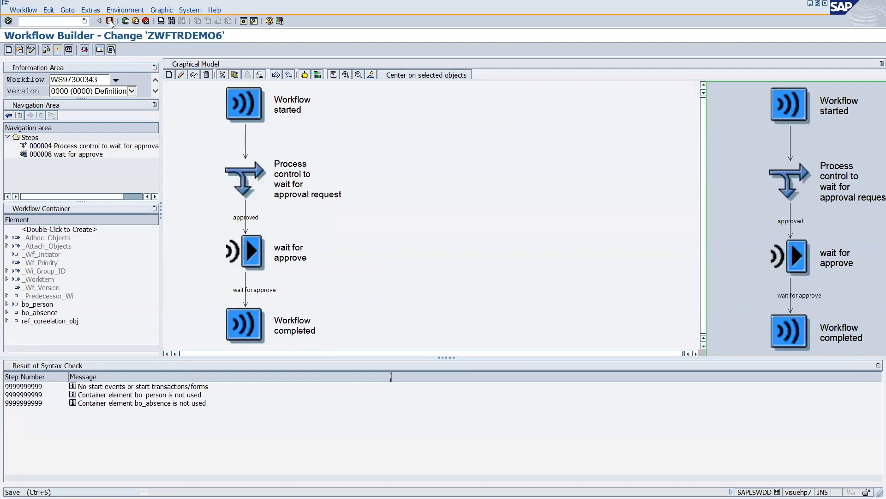
Reopen the process control step and re-accept its REF_COREELATION_OBJ correlation settings.
{"action": "double_click", "coordinate": [251, 192]}
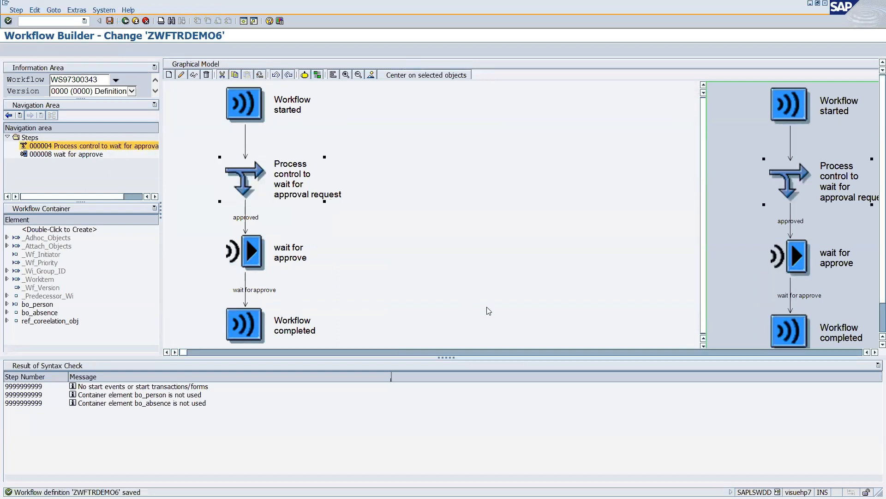
{"action": "scroll", "coordinate": [412, 225], "scroll_direction": "down", "scroll_amount": 1}
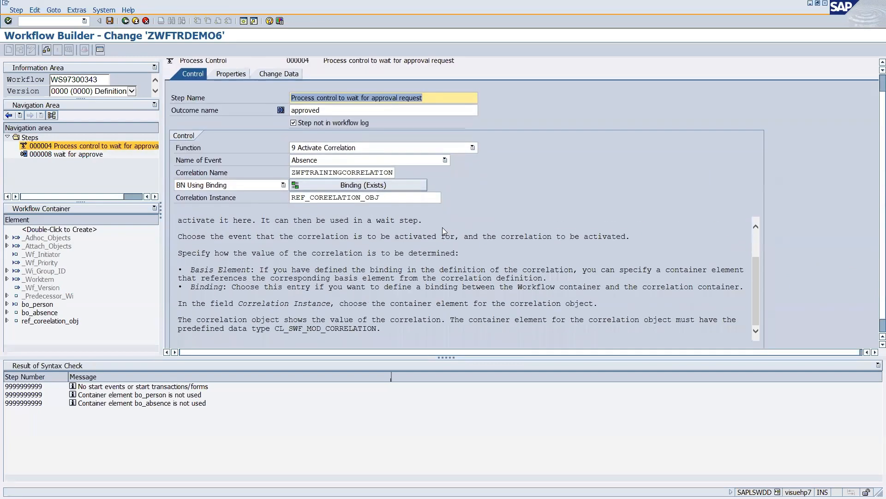
{"action": "scroll", "coordinate": [442, 227], "scroll_direction": "down", "scroll_amount": 1}
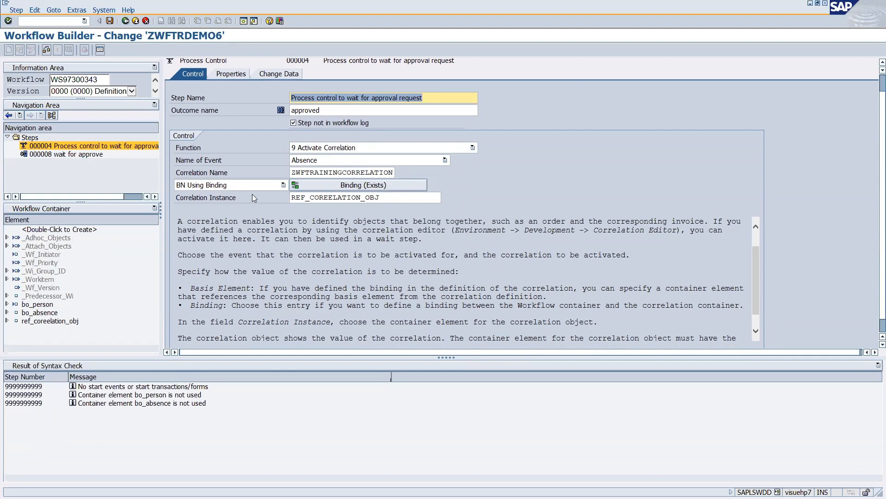
{"action": "left_click", "coordinate": [370, 200]}
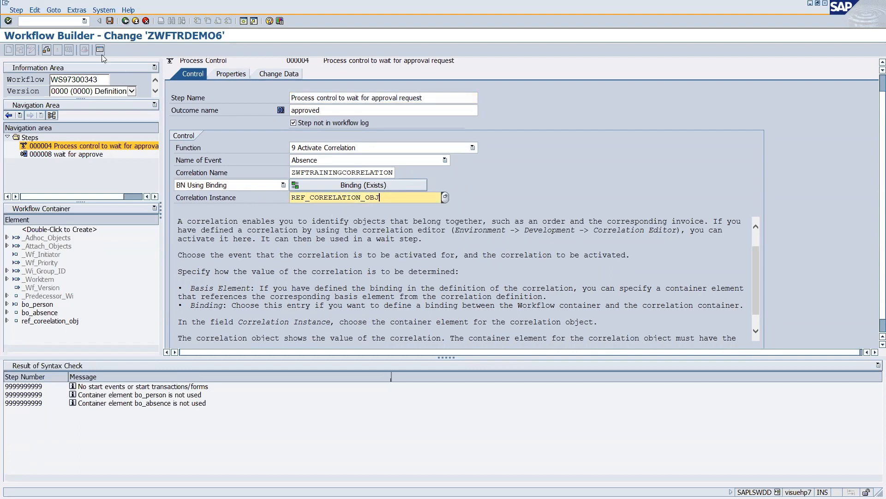
{"action": "key", "text": "Return"}
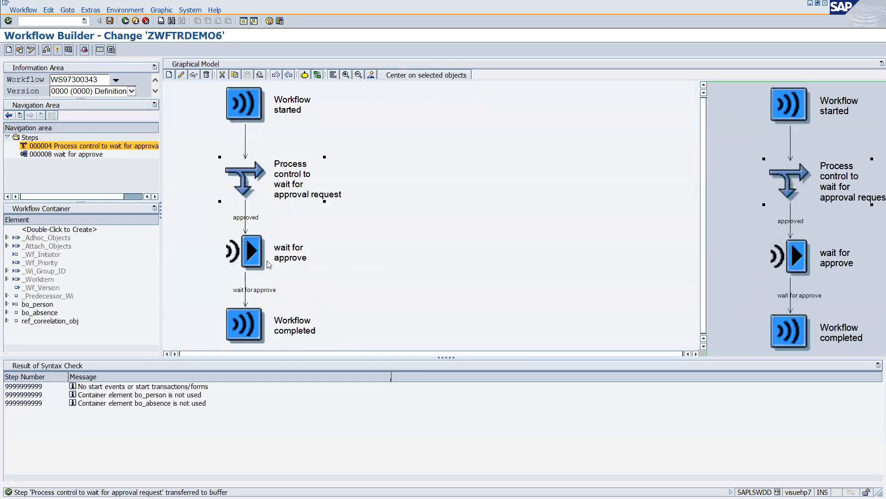
Make 'wait for approve' use correlation ZWFTRAININGCORRELATION.
{"action": "double_click", "coordinate": [269, 265]}
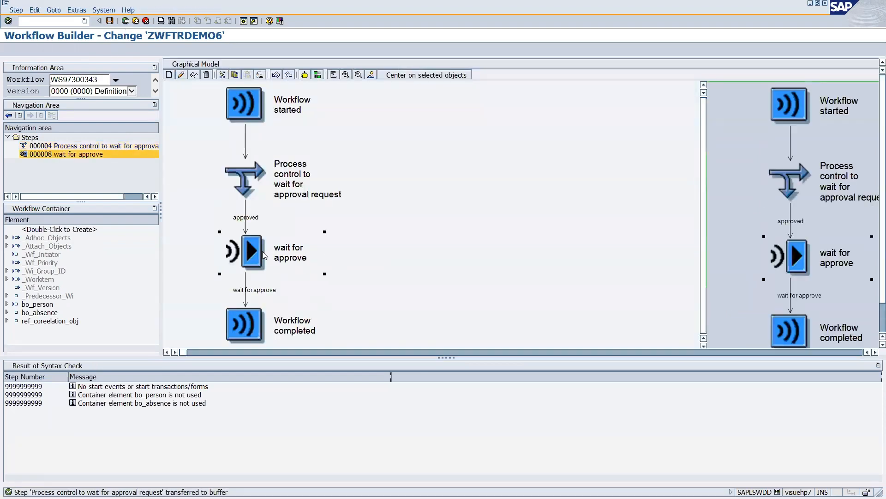
{"action": "scroll", "coordinate": [390, 261], "scroll_direction": "down", "scroll_amount": 2}
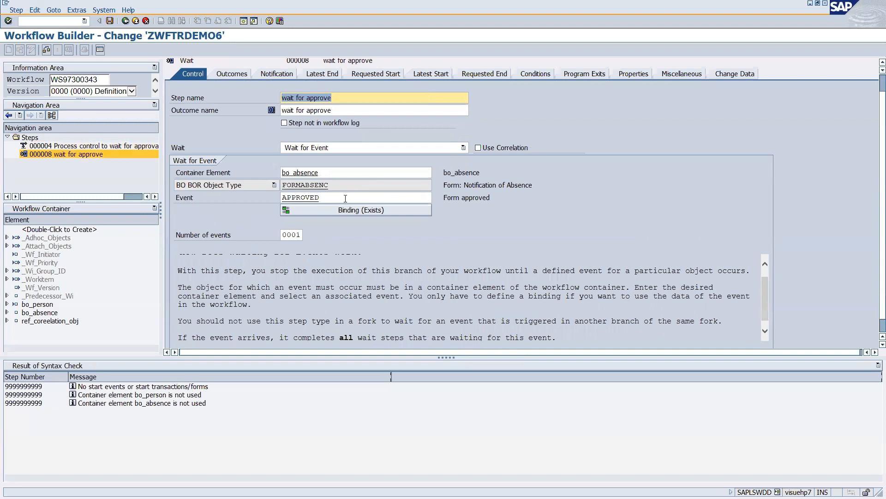
{"action": "scroll", "coordinate": [434, 254], "scroll_direction": "down", "scroll_amount": 1}
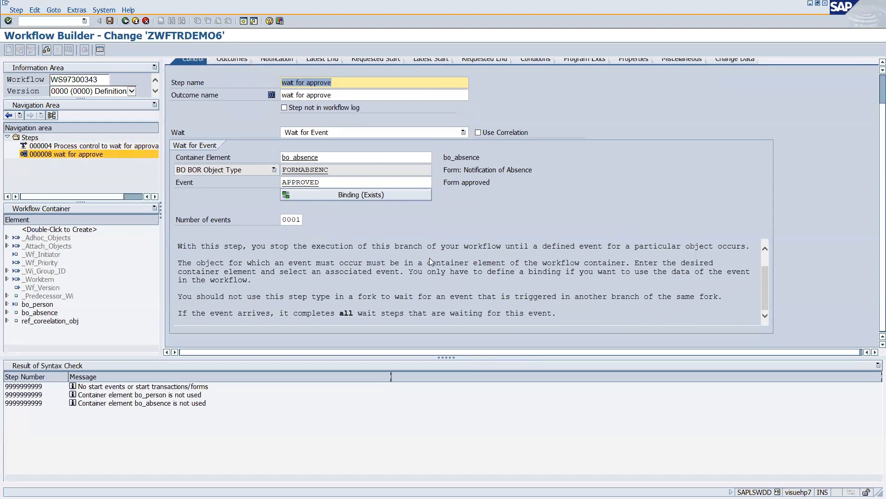
{"action": "left_click", "coordinate": [478, 132]}
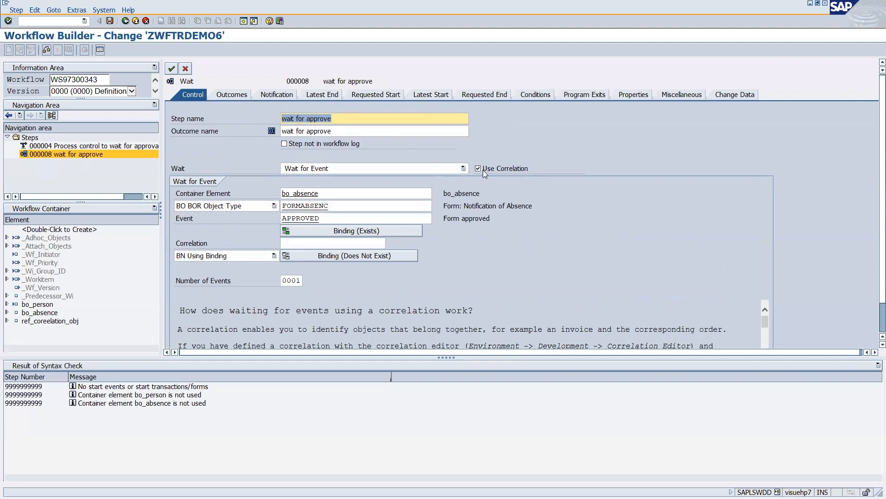
{"action": "left_click", "coordinate": [293, 244]}
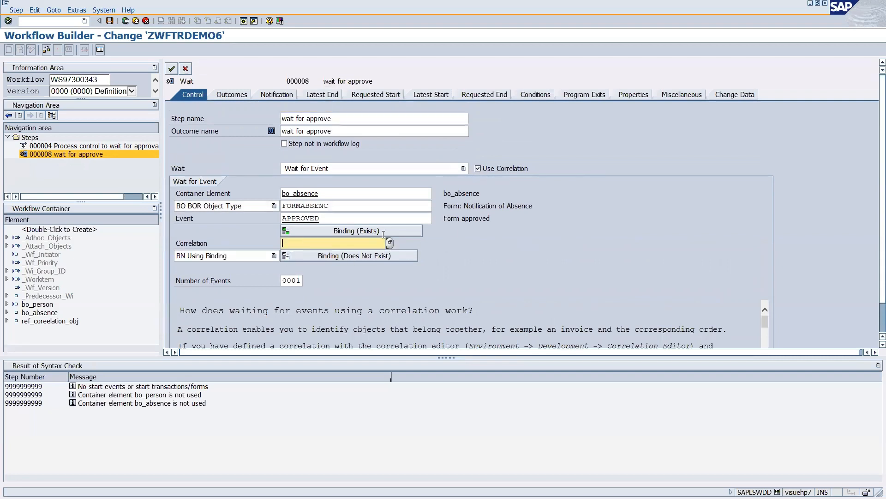
{"action": "key", "text": "BackSpace"}
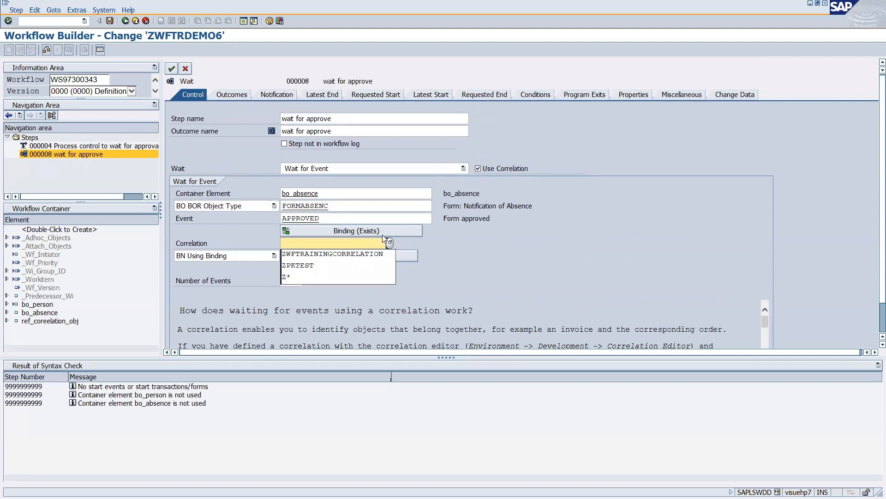
{"action": "left_click", "coordinate": [328, 254]}
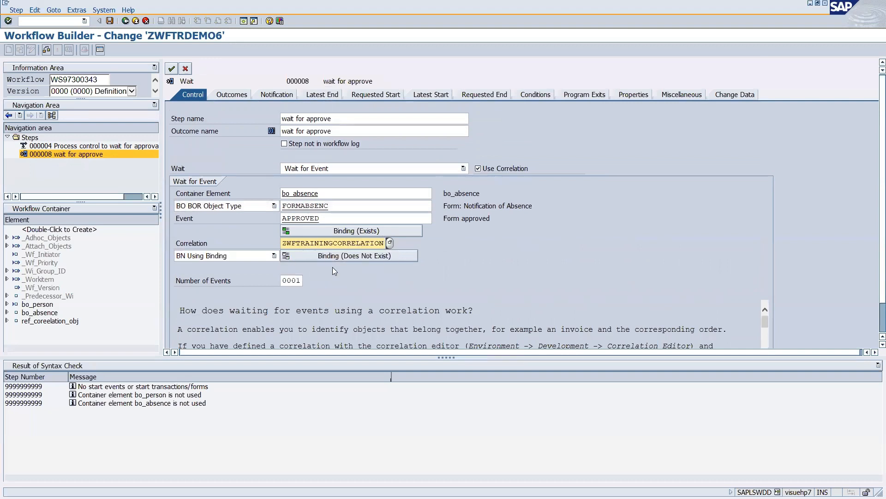
{"action": "key", "text": "Return"}
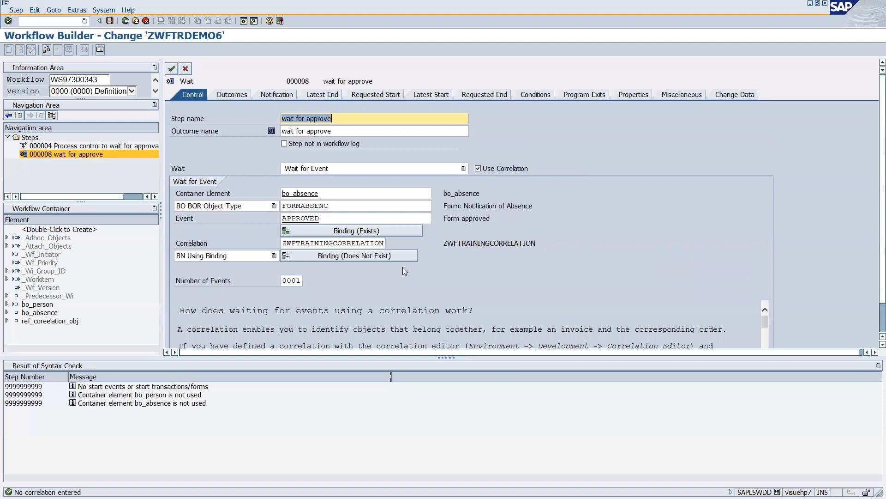
{"action": "left_click", "coordinate": [318, 245]}
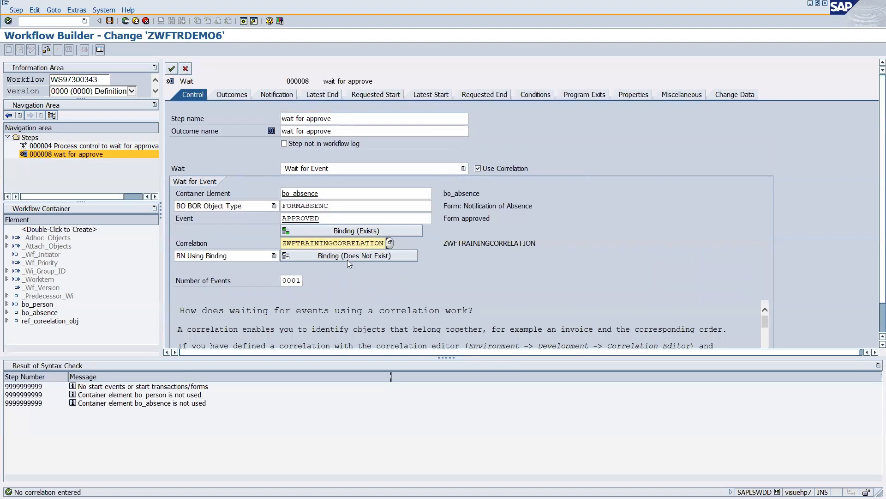
{"action": "left_click", "coordinate": [347, 256]}
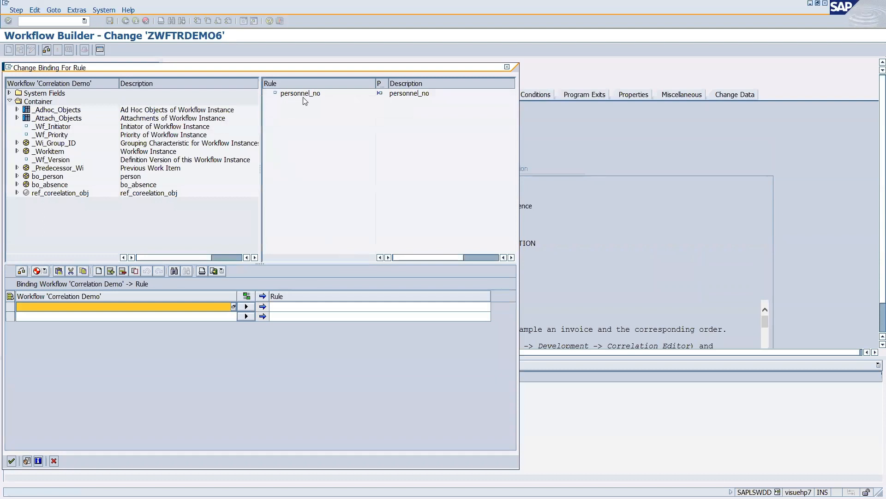
Map bo_person's objid to personnel_no in the wait step's correlation binding and accept the step.
{"action": "left_click", "coordinate": [301, 95]}
{"action": "left_click_drag", "start_coordinate": [301, 95], "coordinate": [285, 311]}
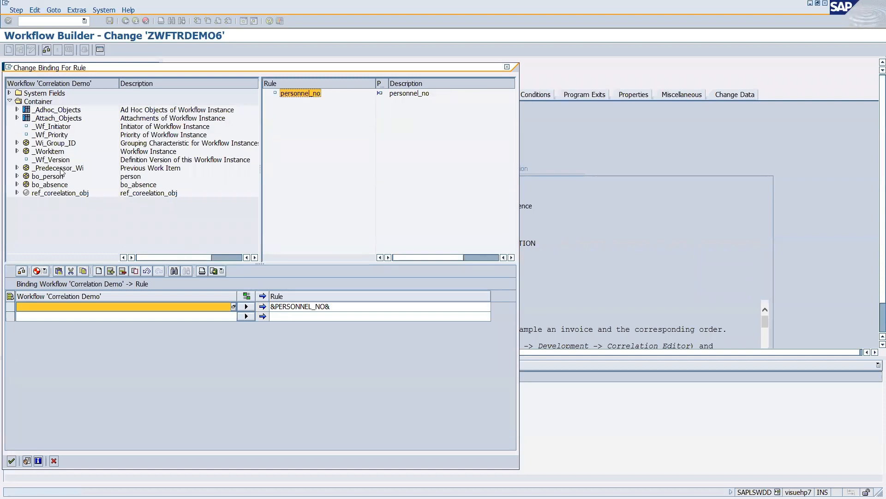
{"action": "left_click", "coordinate": [17, 177]}
{"action": "left_click_drag", "start_coordinate": [46, 209], "coordinate": [37, 309]}
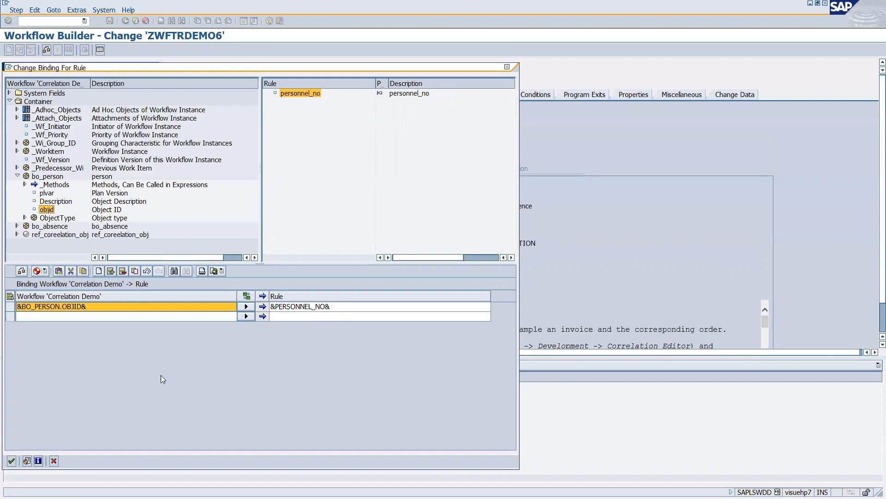
{"action": "left_click", "coordinate": [11, 460]}
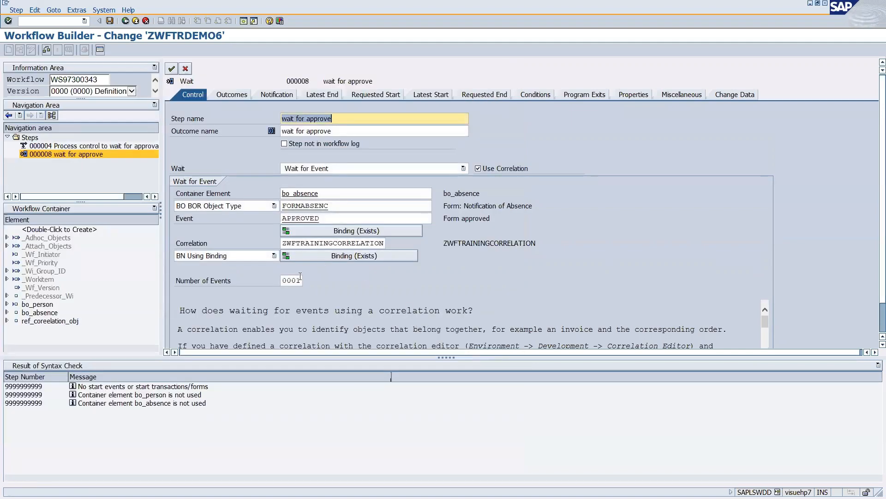
{"action": "left_click", "coordinate": [171, 69]}
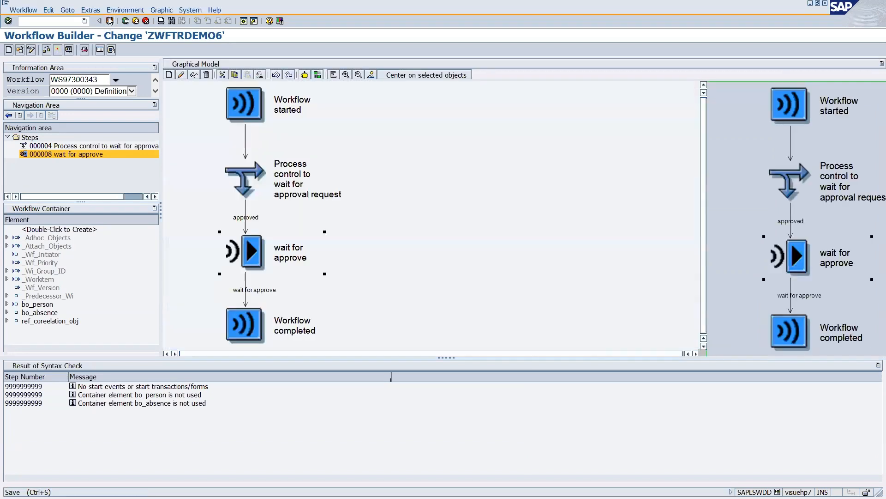
Save and activate ZWFTRDEMO6, then view step 000011 after the wait step and return to the graph.
{"action": "left_click", "coordinate": [110, 22]}
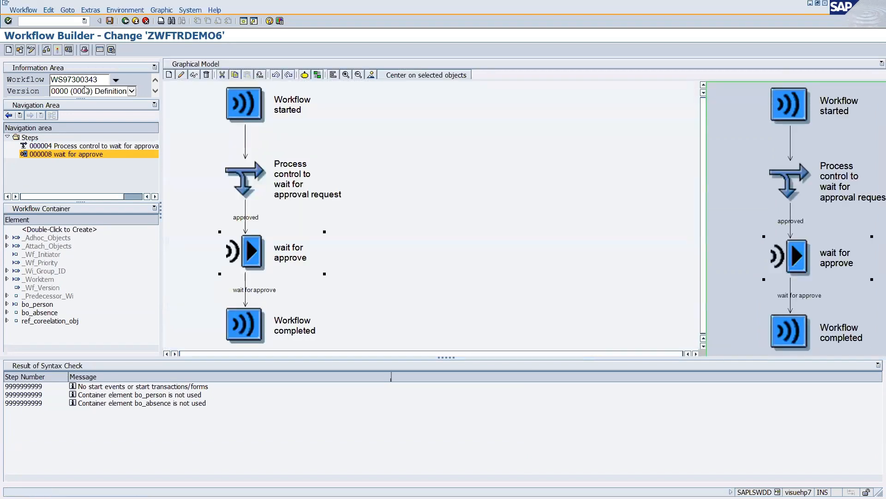
{"action": "left_click", "coordinate": [58, 49]}
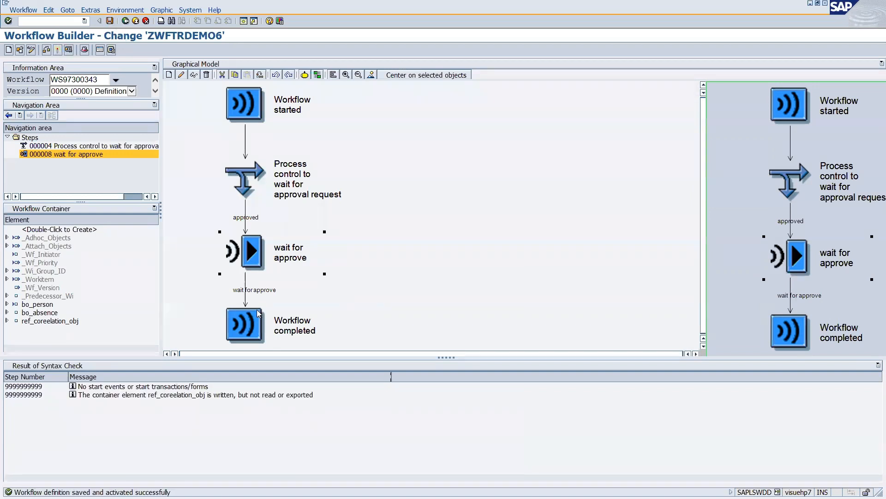
{"action": "right_click", "coordinate": [245, 299]}
{"action": "left_click", "coordinate": [275, 315]}
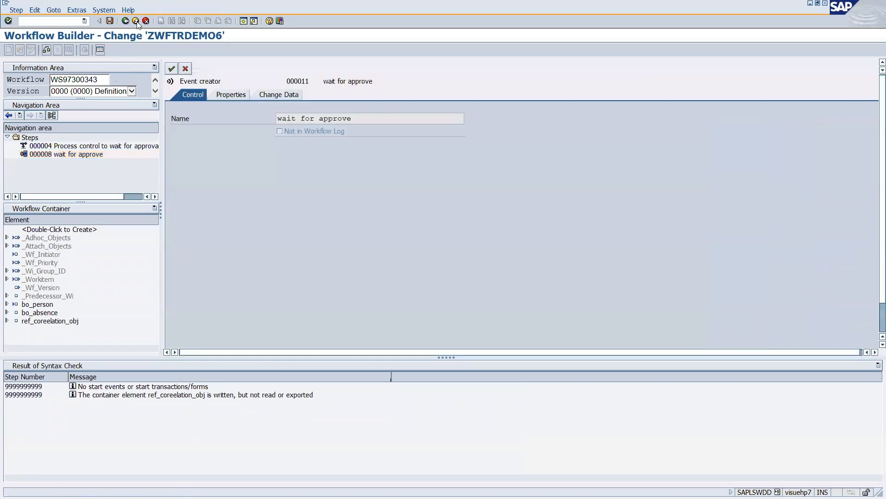
{"action": "left_click", "coordinate": [135, 21]}
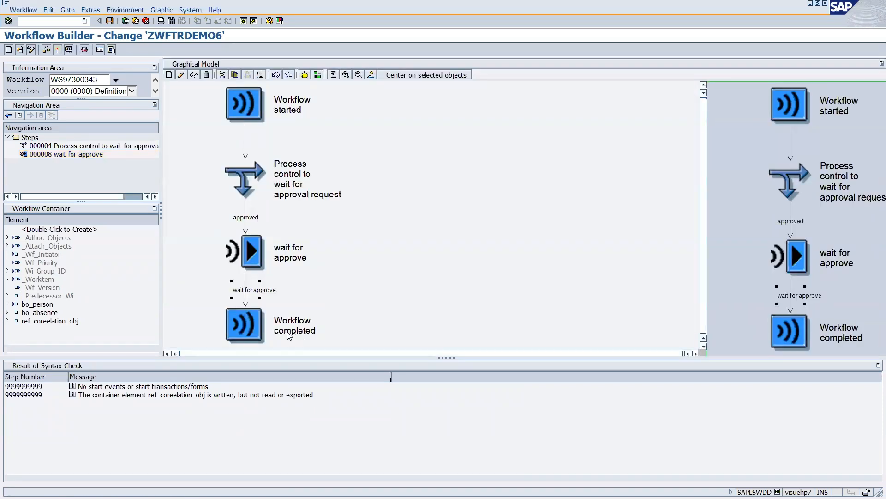
Insert a Send Mail step after the wait-for-approve step.
{"action": "right_click", "coordinate": [245, 292]}
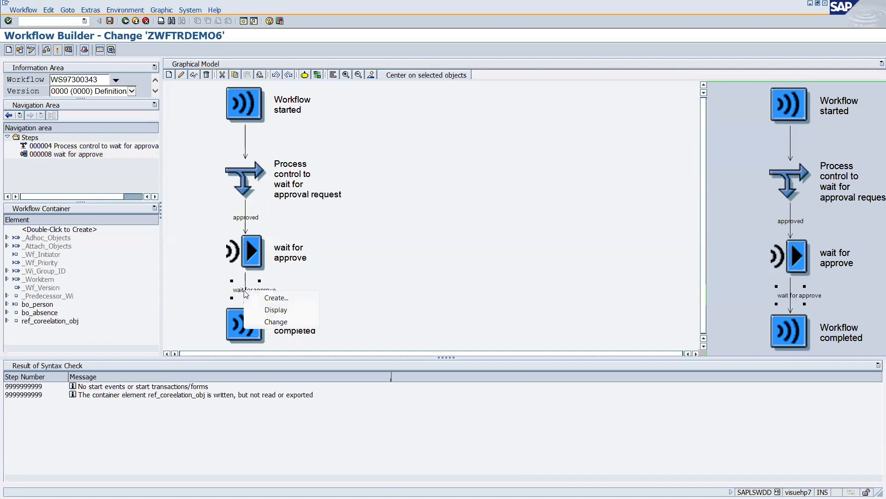
{"action": "left_click", "coordinate": [316, 317]}
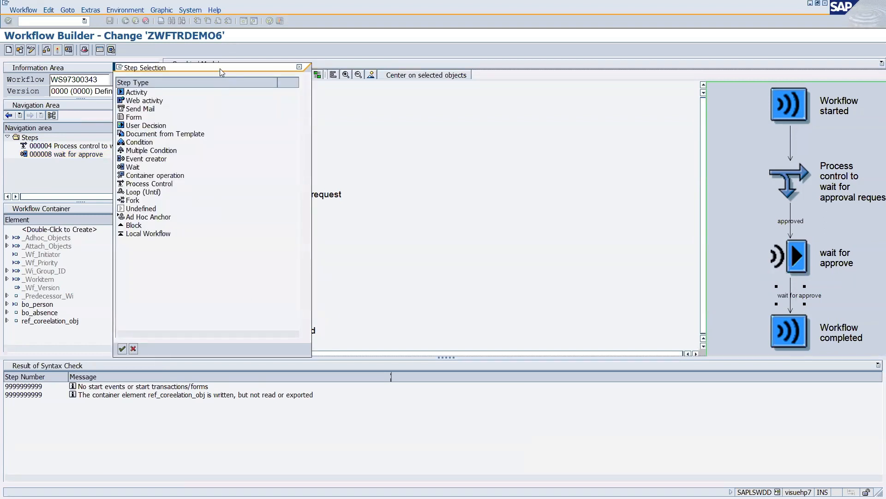
{"action": "left_click_drag", "start_coordinate": [219, 69], "coordinate": [231, 70]}
{"action": "left_click_drag", "start_coordinate": [290, 76], "coordinate": [538, 63]}
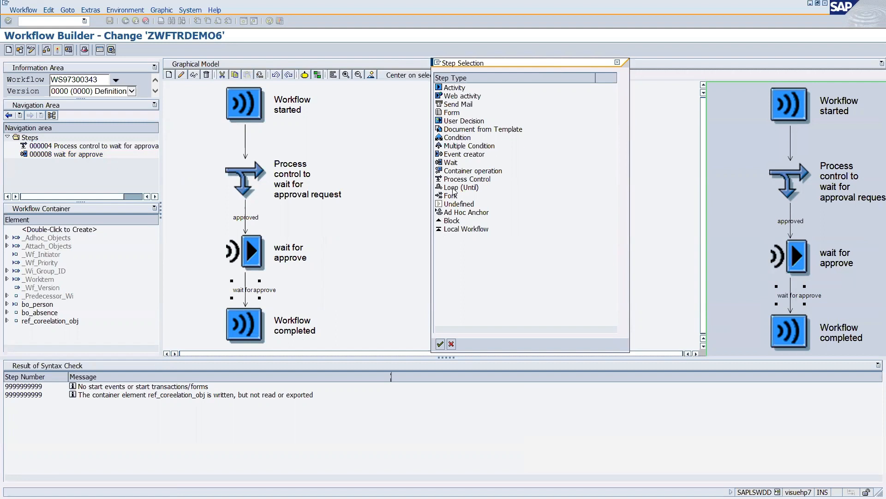
{"action": "left_click", "coordinate": [450, 105]}
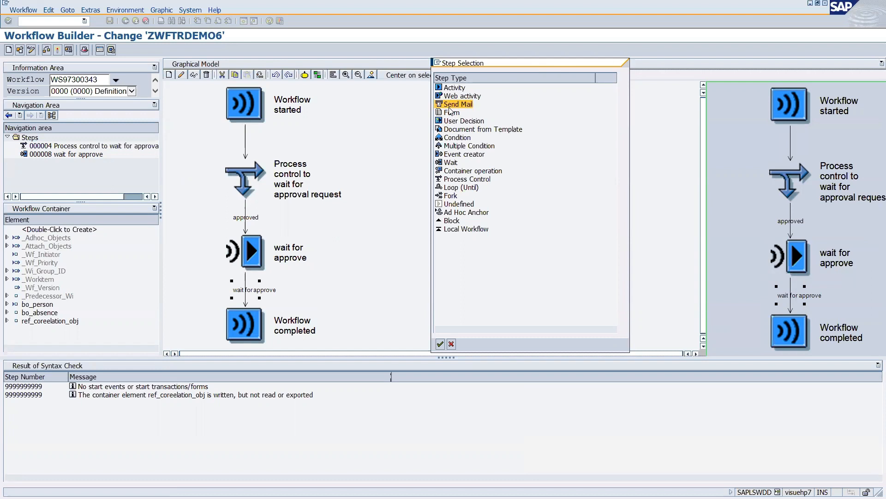
{"action": "double_click", "coordinate": [451, 110]}
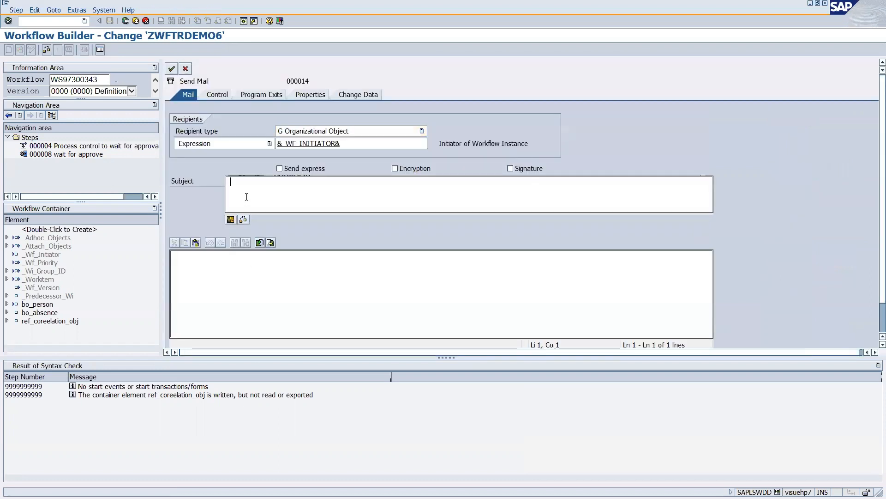
Set the mail subject and body to 'send email' and confirm the step.
{"action": "type", "text": "send email"}
{"action": "key", "text": "ctrl+a"}
{"action": "key", "text": "ctrl+c"}
{"action": "left_click", "coordinate": [252, 281]}
{"action": "key", "text": "ctrl+v"}
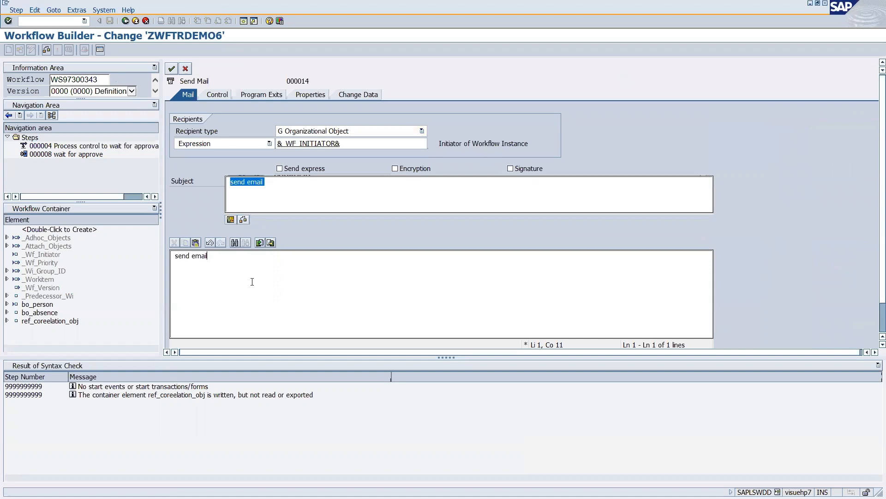
{"action": "left_click", "coordinate": [171, 69]}
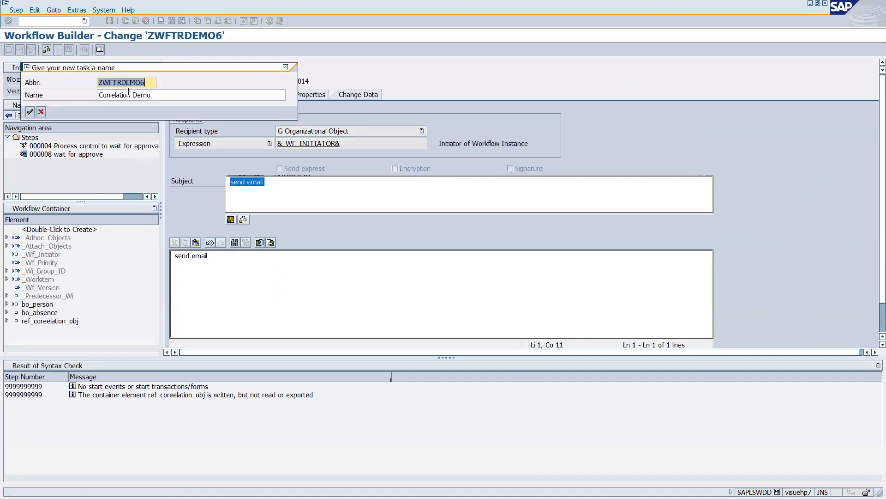
Create the mail task 'send email' / 'send ema', saving its object directory entry and transport request.
{"action": "type", "text": "send email"}
{"action": "key", "text": "Tab"}
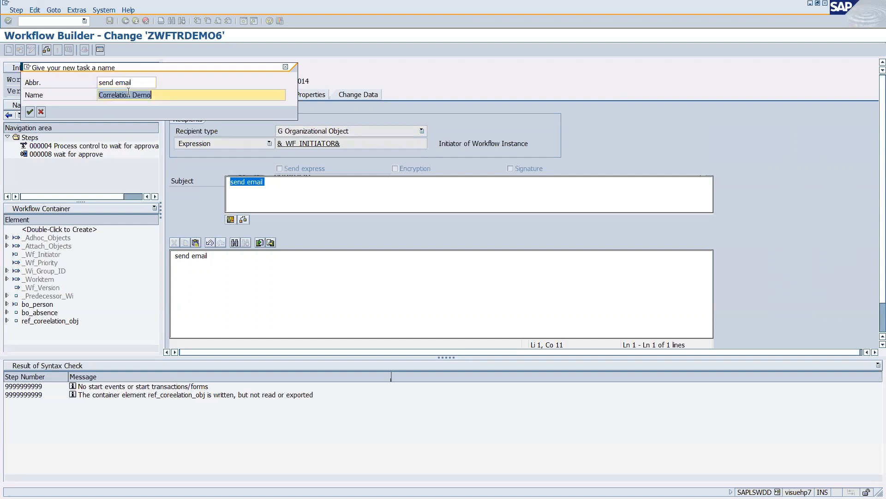
{"action": "type", "text": "send ema"}
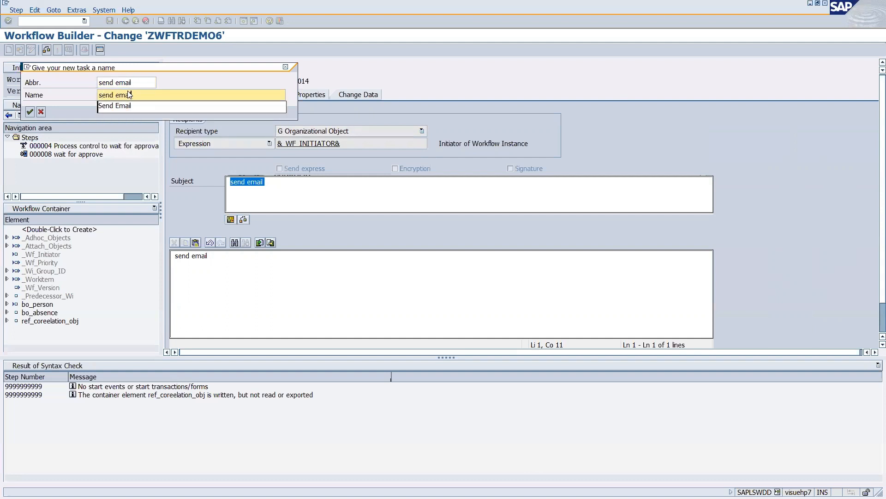
{"action": "key", "text": "Return"}
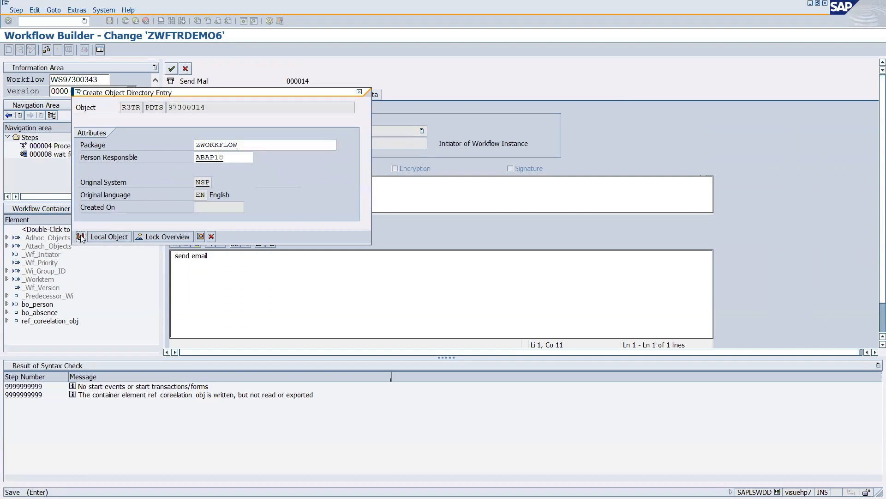
{"action": "left_click", "coordinate": [81, 237]}
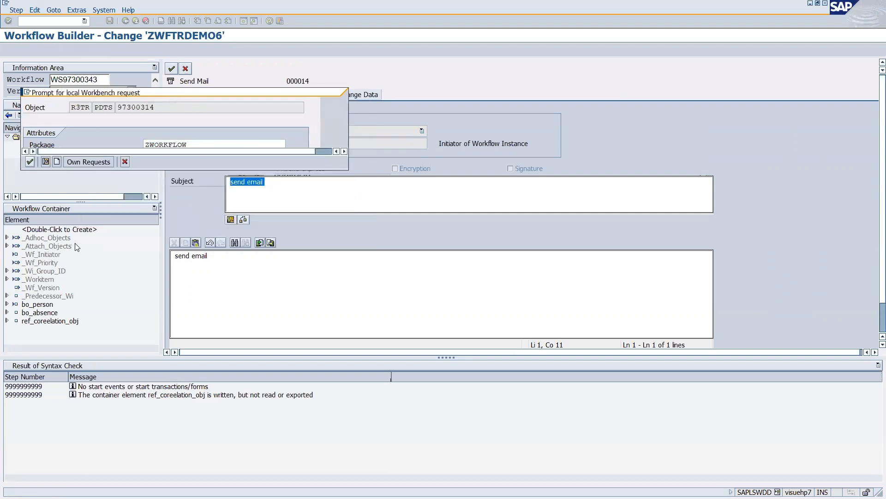
{"action": "left_click", "coordinate": [29, 163]}
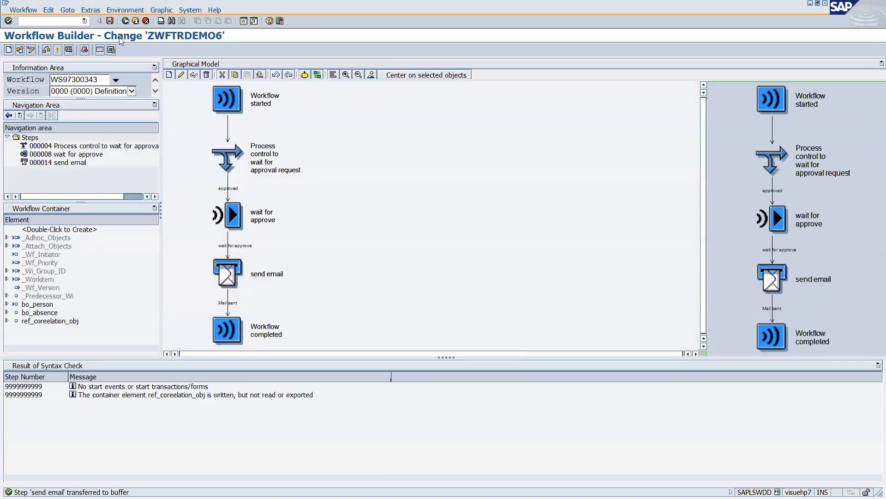
Save and activate ZWFTRDEMO6, then launch table view maintenance with /nsm30.
{"action": "left_click", "coordinate": [111, 22]}
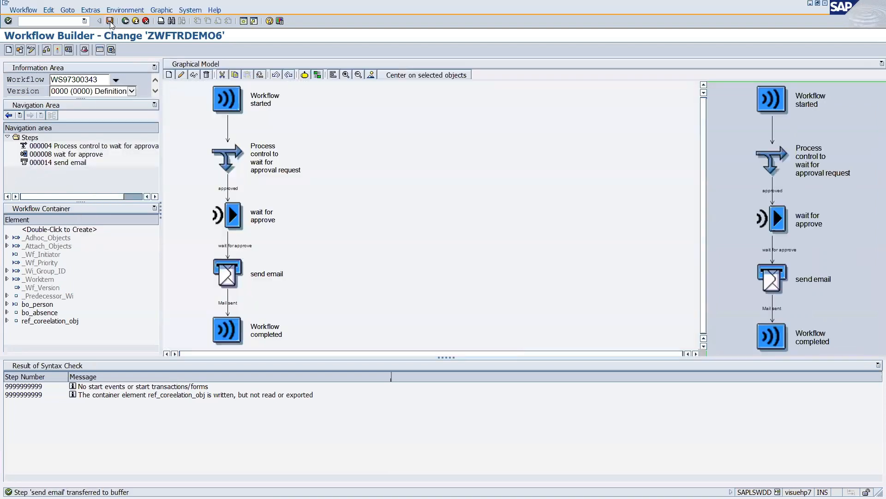
{"action": "left_click", "coordinate": [58, 51]}
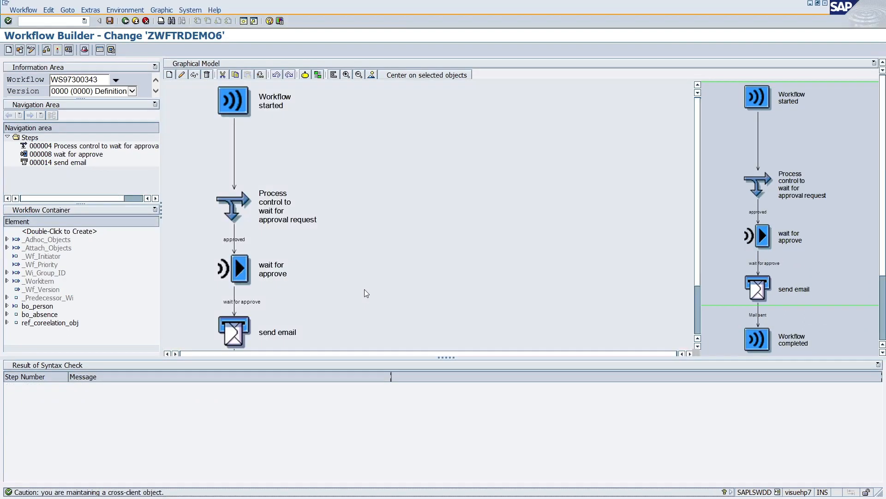
{"action": "left_click", "coordinate": [28, 21]}
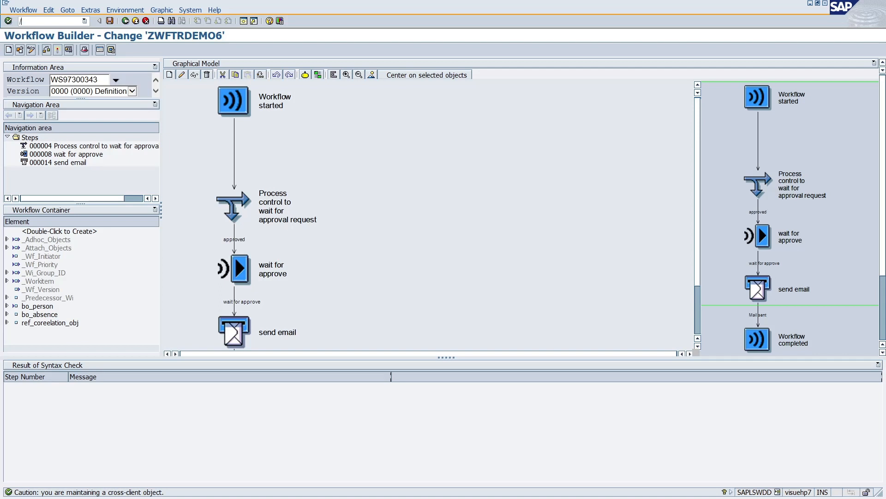
{"action": "type", "text": "/nsm30"}
{"action": "key", "text": "Return"}
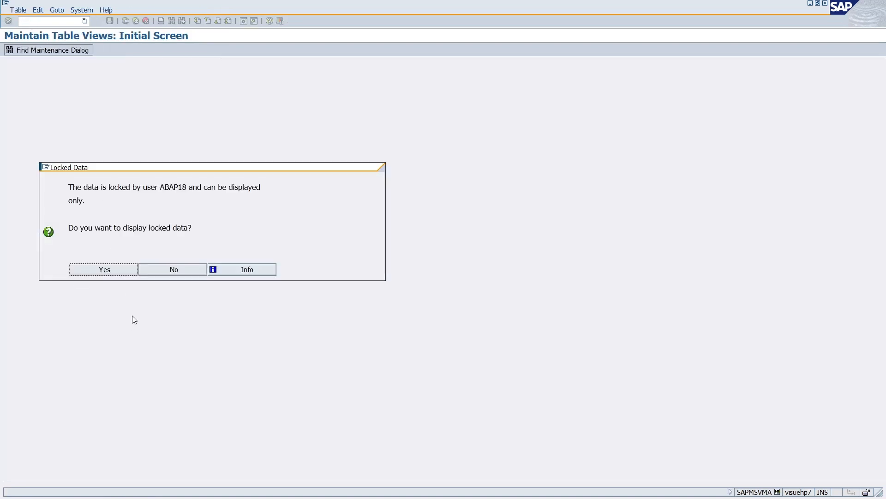
Accept the Locked Data prompt and return to the event type linkages overview in change mode.
{"action": "left_click", "coordinate": [118, 272]}
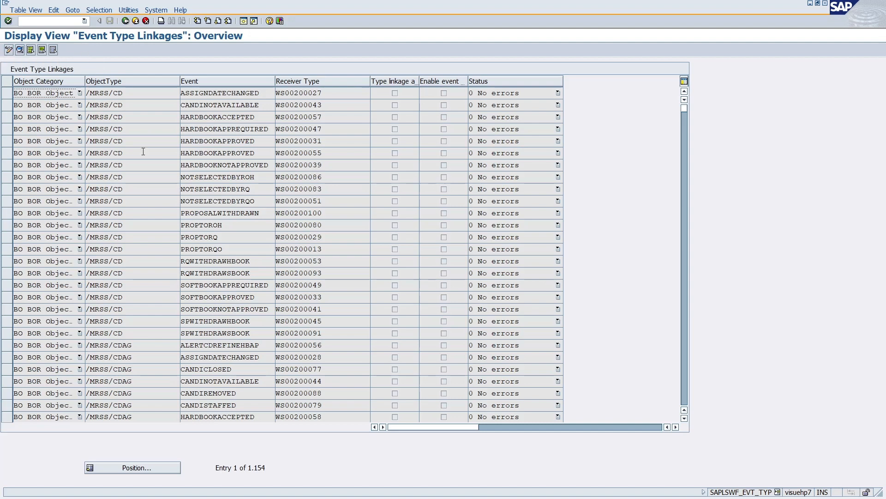
{"action": "key", "text": "alt+Tab"}
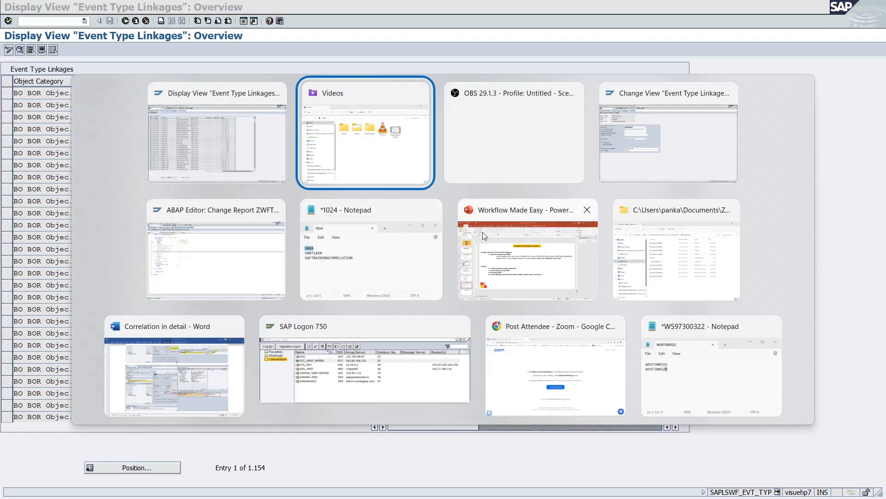
{"action": "key", "text": "alt+Tab"}
{"action": "key", "text": "alt+Tab"}
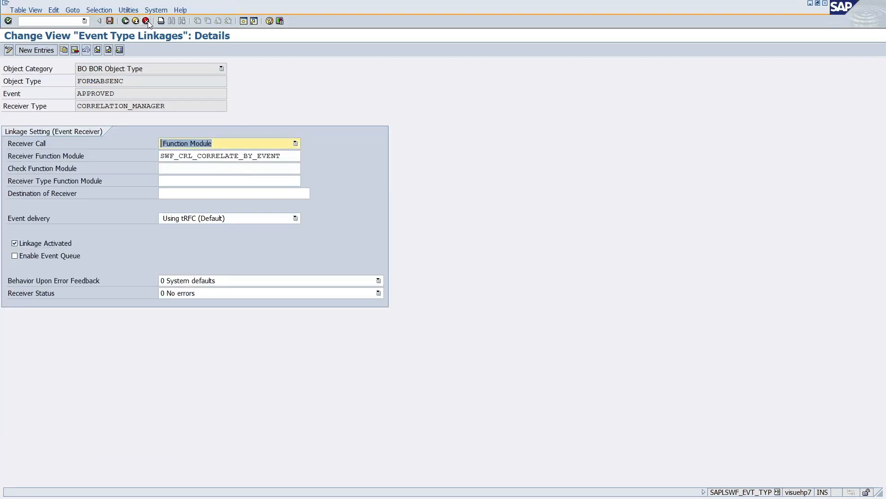
{"action": "left_click", "coordinate": [146, 22]}
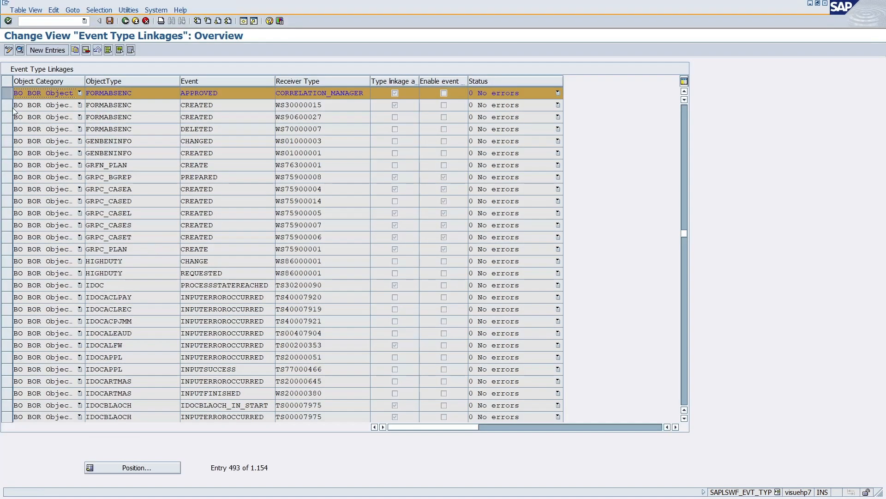
{"action": "left_click", "coordinate": [7, 95]}
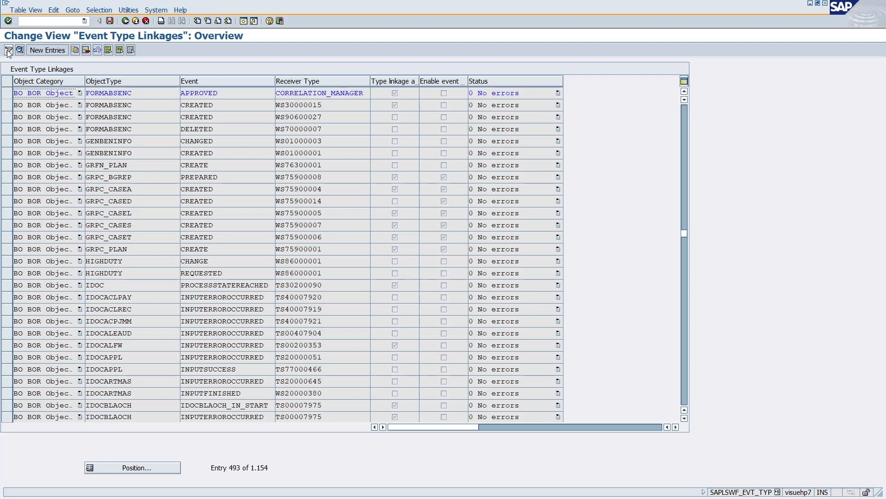
Add a new linkage entry with FORMABSENC, event APPROVED and receiver type CORRELATION_MANAGER.
{"action": "left_click", "coordinate": [37, 48]}
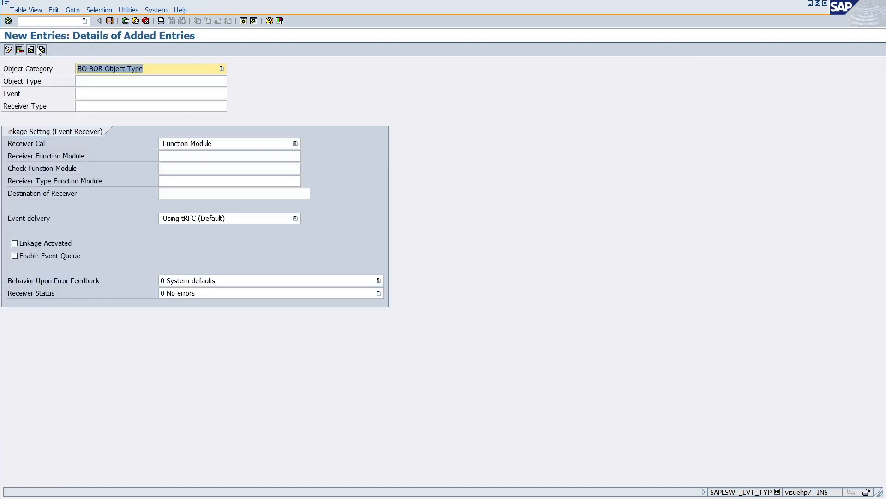
{"action": "left_click", "coordinate": [125, 81]}
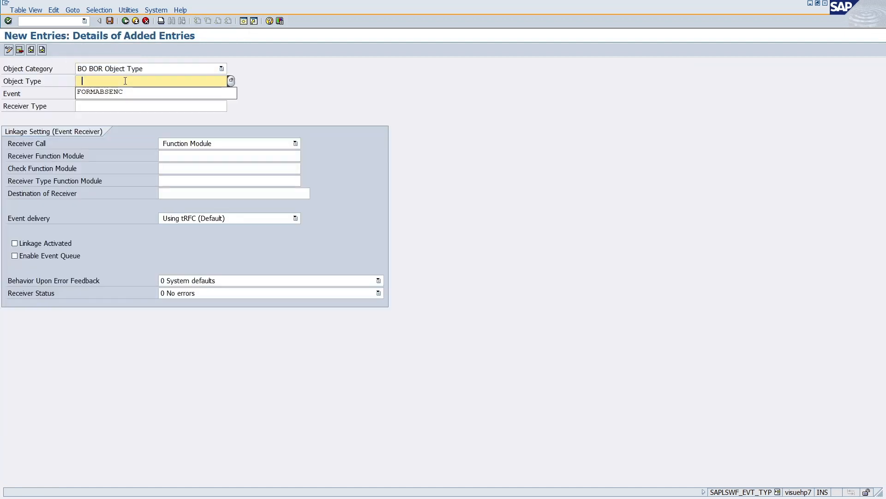
{"action": "left_click", "coordinate": [100, 94]}
{"action": "left_click", "coordinate": [101, 93]}
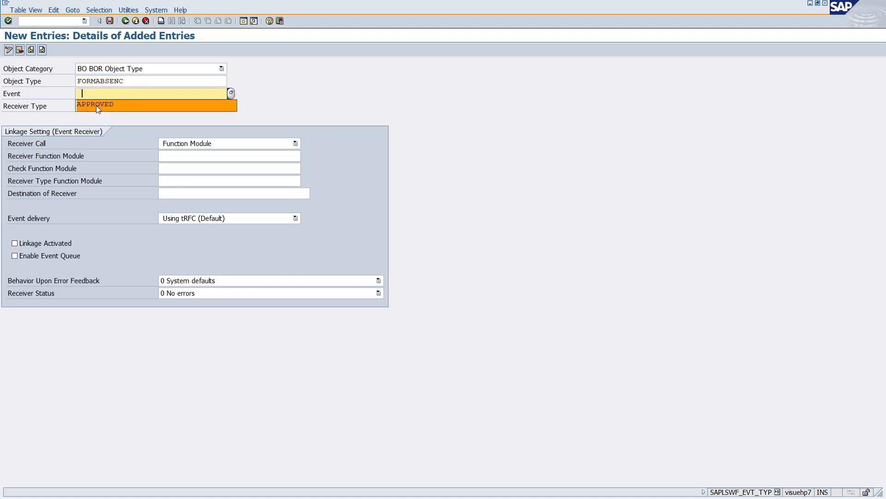
{"action": "left_click", "coordinate": [96, 105]}
{"action": "left_click", "coordinate": [97, 108]}
{"action": "left_click", "coordinate": [98, 119]}
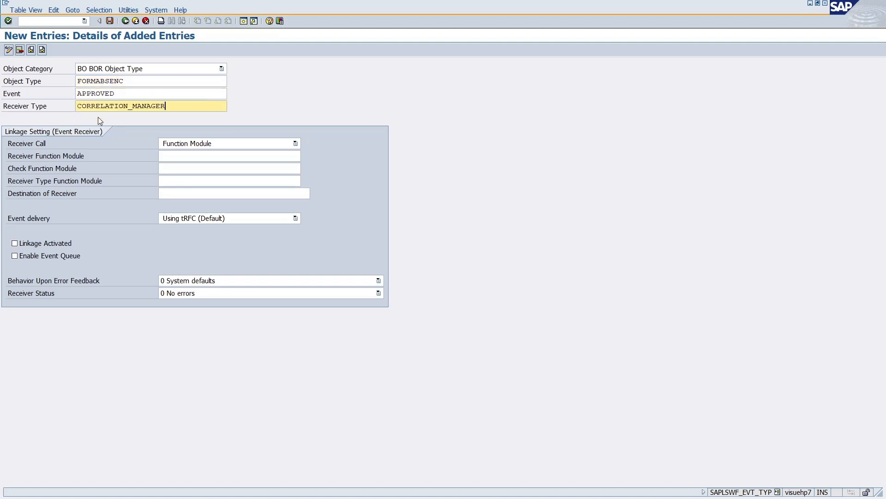
Set receiver function module SWF_CRL_CORRELATE_BY_EVENT and tick Linkage Activated.
{"action": "left_click", "coordinate": [206, 156]}
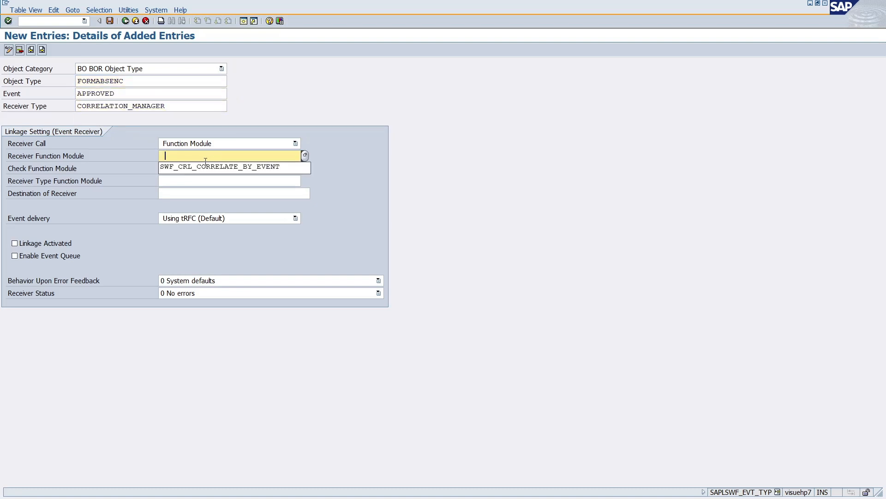
{"action": "left_click", "coordinate": [189, 168]}
{"action": "left_click_drag", "start_coordinate": [281, 153], "coordinate": [152, 155]}
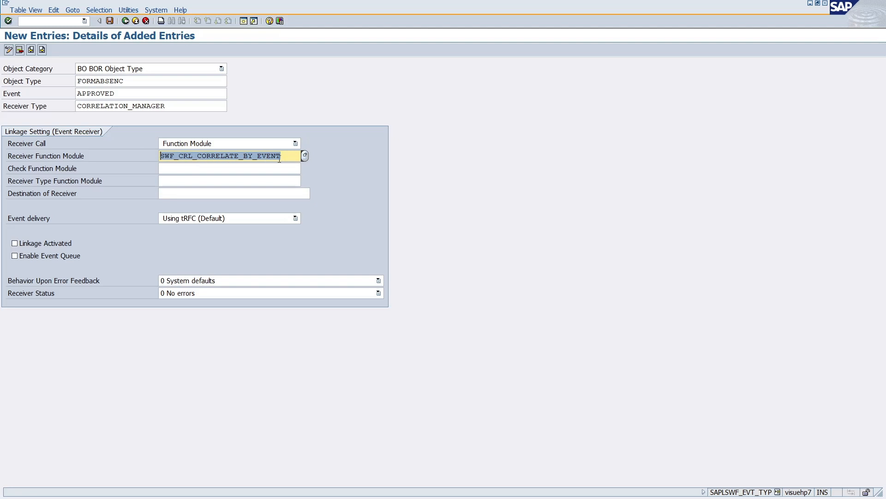
{"action": "left_click", "coordinate": [283, 158]}
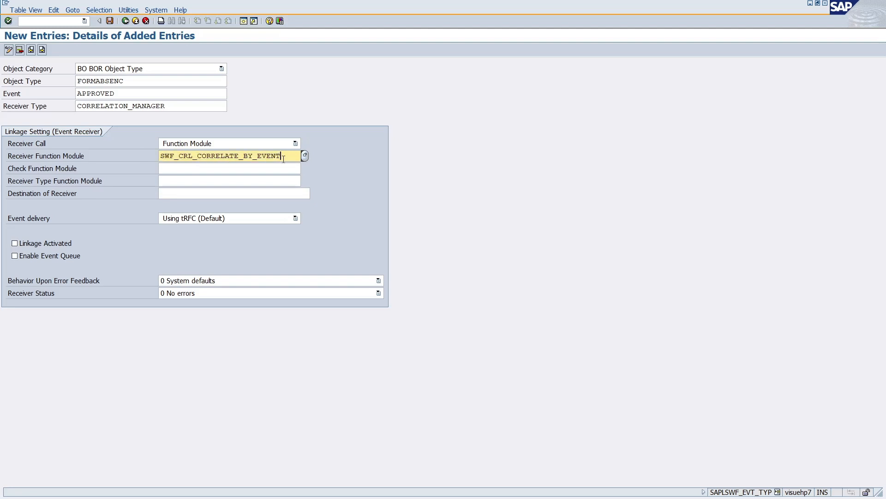
{"action": "left_click", "coordinate": [15, 243]}
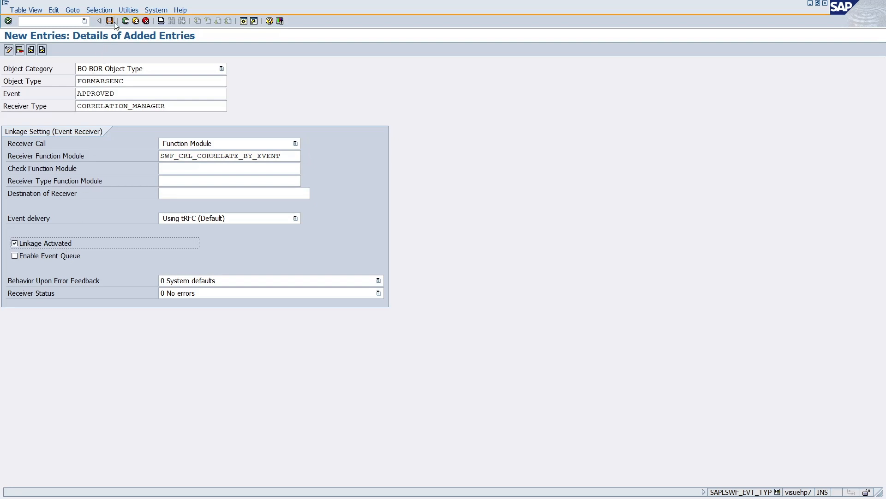